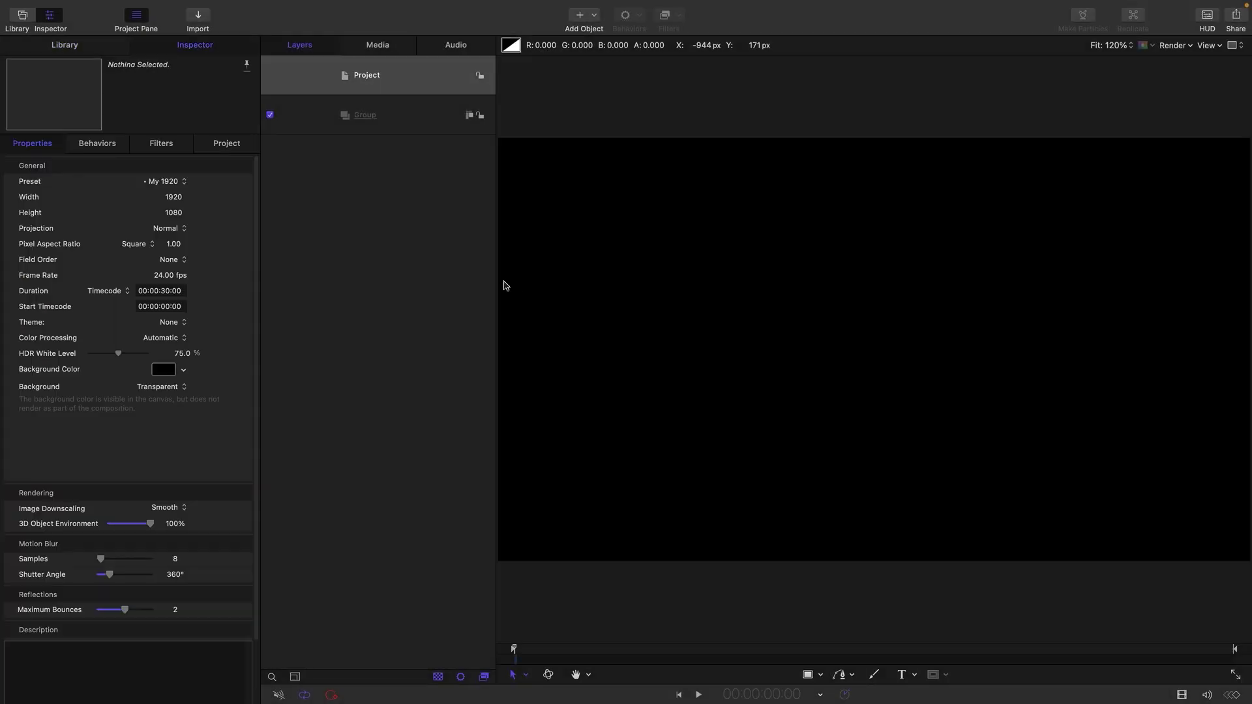
- Set the project width to 1080 for a square 1080 × 1080 Custom canvas
left_click(167, 200)
type("10")
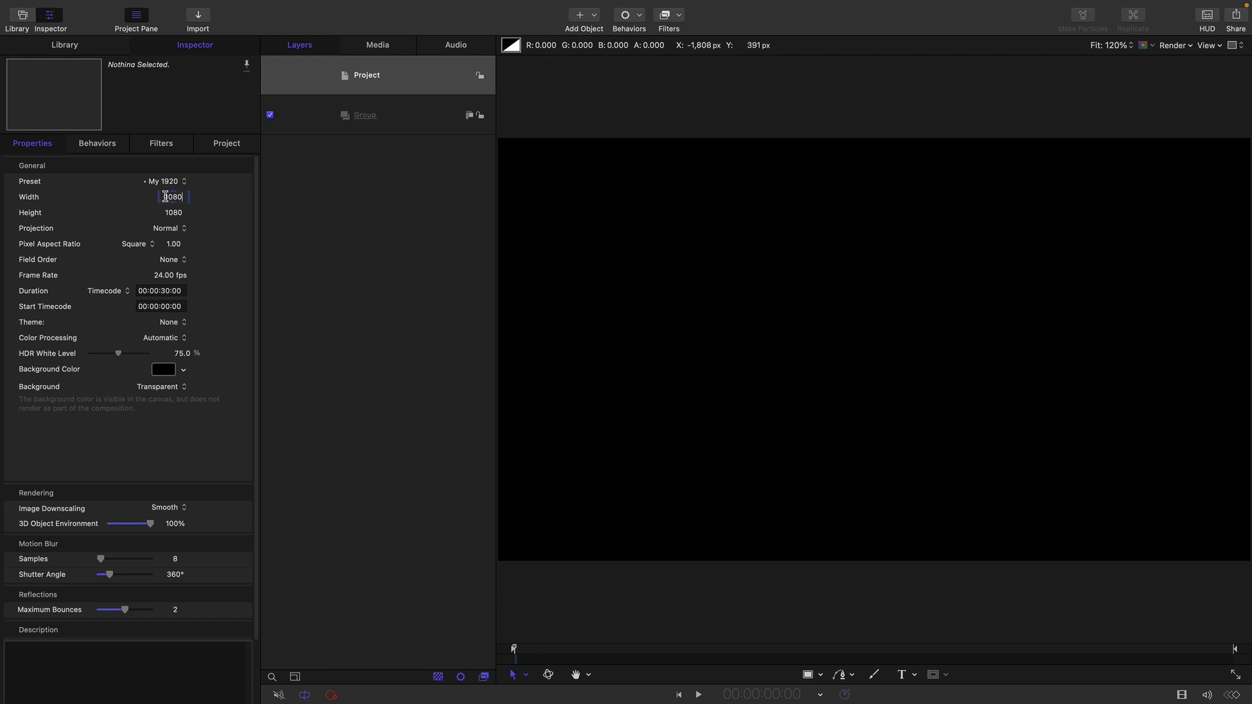
key("Return")
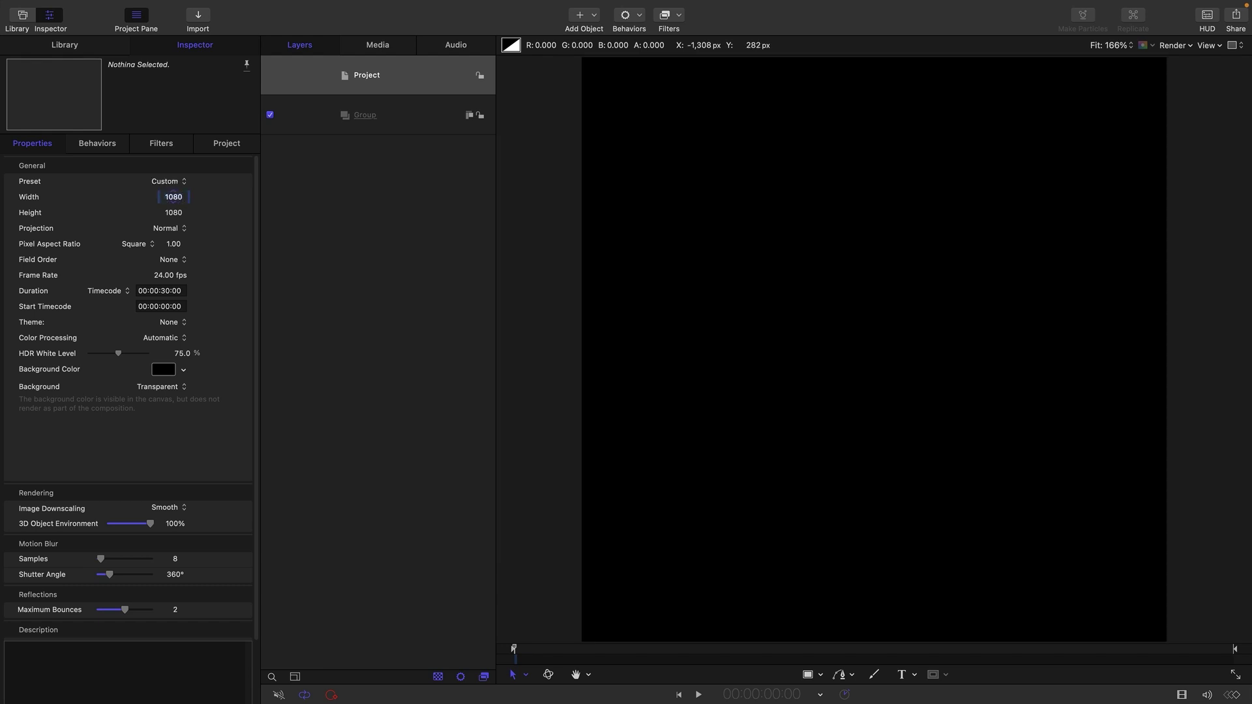
- Add a Gradient generator from the Library into the Group
left_click(359, 116)
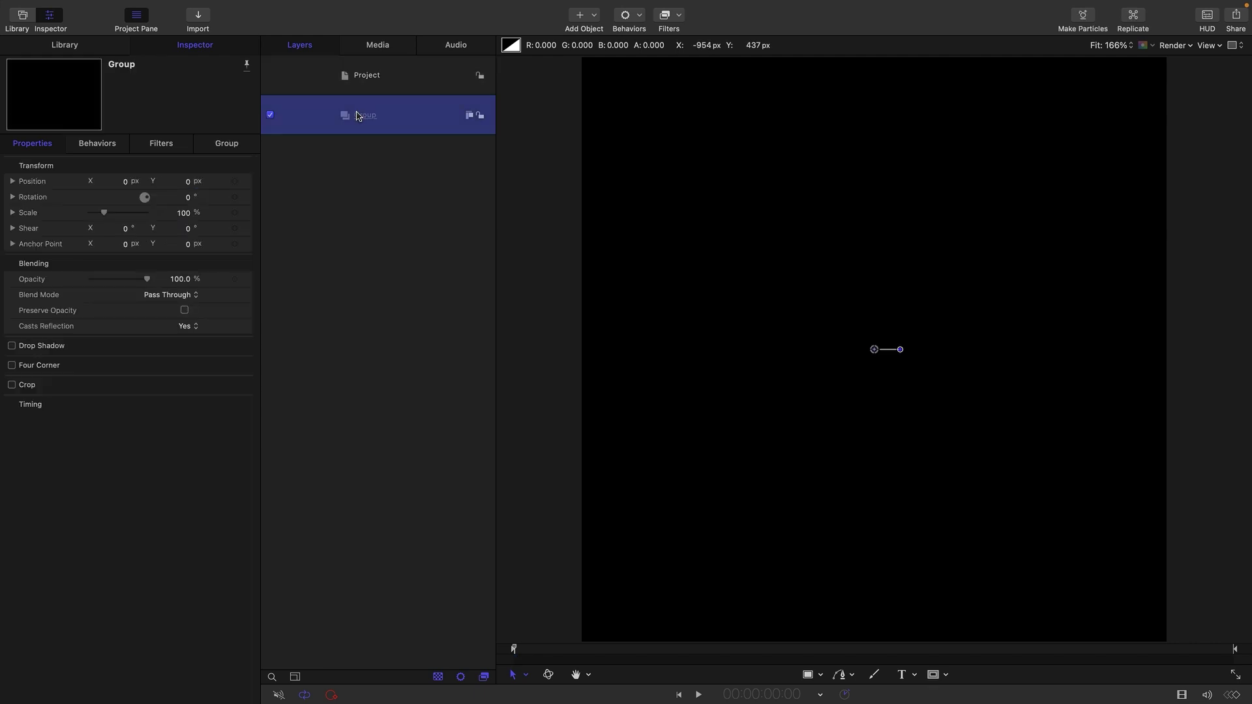
left_click(65, 46)
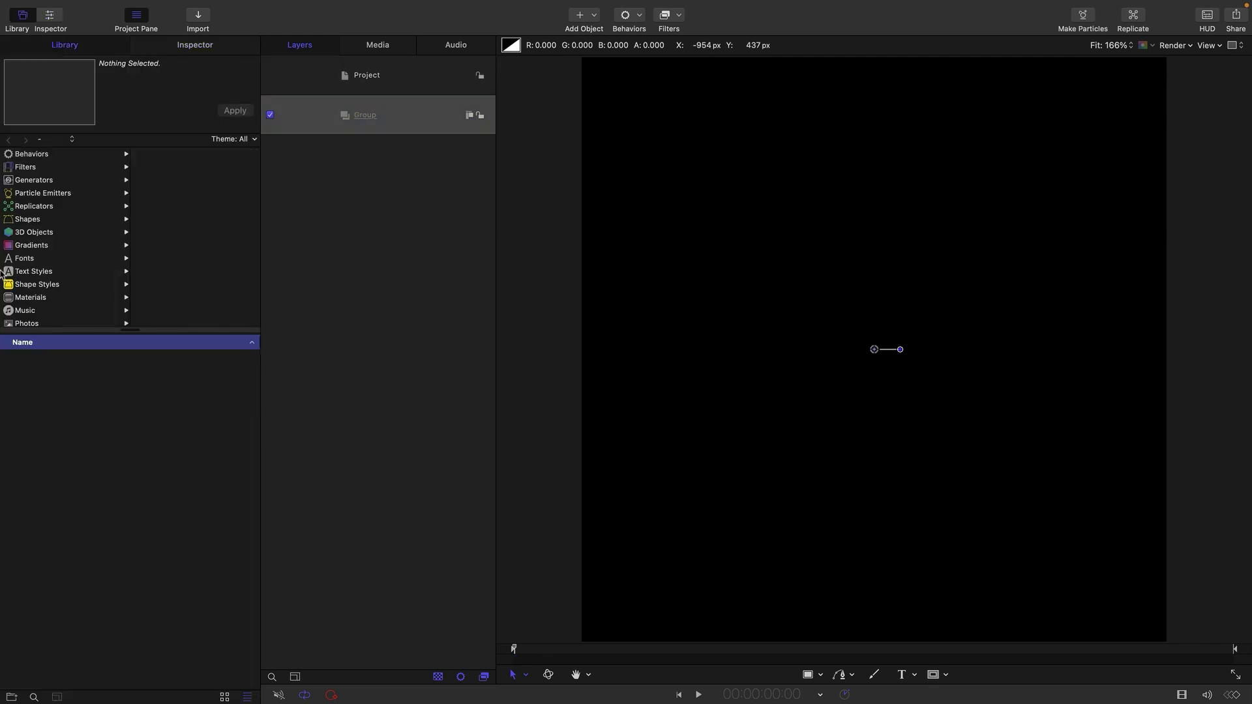
left_click(34, 182)
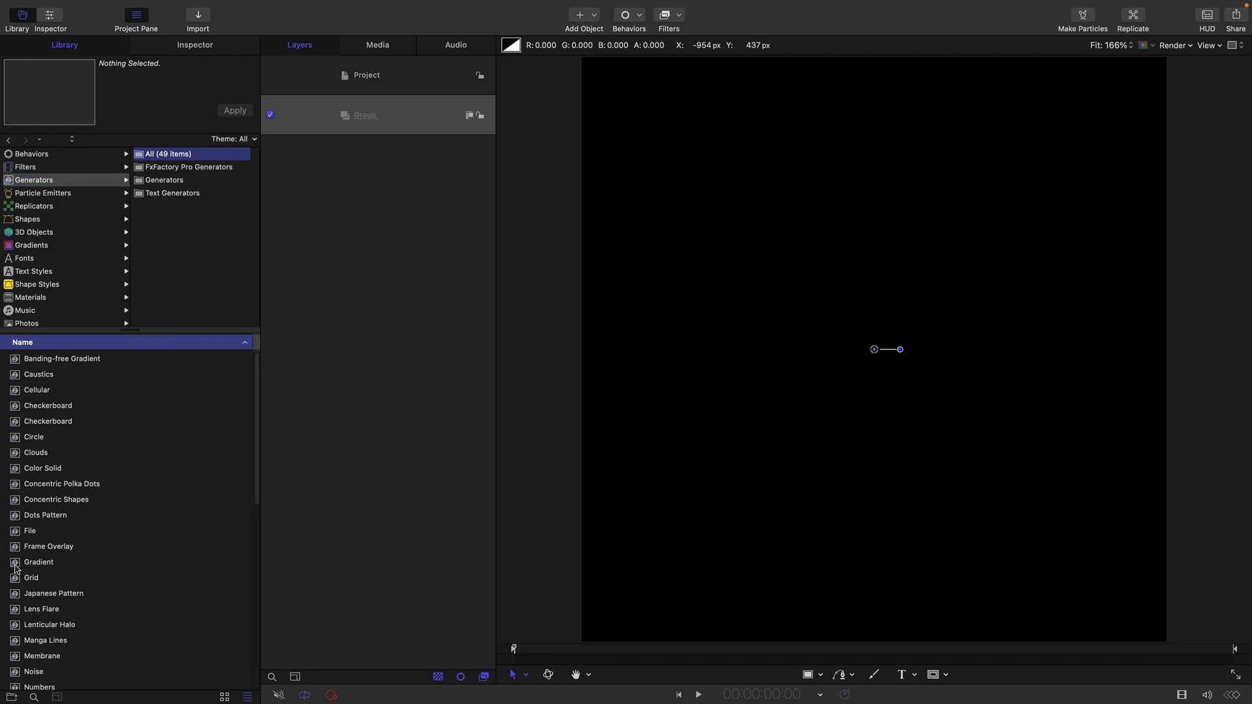
left_click_drag(19, 564, 335, 127)
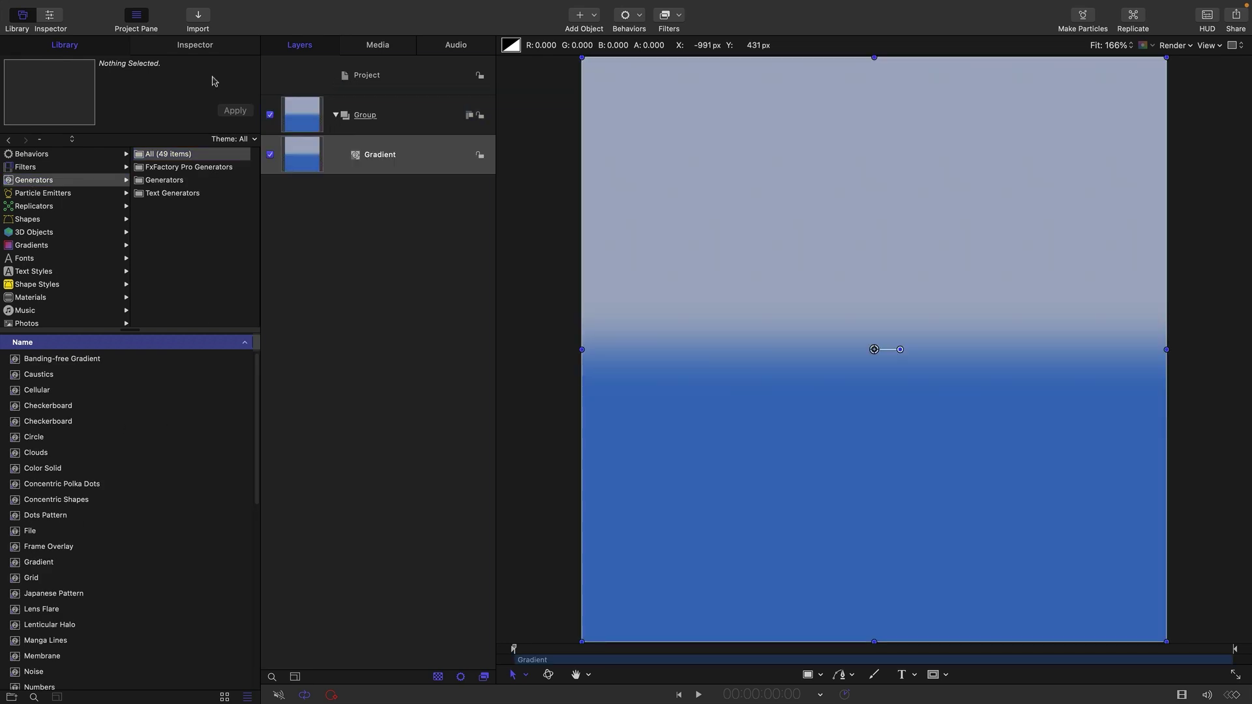
- Make the gradient Radial with Start Y 0 and End Y -540
left_click(202, 46)
left_click(13, 230)
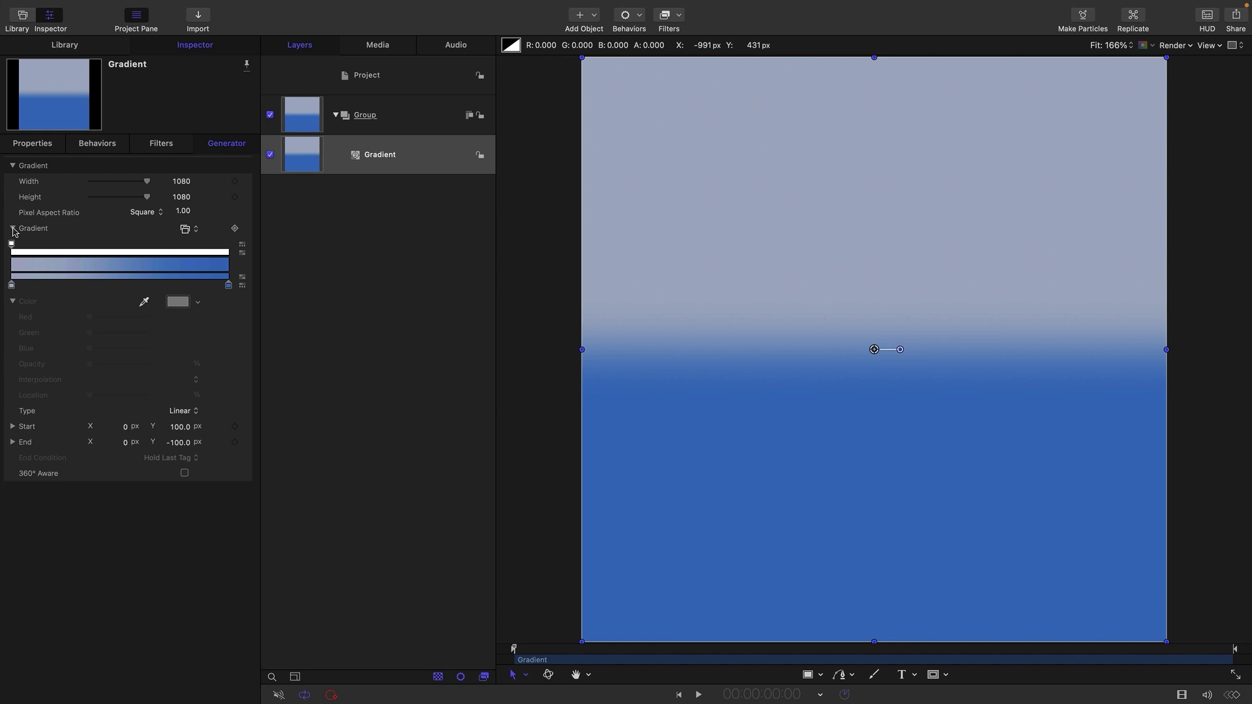
left_click(184, 412)
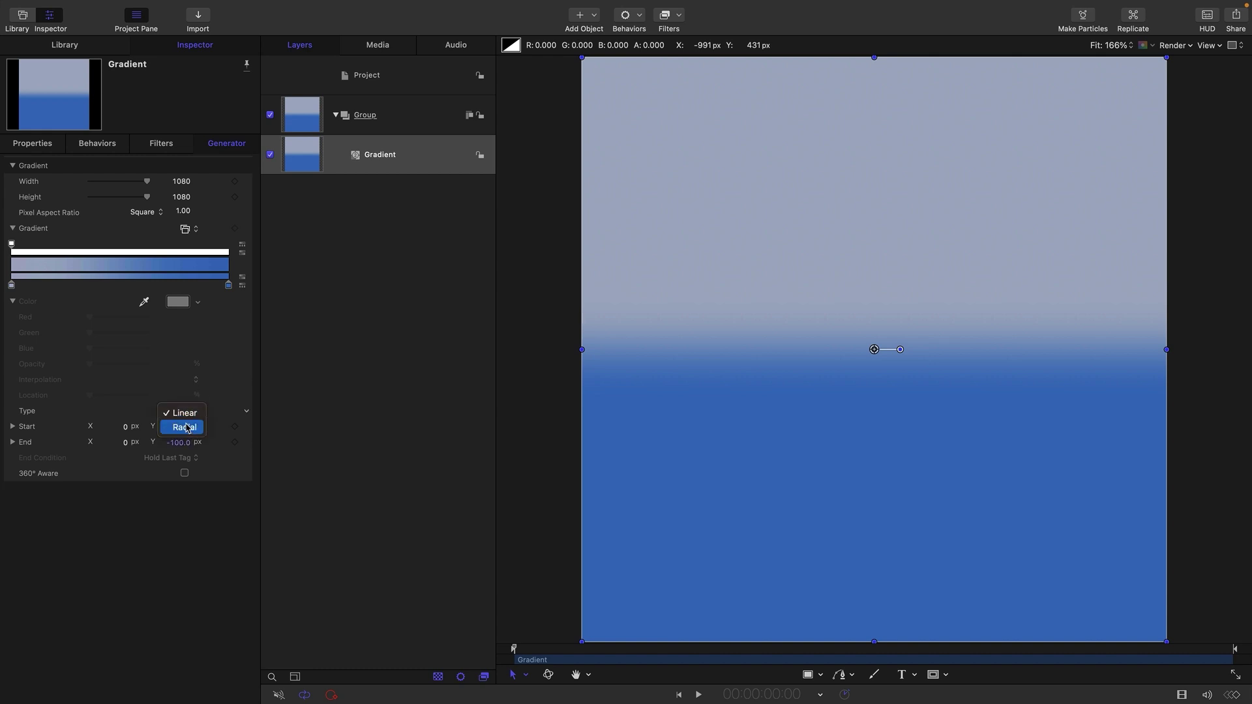
left_click(185, 427)
left_click(181, 428)
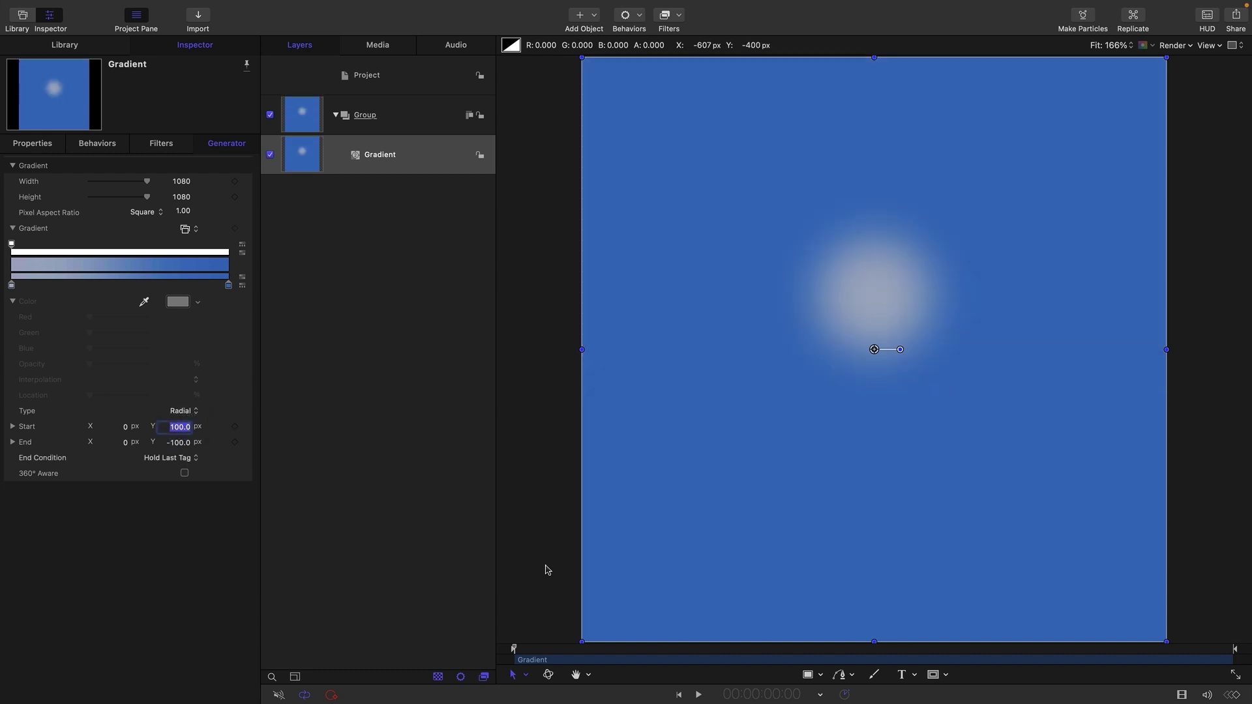
type("0")
key("Return")
key("Tab")
key("Tab")
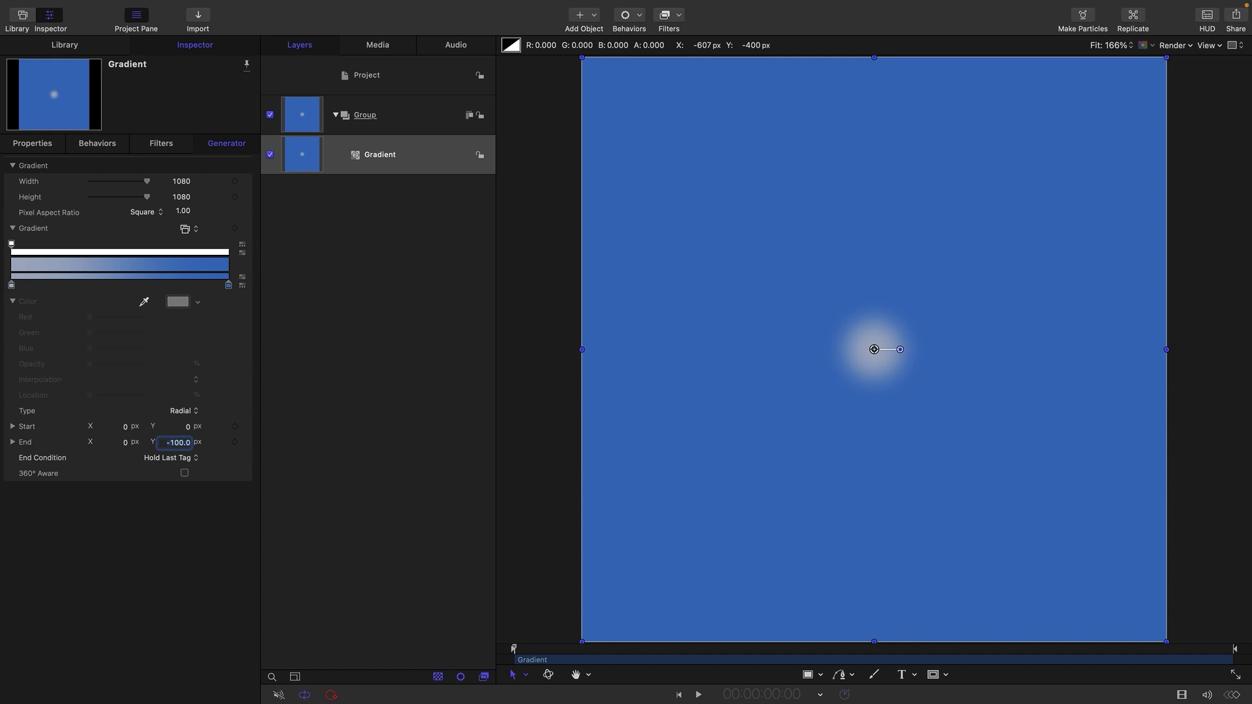
type("-540")
key("Return")
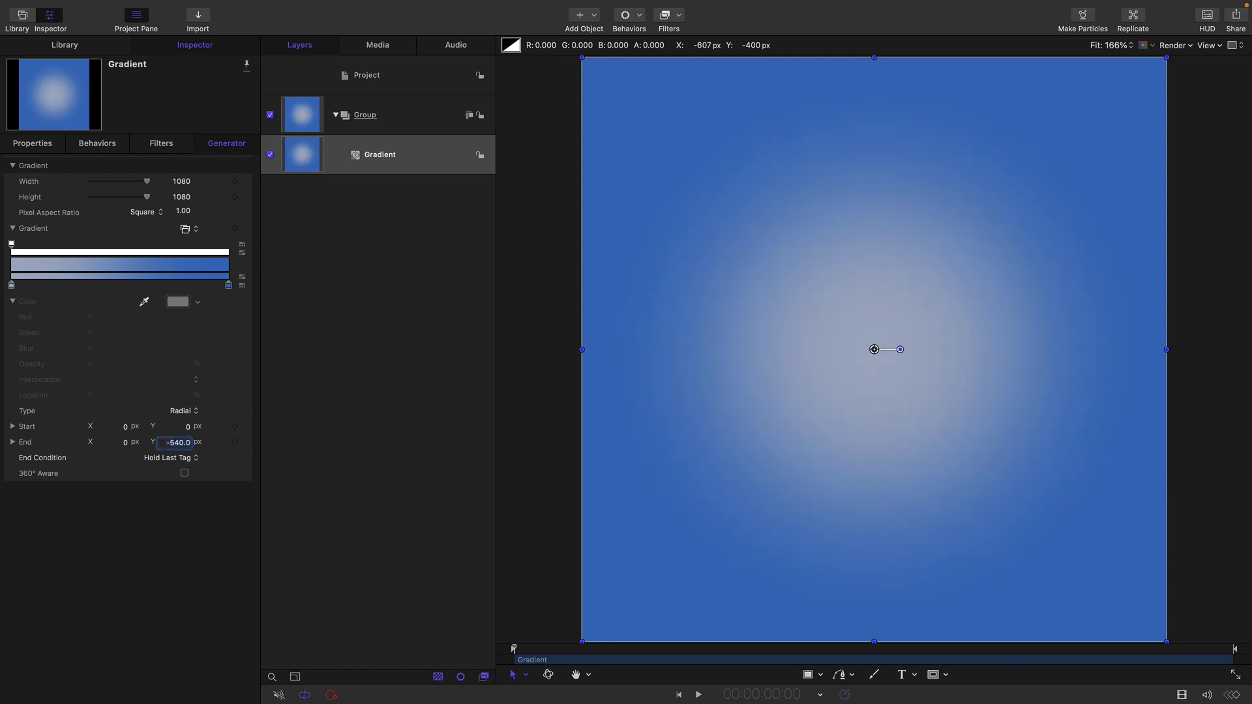
- Apply a Stylize > Posterize filter to the gradient with Levels at 20
left_click(681, 42)
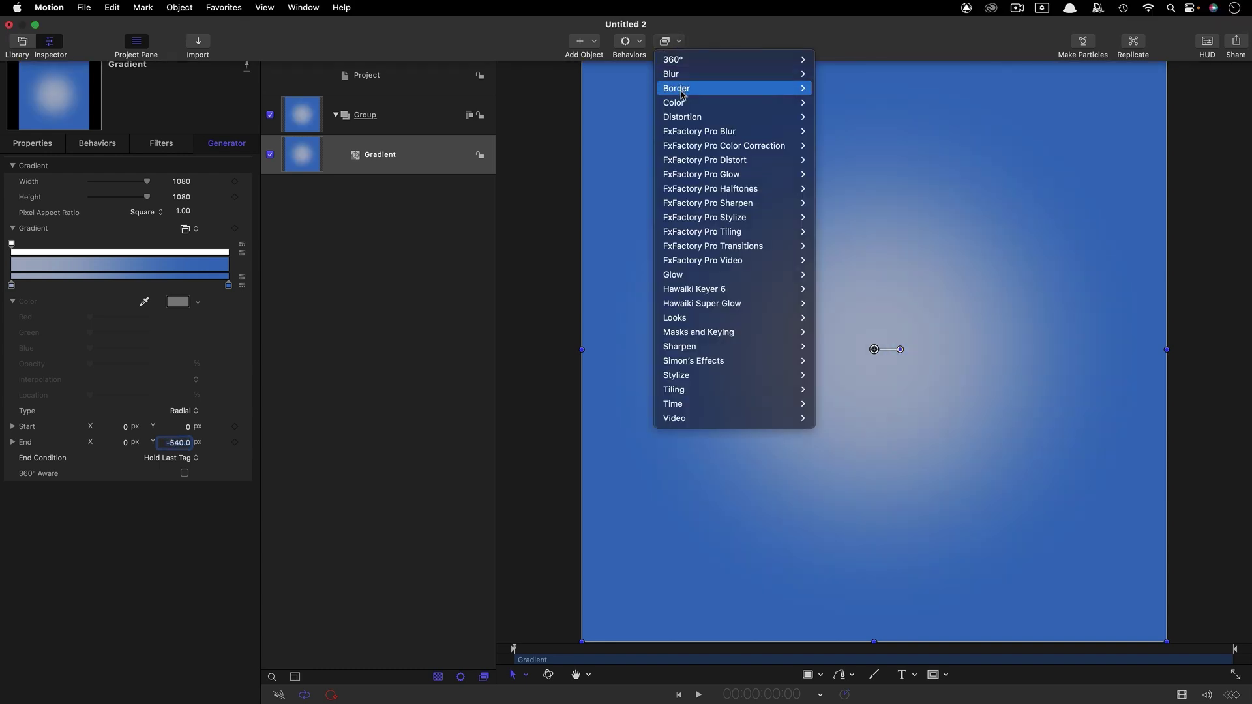
mouse_move(689, 379)
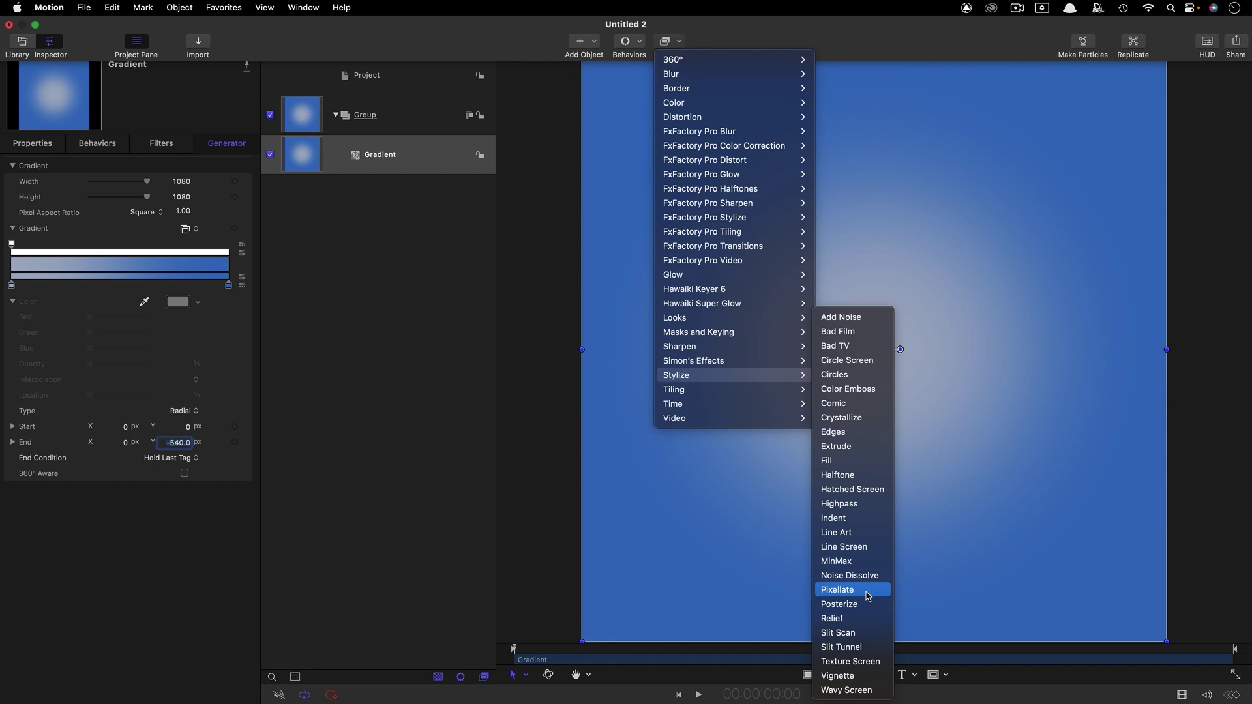
left_click(862, 604)
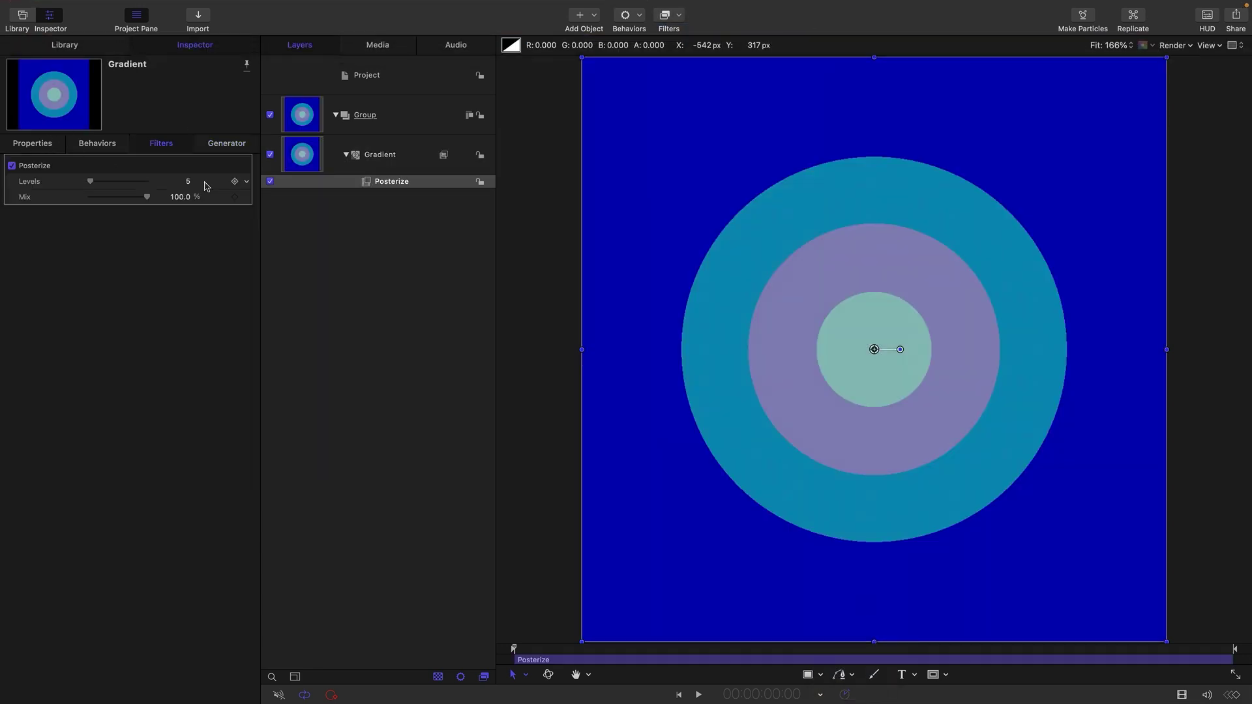
left_click(188, 182)
key("Return")
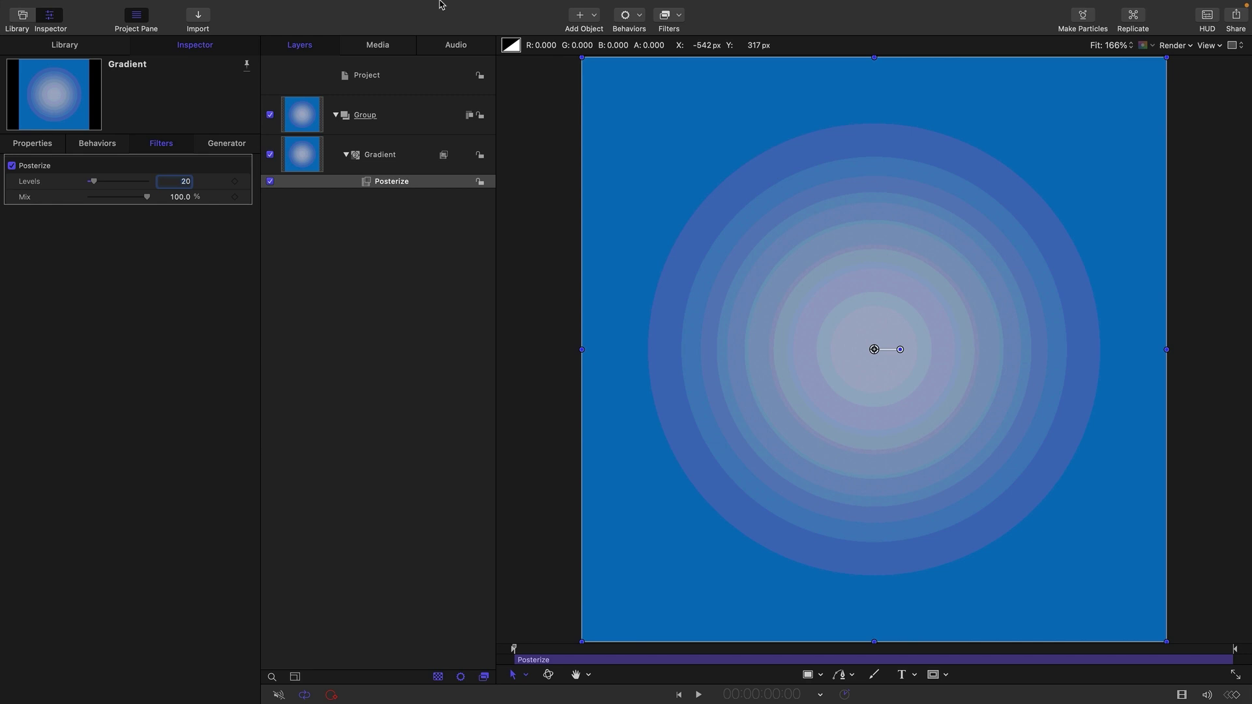
- Add a Hue/Saturation filter to the gradient with Saturation at -1.0
left_click(680, 15)
mouse_move(730, 76)
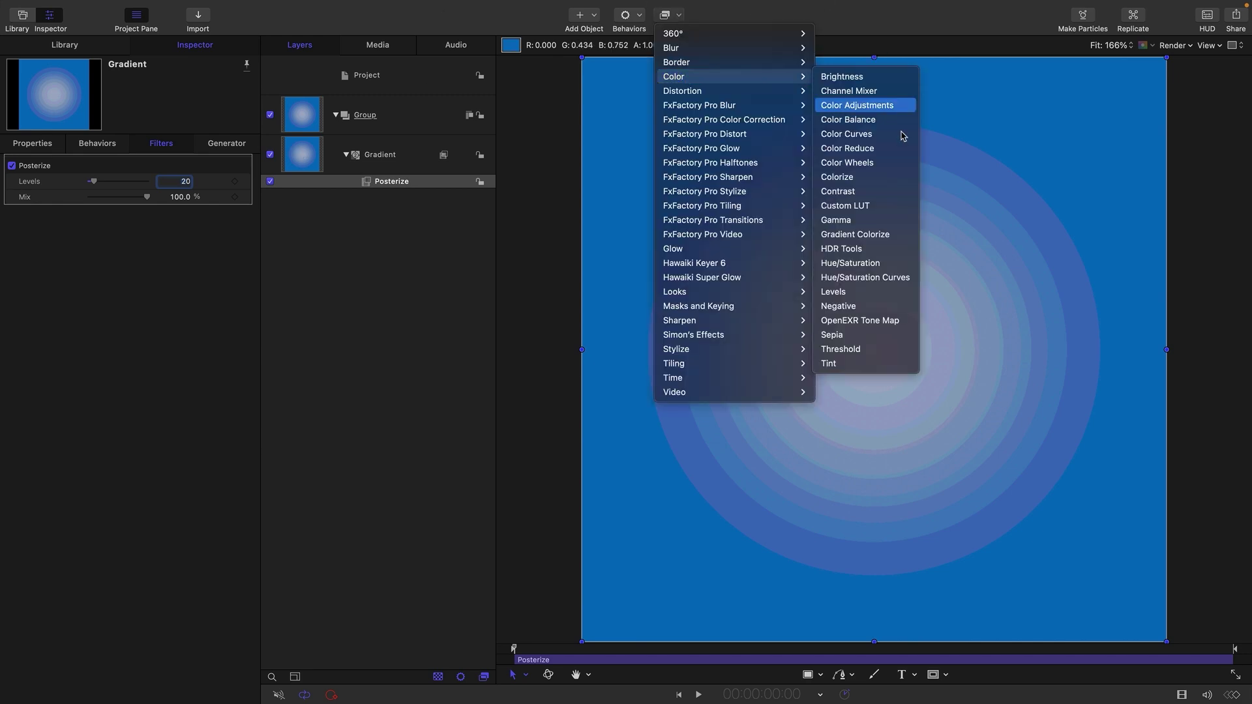
left_click(890, 265)
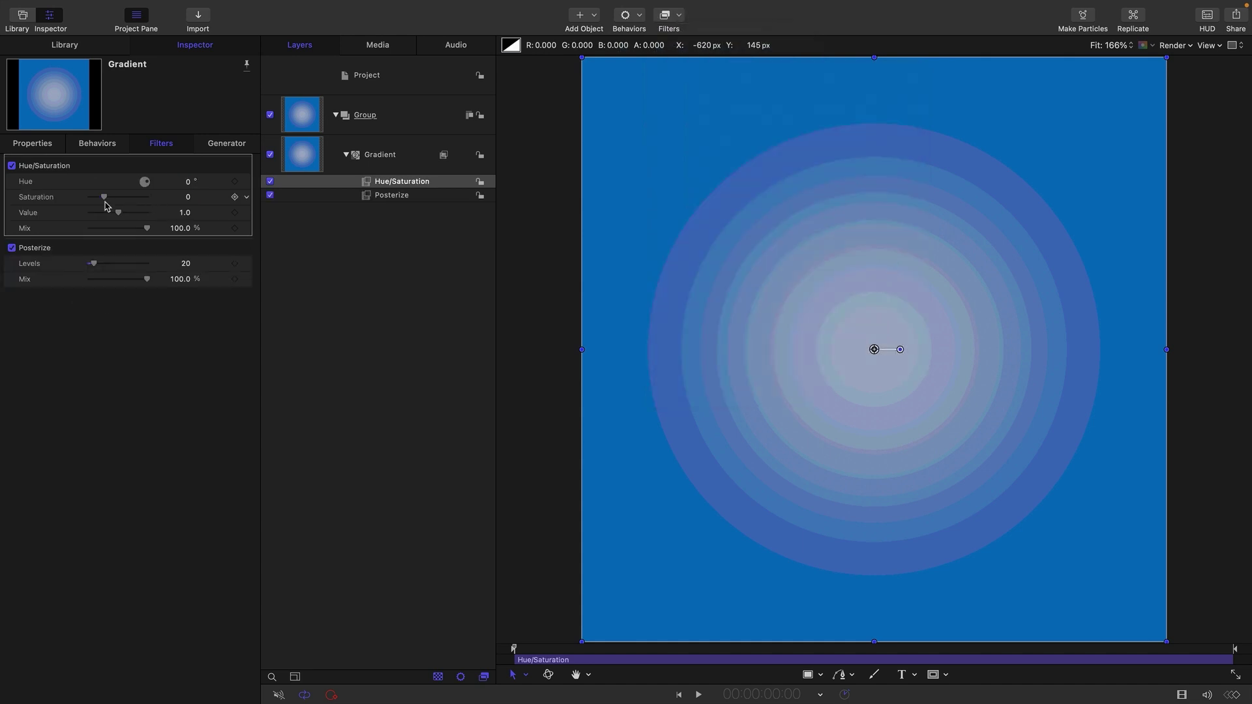
left_click_drag(104, 197, 8, 197)
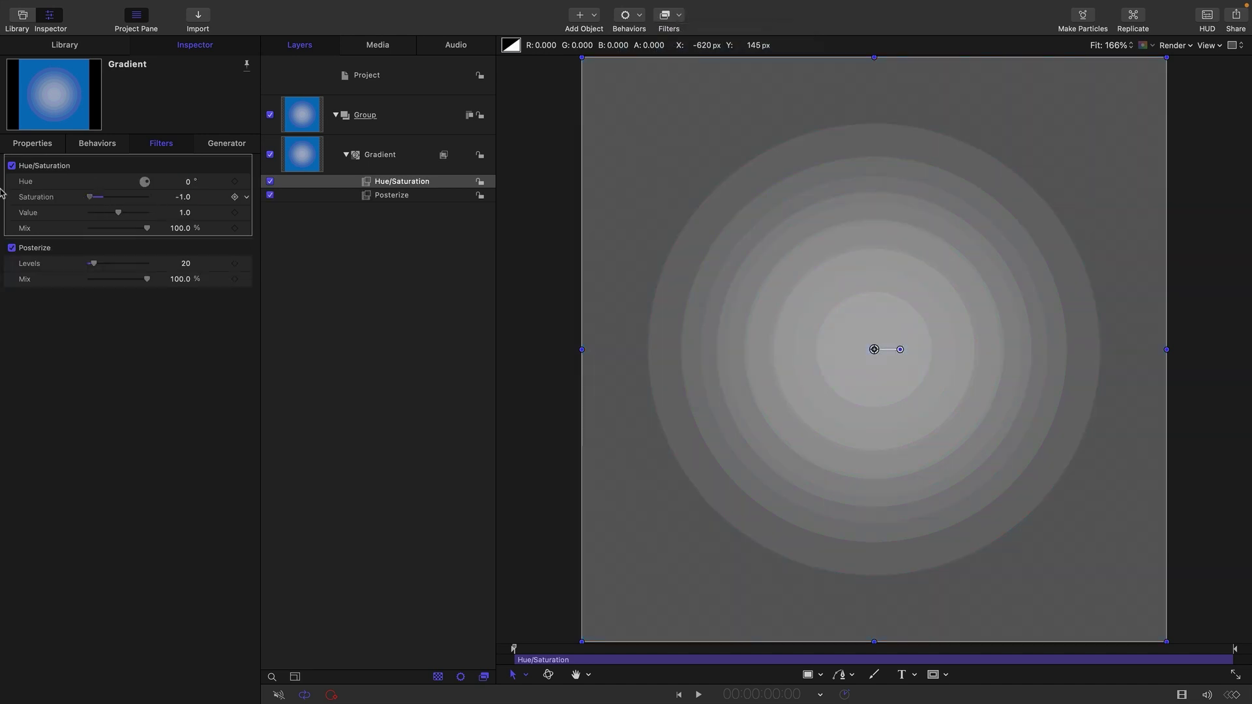
- Add a Tint filter coloured dark blue, hue 214° at about 22% brightness
left_click(678, 15)
mouse_move(750, 77)
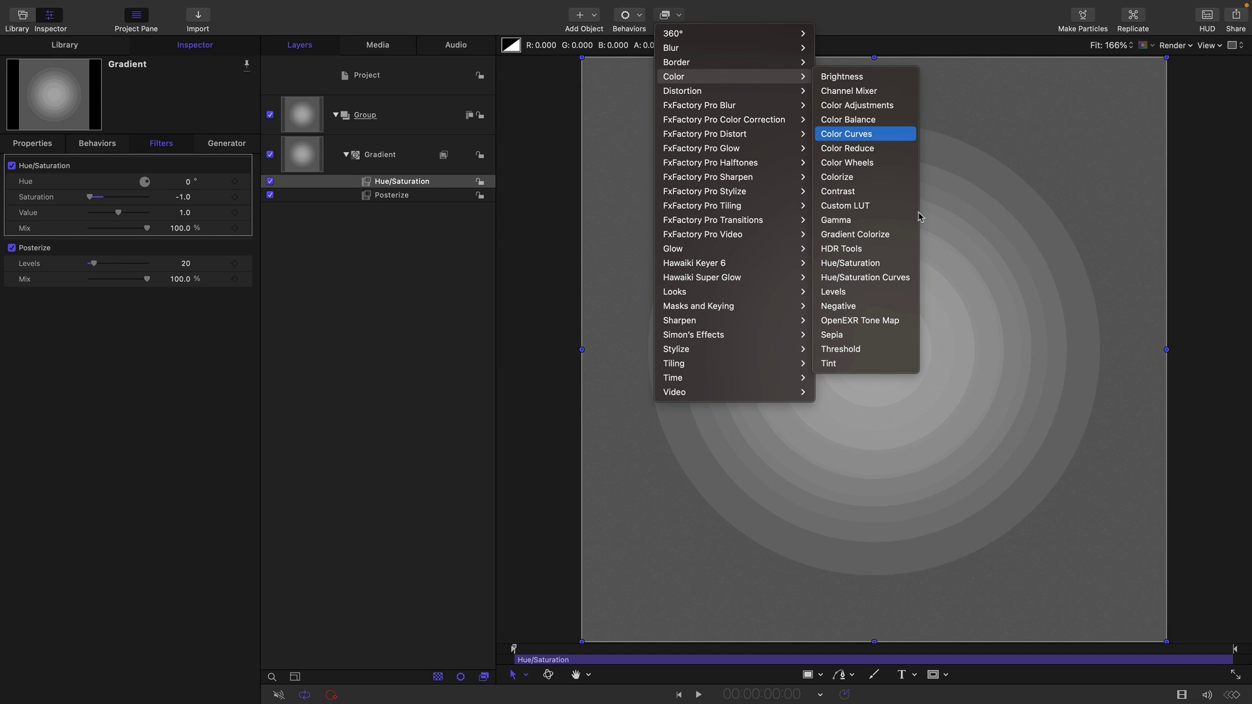
left_click(882, 365)
left_click(178, 182)
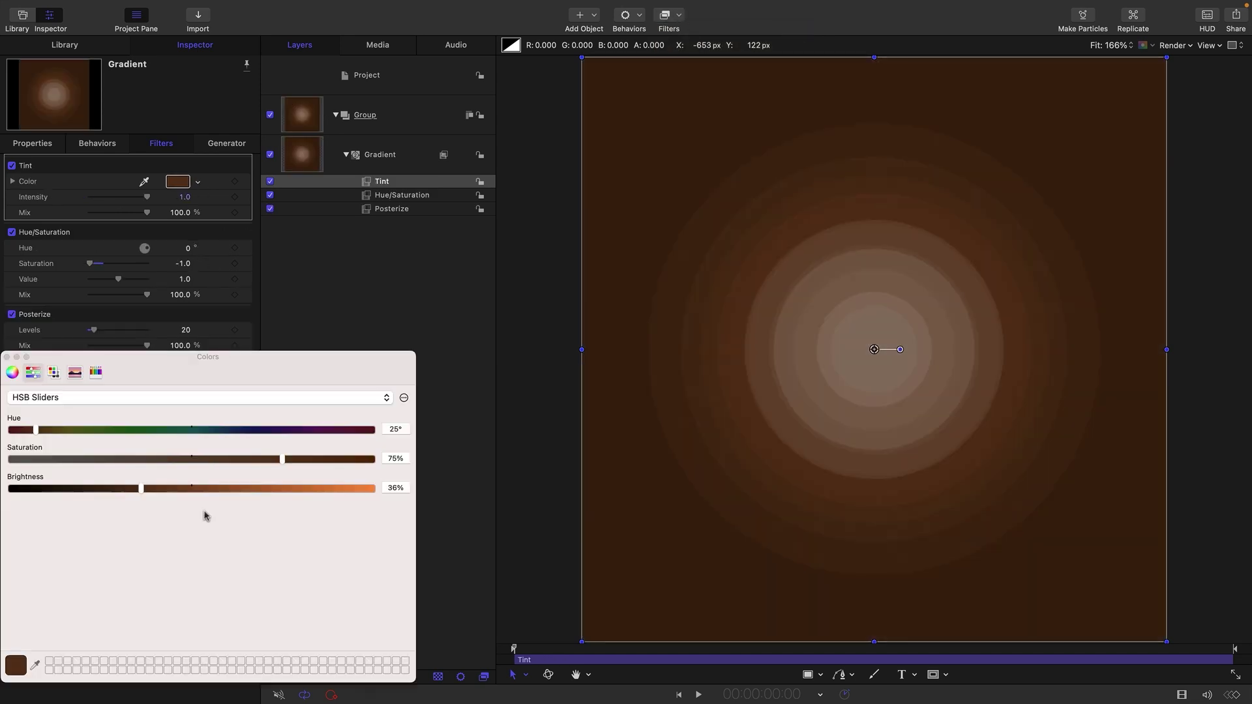
left_click(226, 430)
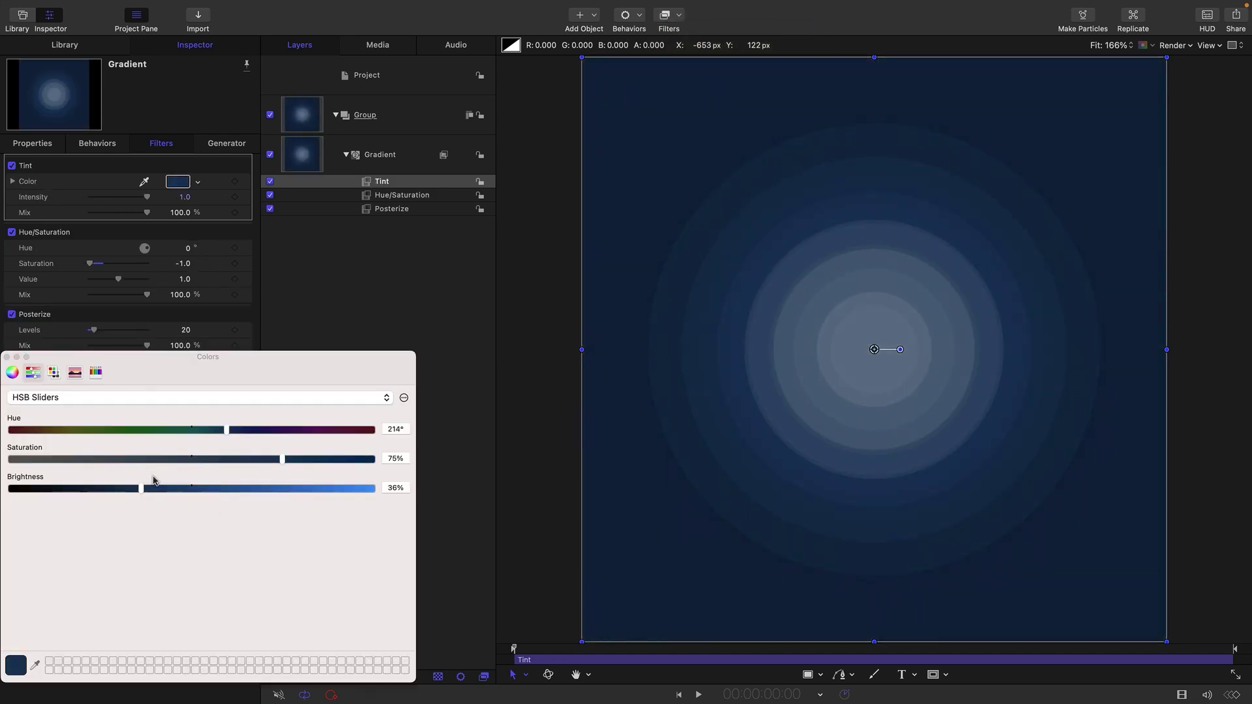
left_click_drag(141, 489, 75, 490)
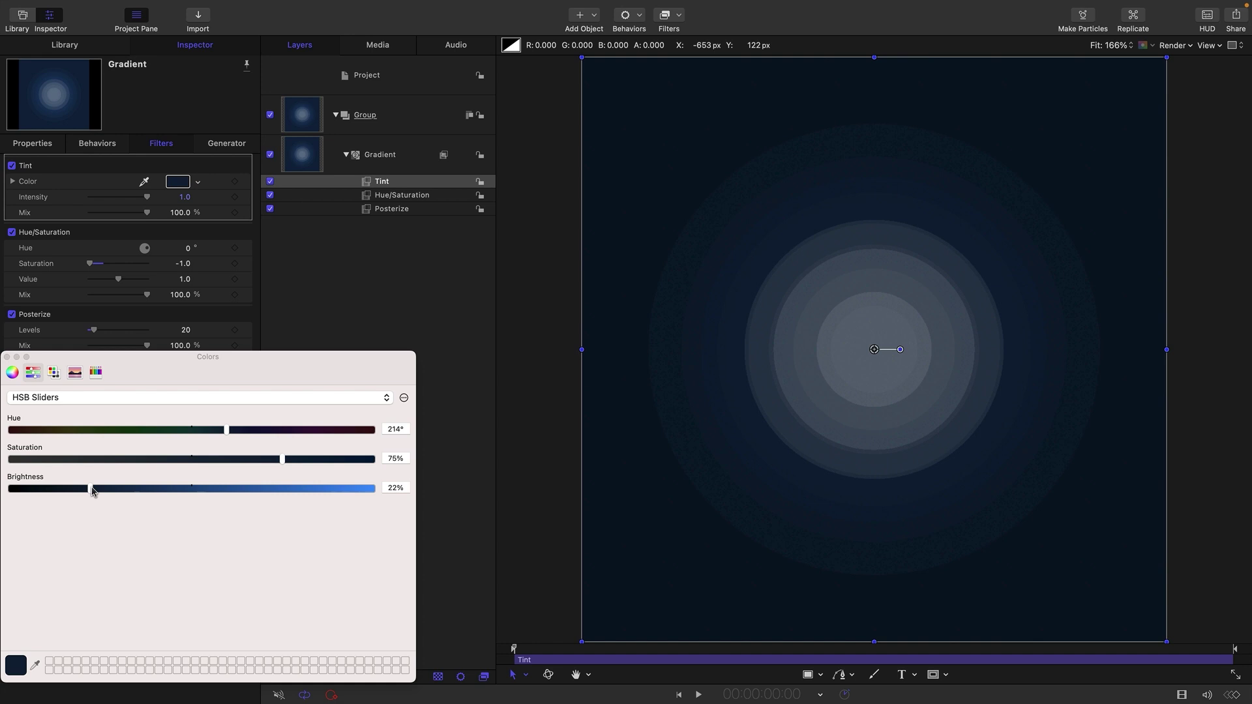
left_click(8, 357)
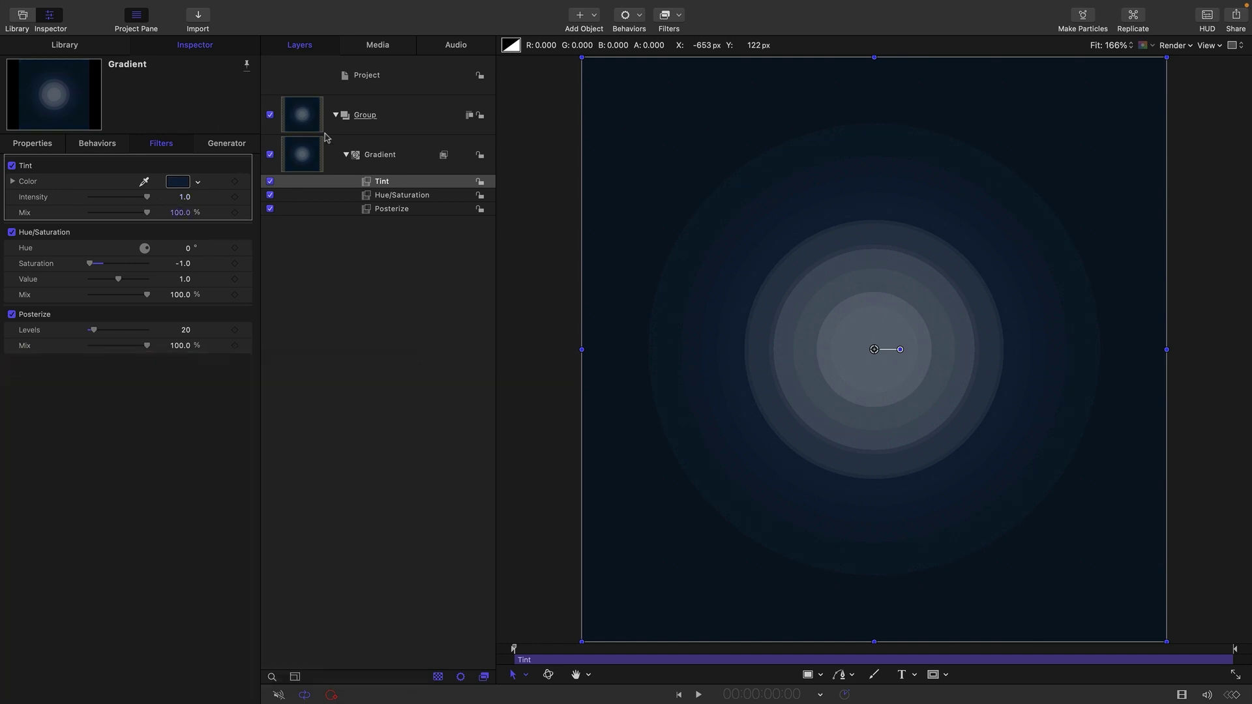
- Reverse the gradient and darken its outer colour stop to about 65% brightness
left_click(217, 146)
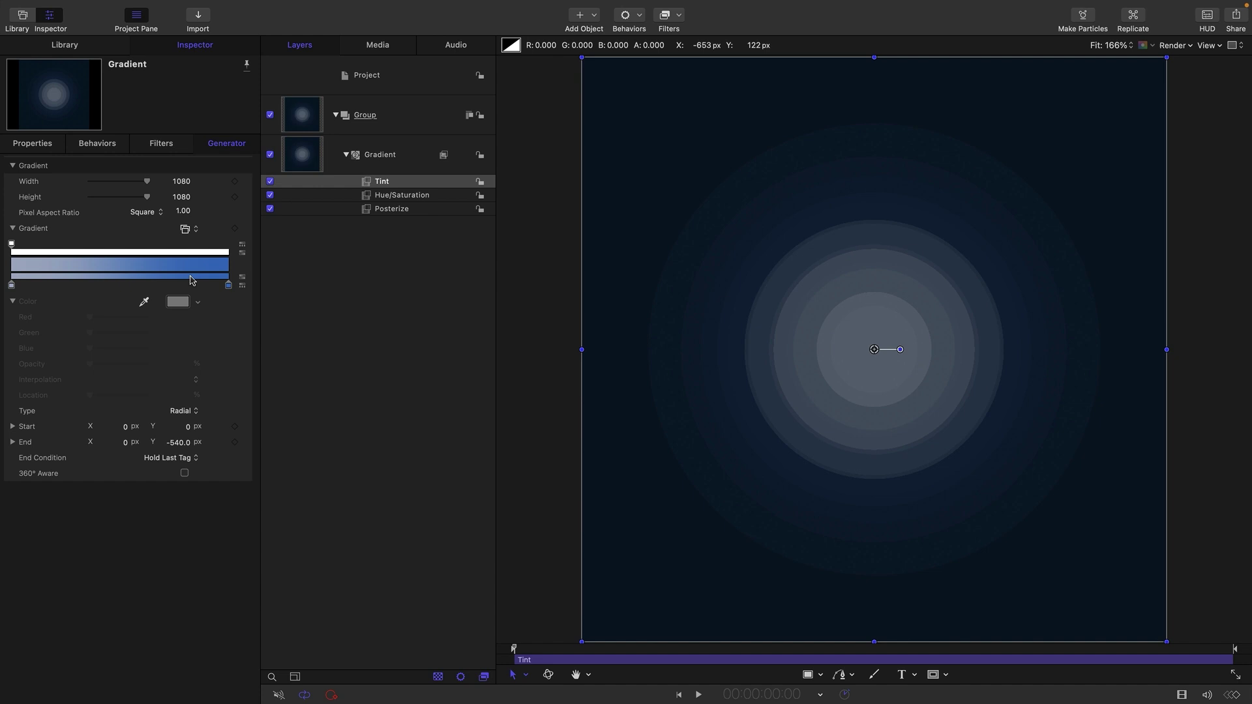
left_click(242, 279)
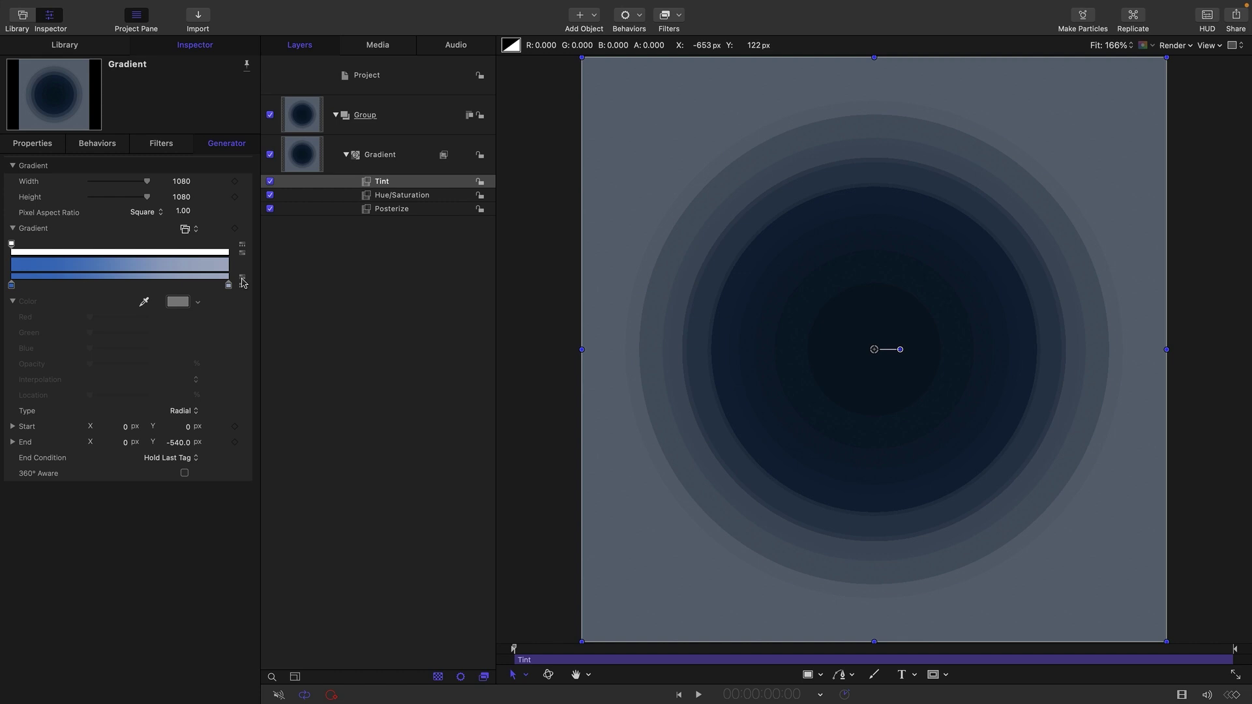
left_click(229, 286)
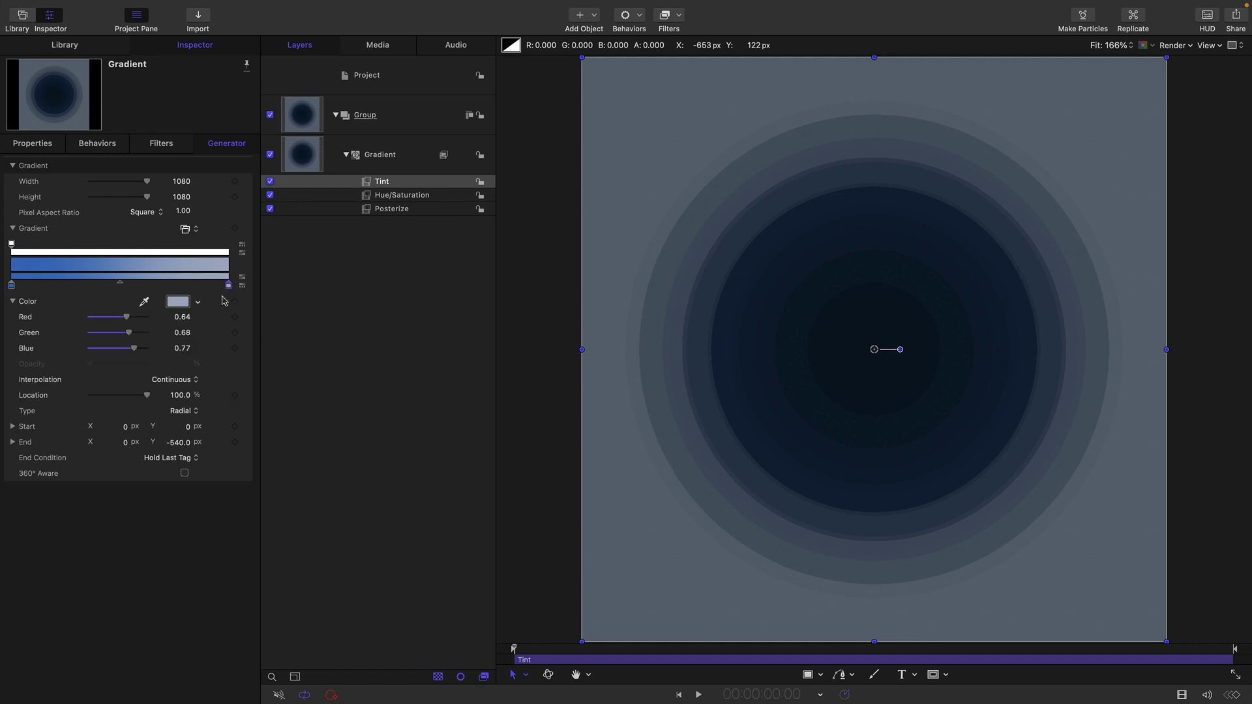
left_click(180, 302)
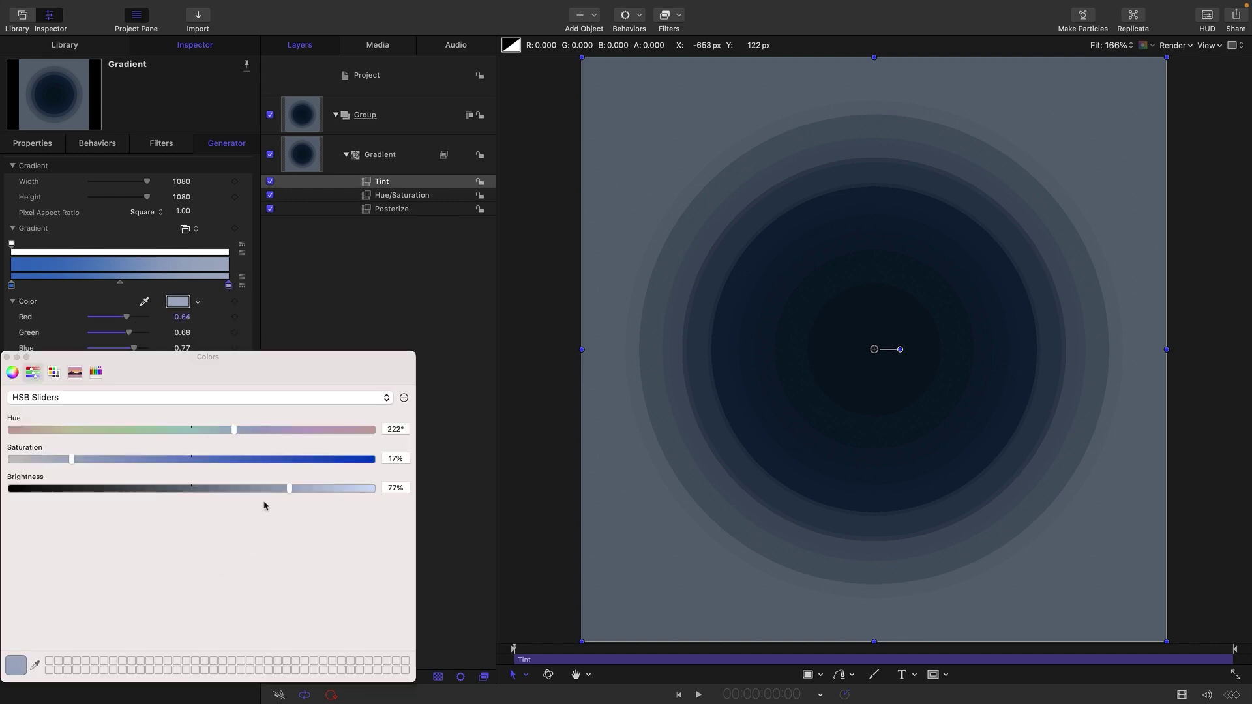
left_click_drag(285, 492, 247, 490)
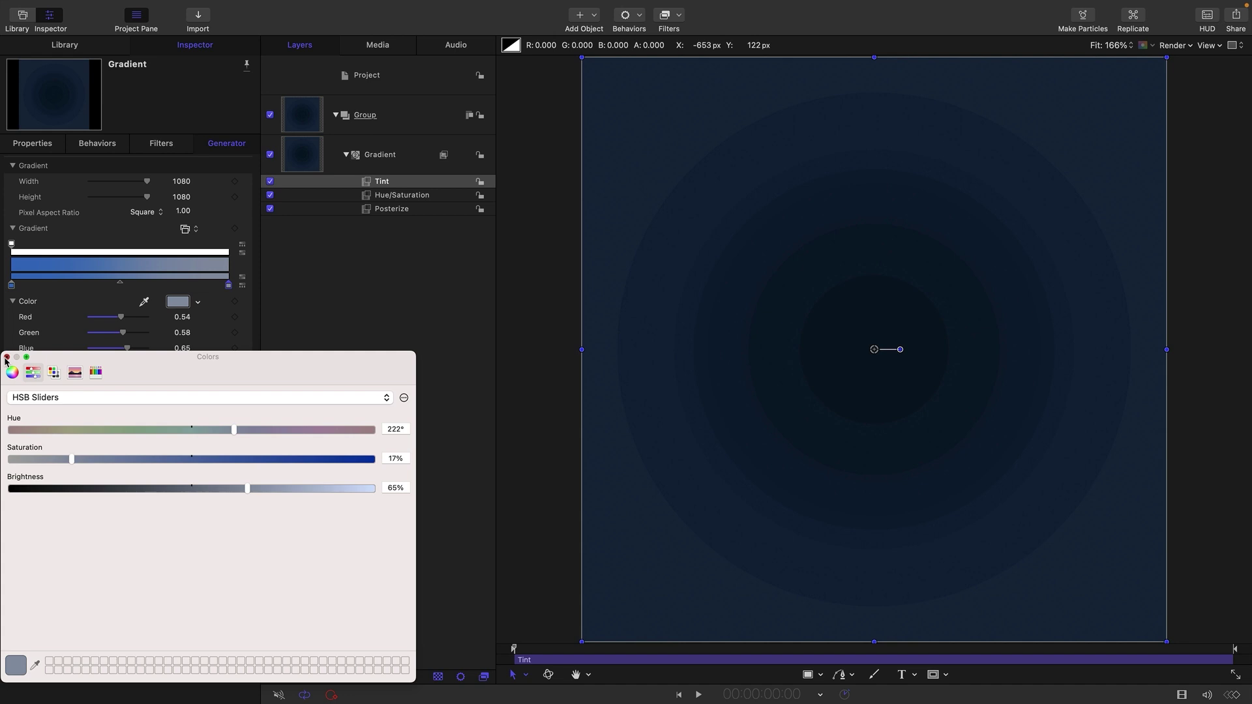
left_click(7, 356)
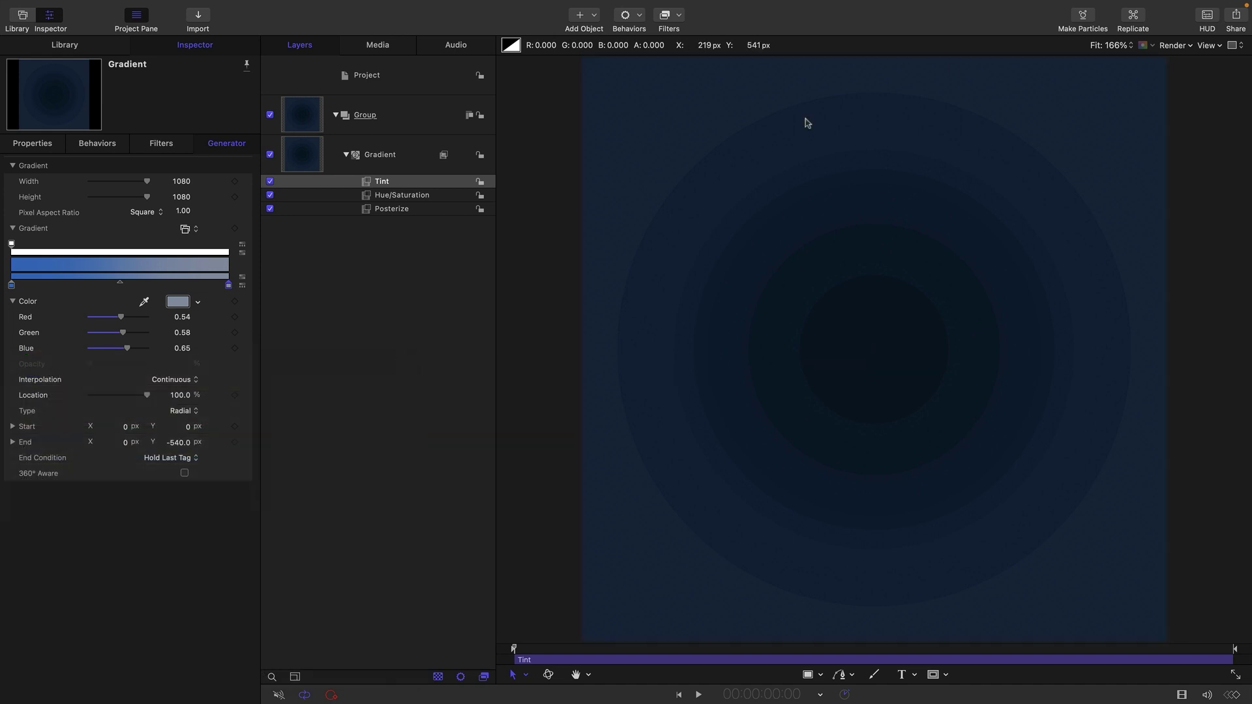
- Collapse the Group and create a new empty group
left_click(336, 115)
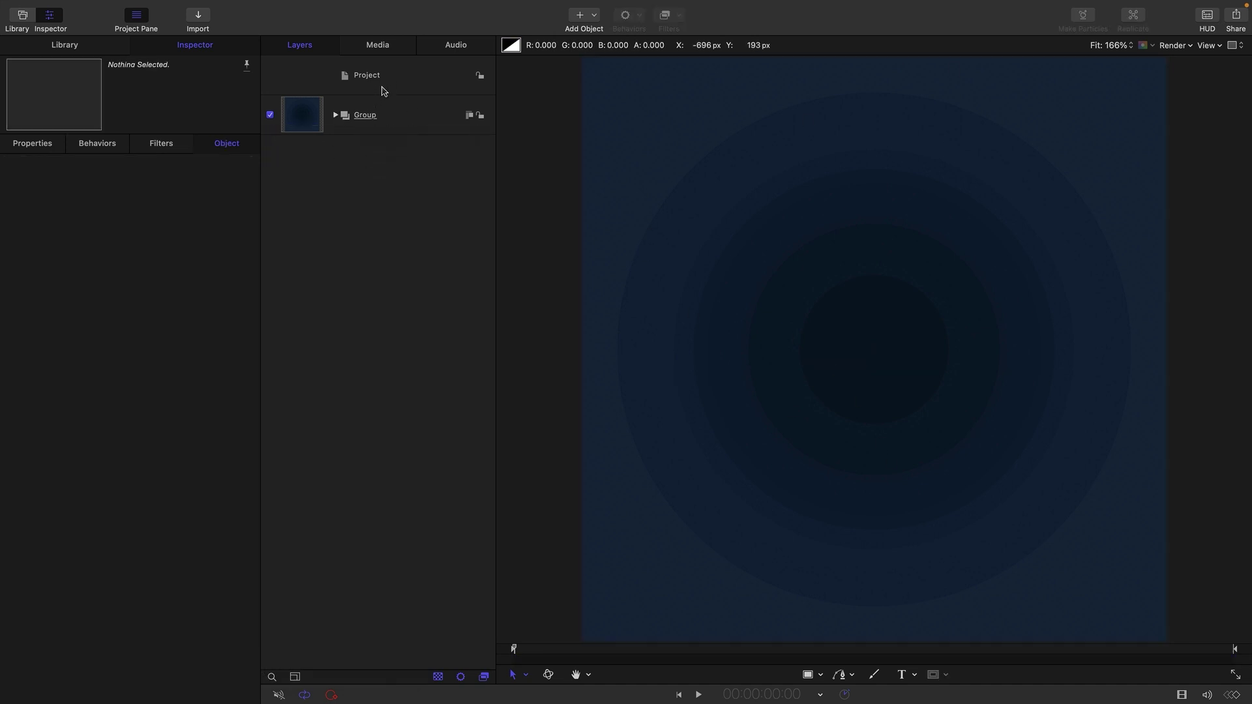
left_click(384, 90)
left_click(184, 7)
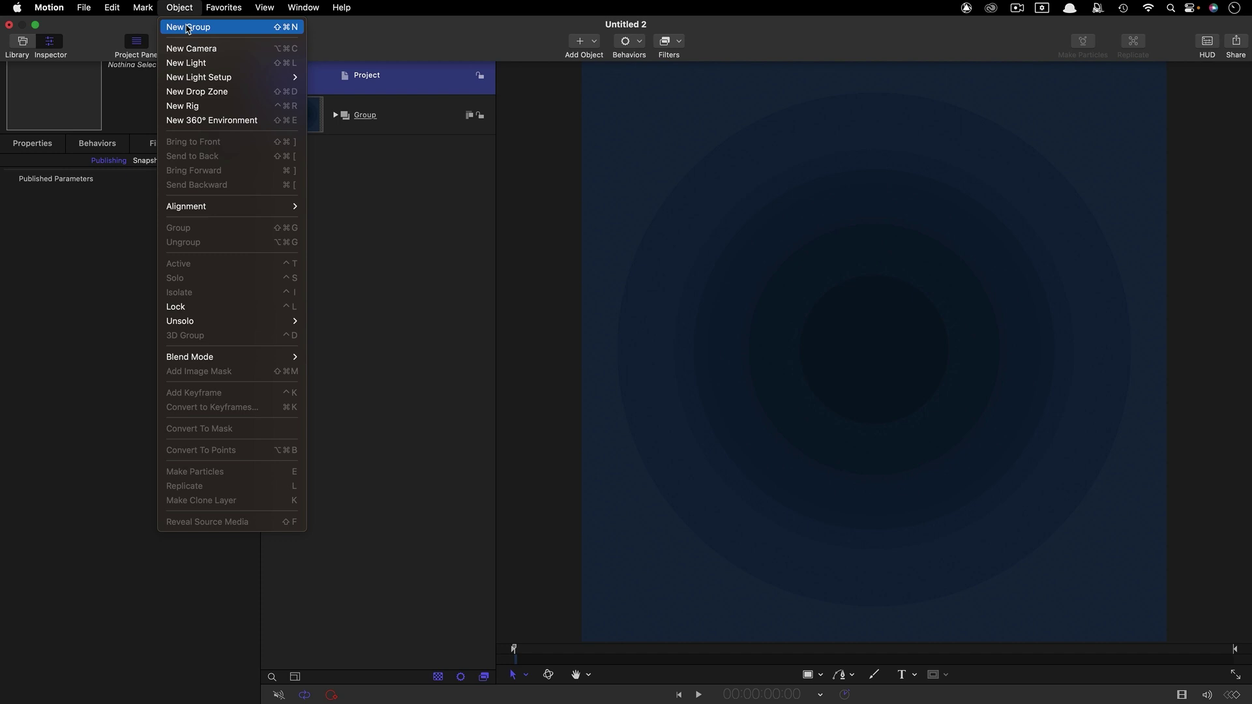
left_click(222, 27)
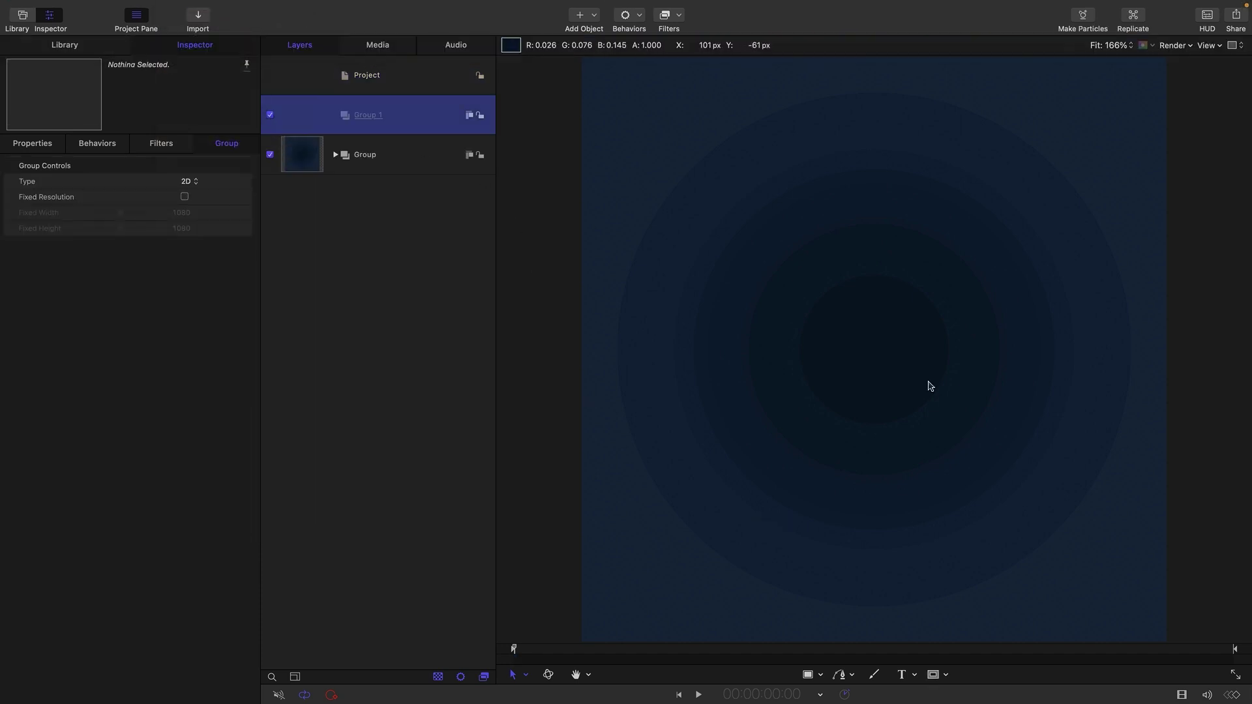
- Draw a circle with radius 13 and reset its position to the canvas centre
key("c")
left_click_drag(872, 340, 874, 342)
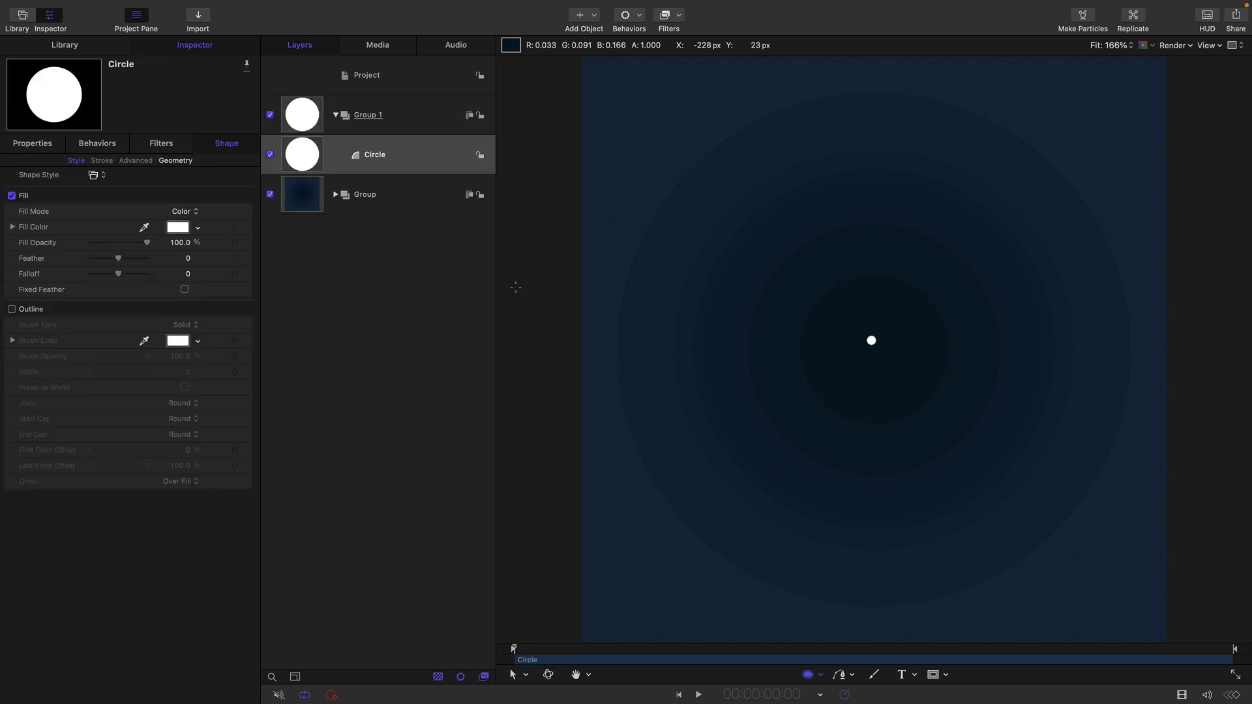
left_click(173, 161)
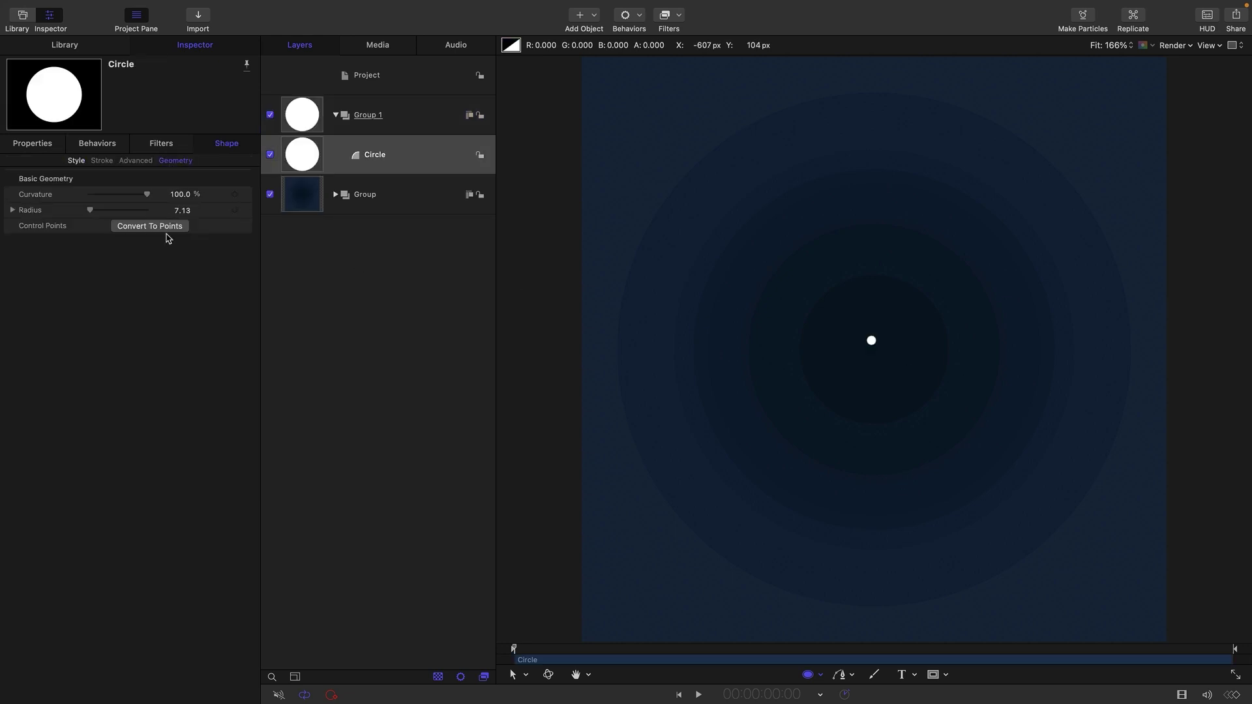
left_click(176, 210)
type("13")
left_click(33, 143)
right_click(144, 171)
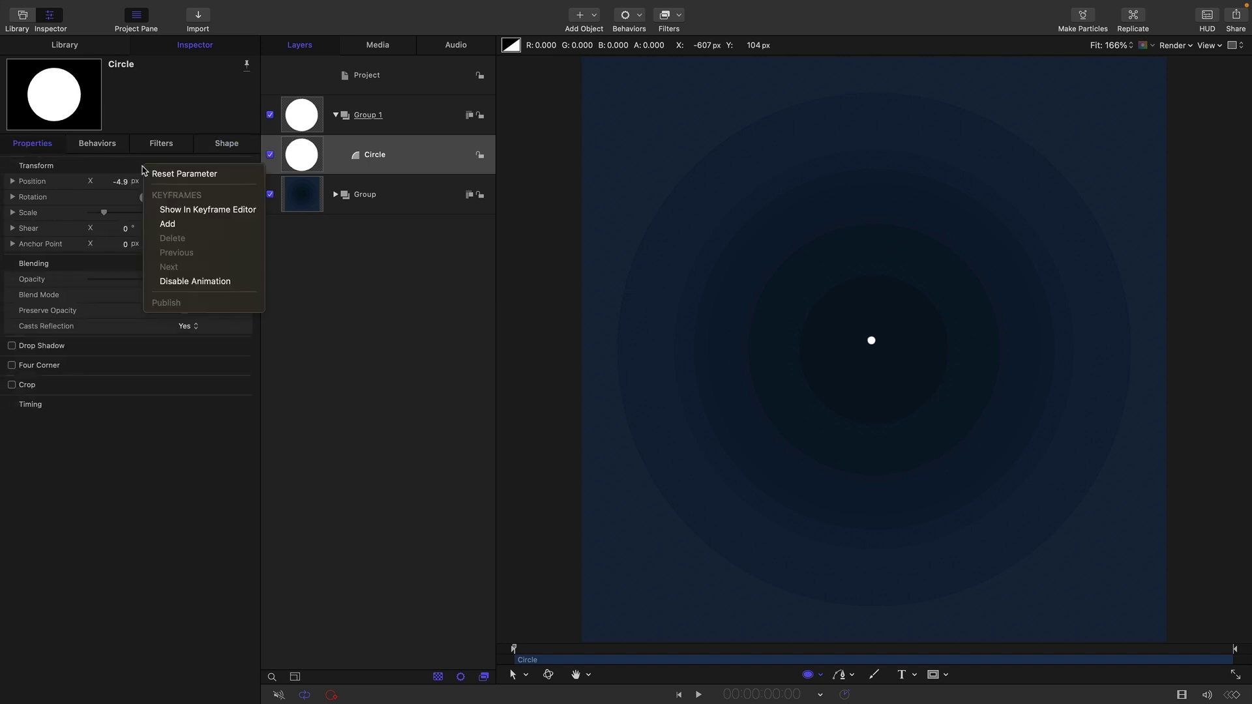
left_click(176, 175)
left_click(313, 156)
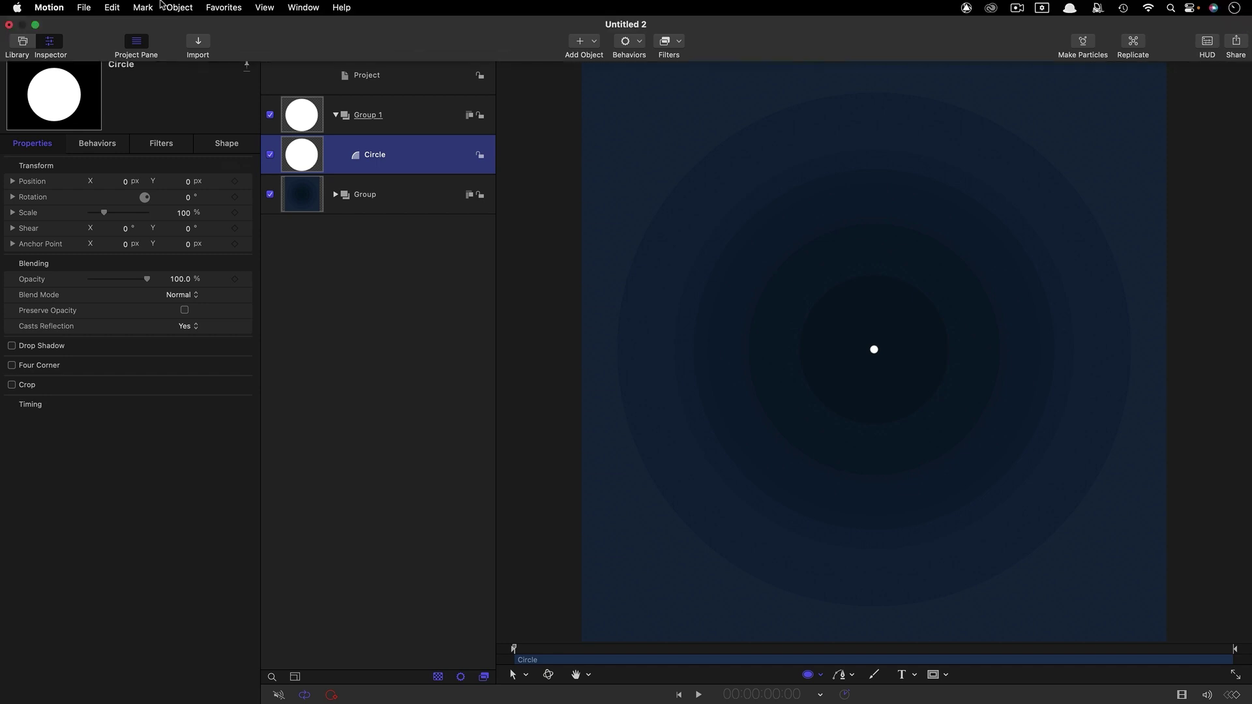
- Replicate the circle along a Line with Start and End Point X at 0, expanding both points
left_click(176, 7)
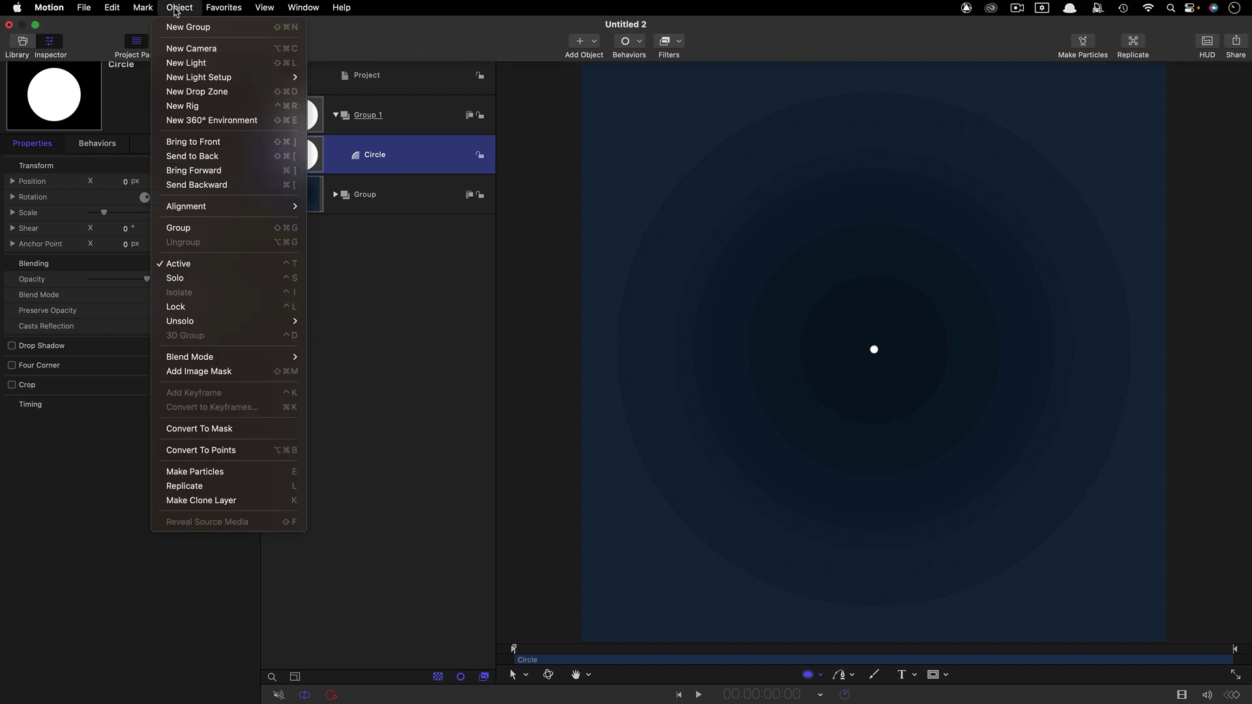
left_click(207, 487)
left_click(169, 181)
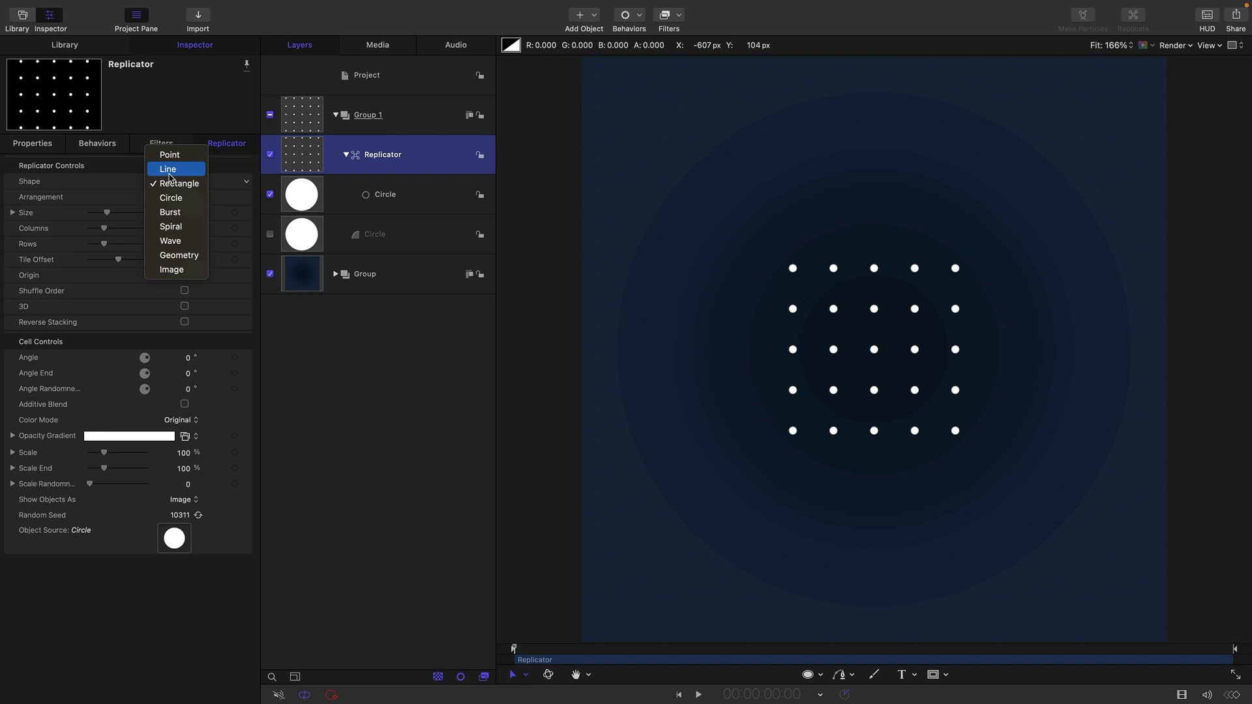
left_click(169, 176)
left_click(115, 197)
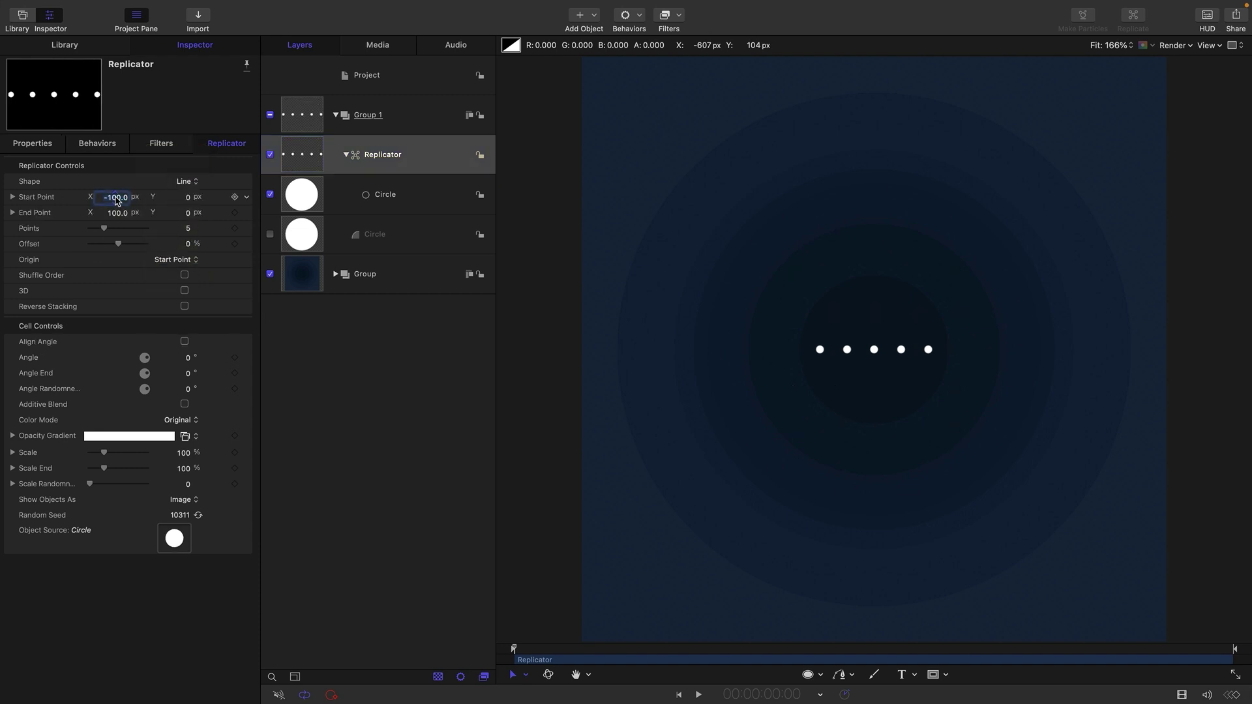
left_click(115, 212)
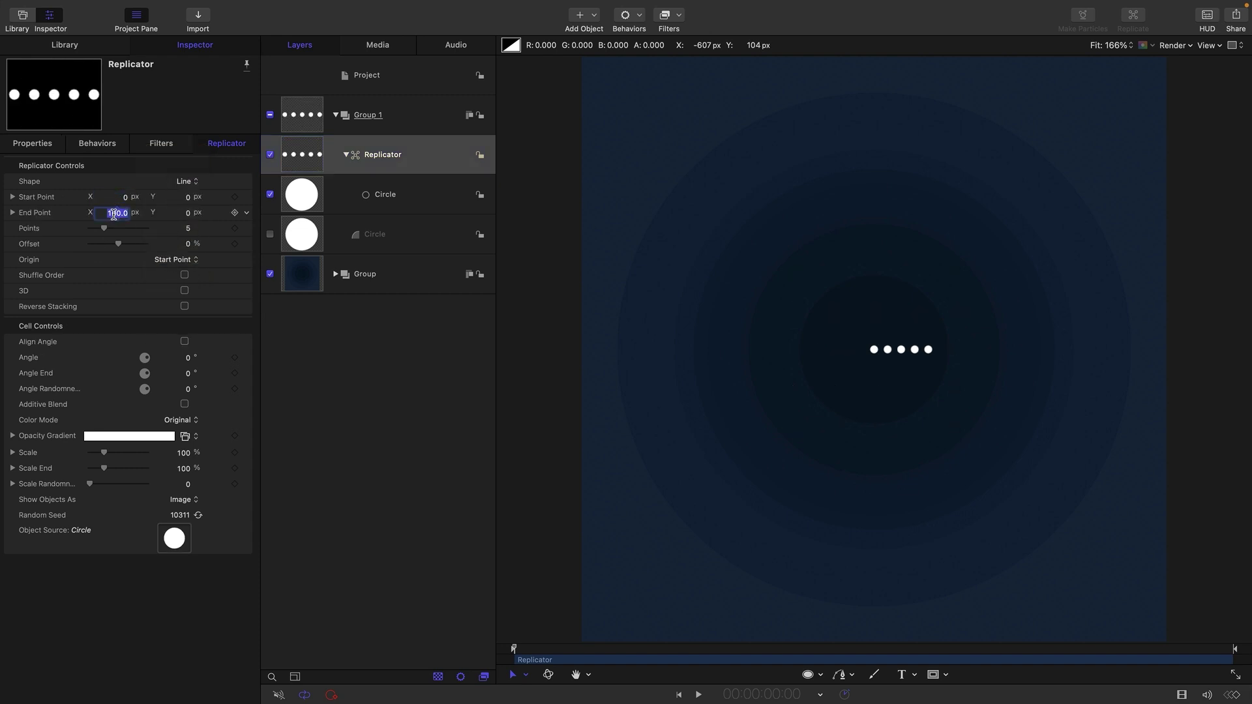
type("0")
key("Return")
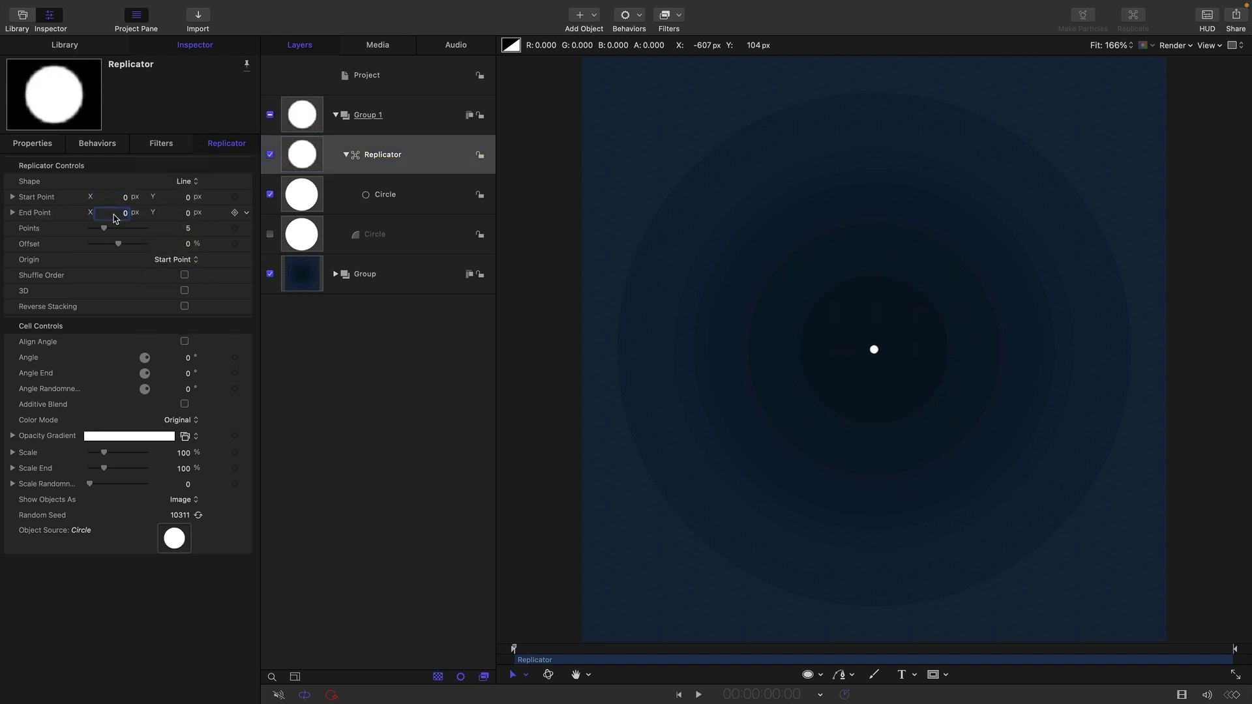
left_click(12, 197)
left_click(13, 245)
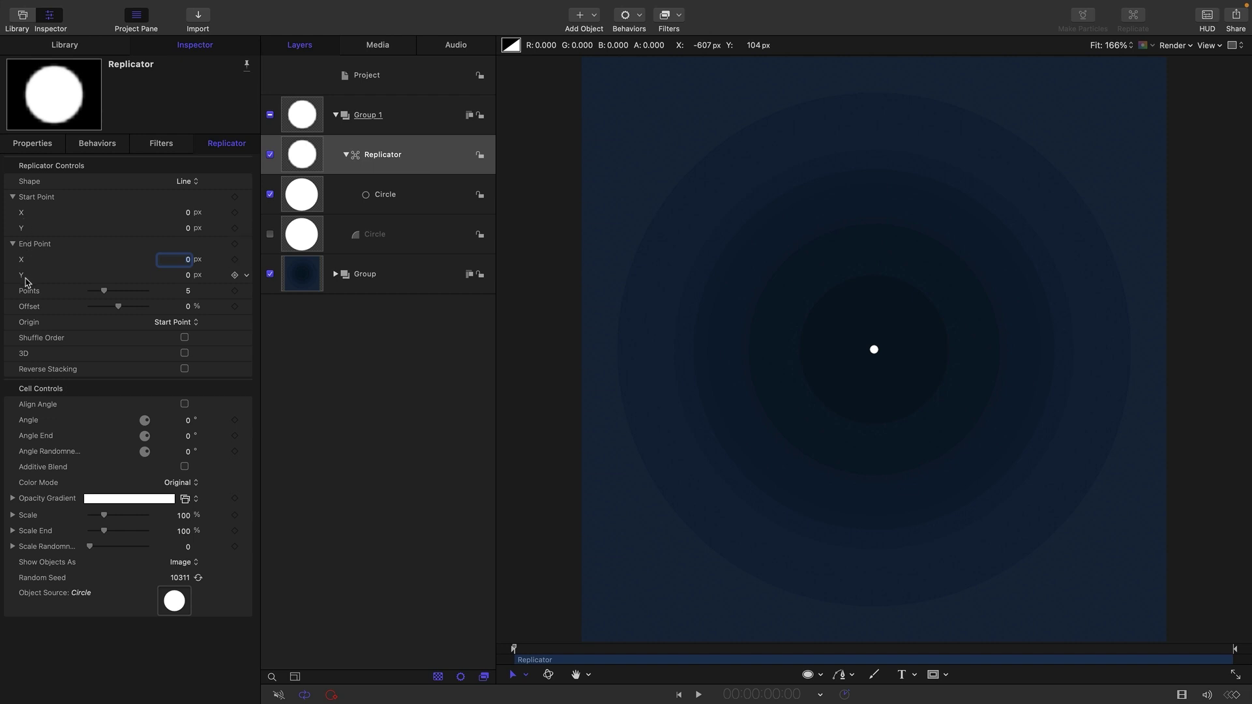
- Add Oscillate parameter behaviours to the replicator's Start Point X and Y
left_click(247, 213)
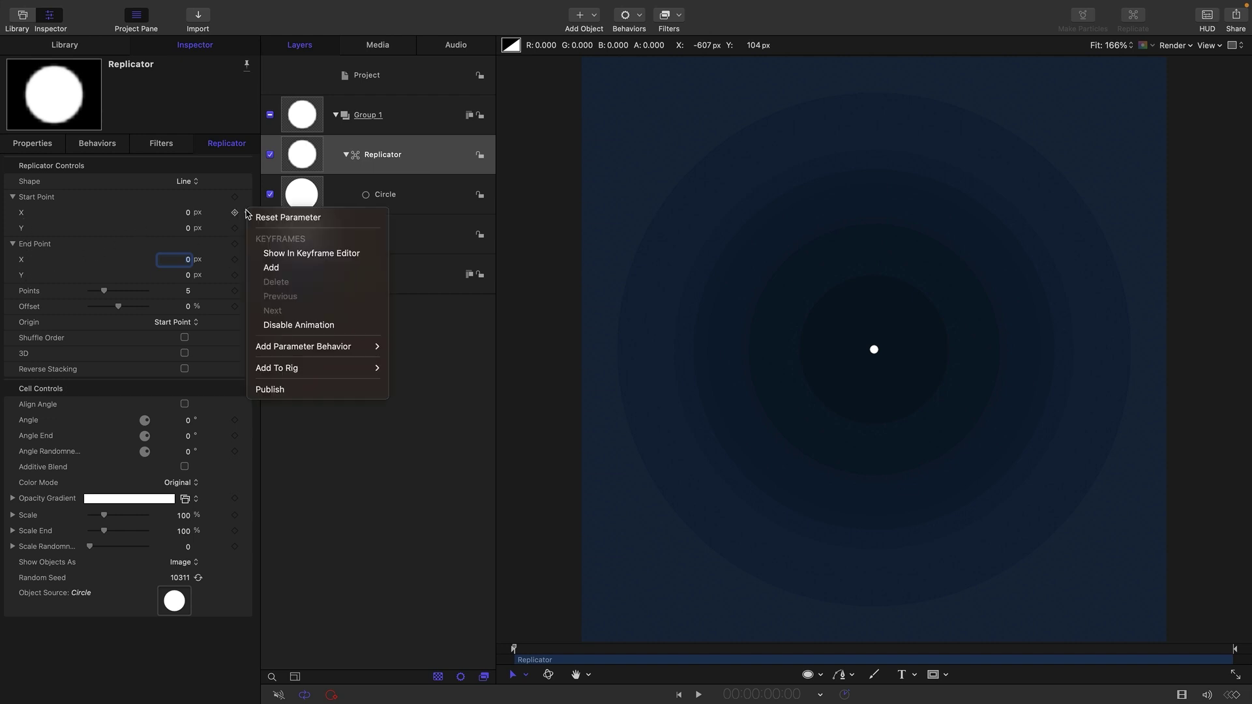
mouse_move(332, 349)
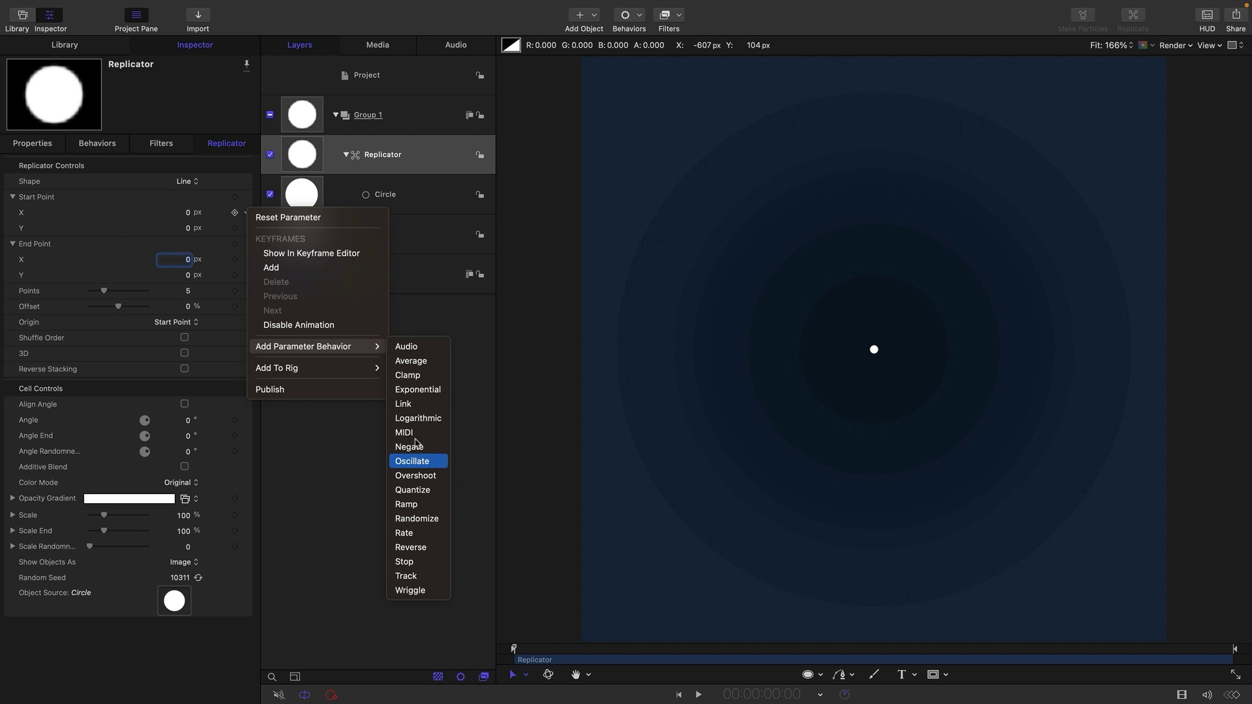
left_click(415, 461)
left_click(226, 143)
left_click(246, 228)
- Add Oscillate parameter behaviours to the End Point X and Y
left_click(412, 476)
left_click(247, 262)
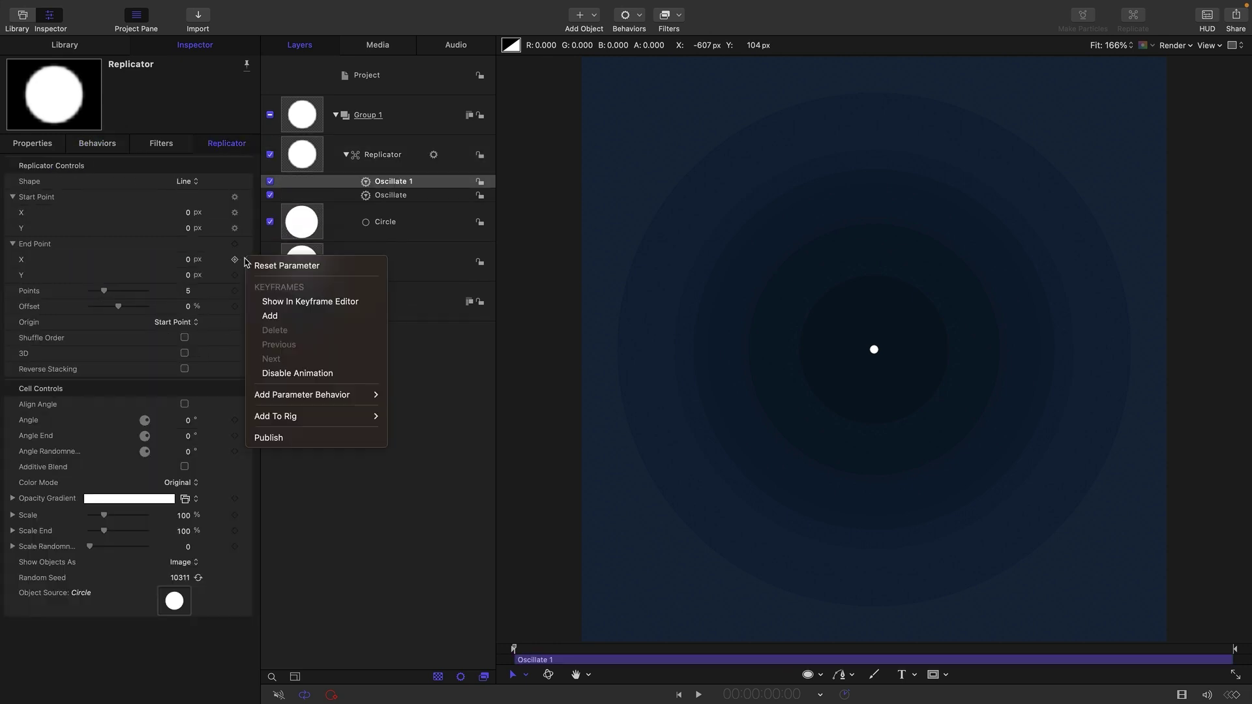
mouse_move(327, 395)
left_click(412, 509)
left_click(226, 143)
left_click(246, 278)
left_click(413, 525)
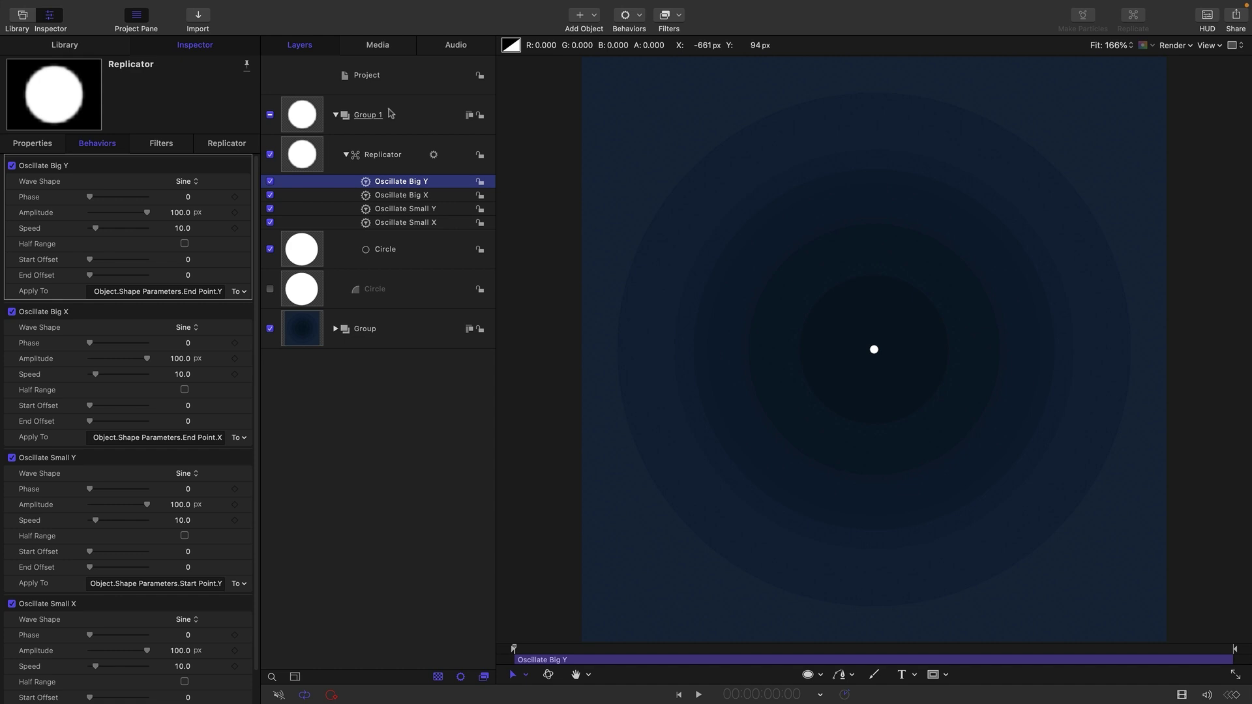
- Create a new group and draw a circle out from the canvas centre
left_click(391, 85)
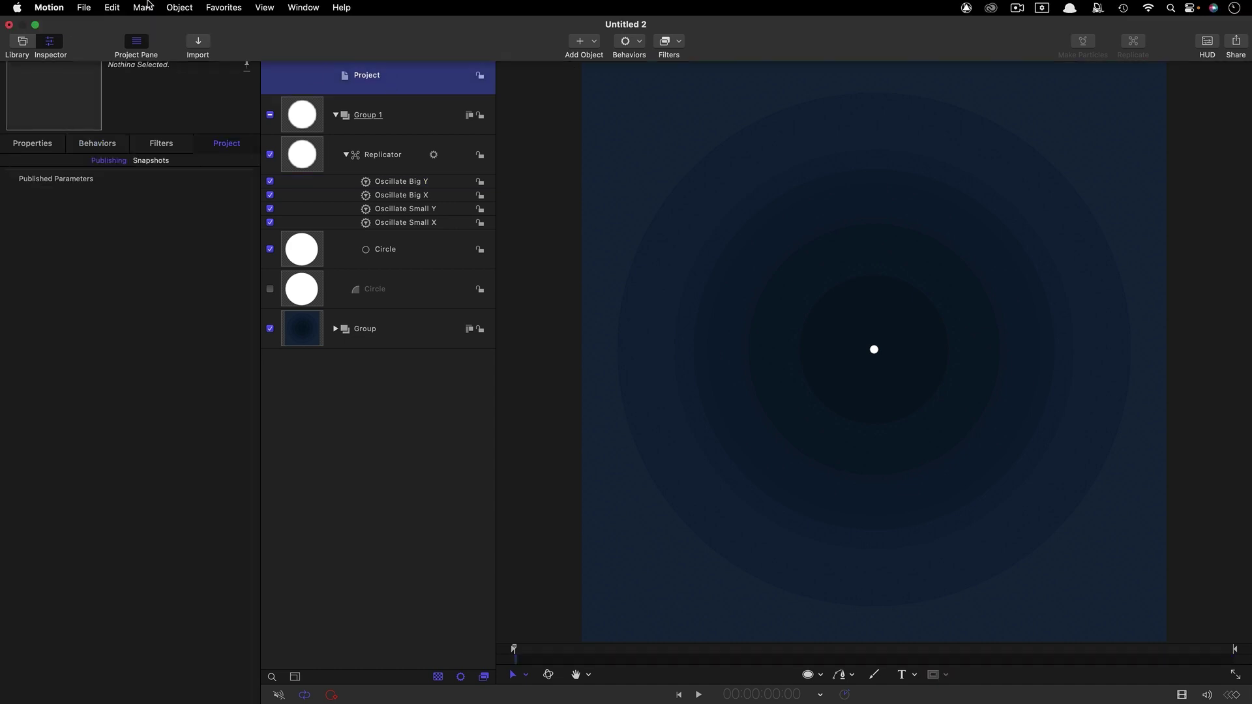
left_click(177, 6)
left_click(188, 29)
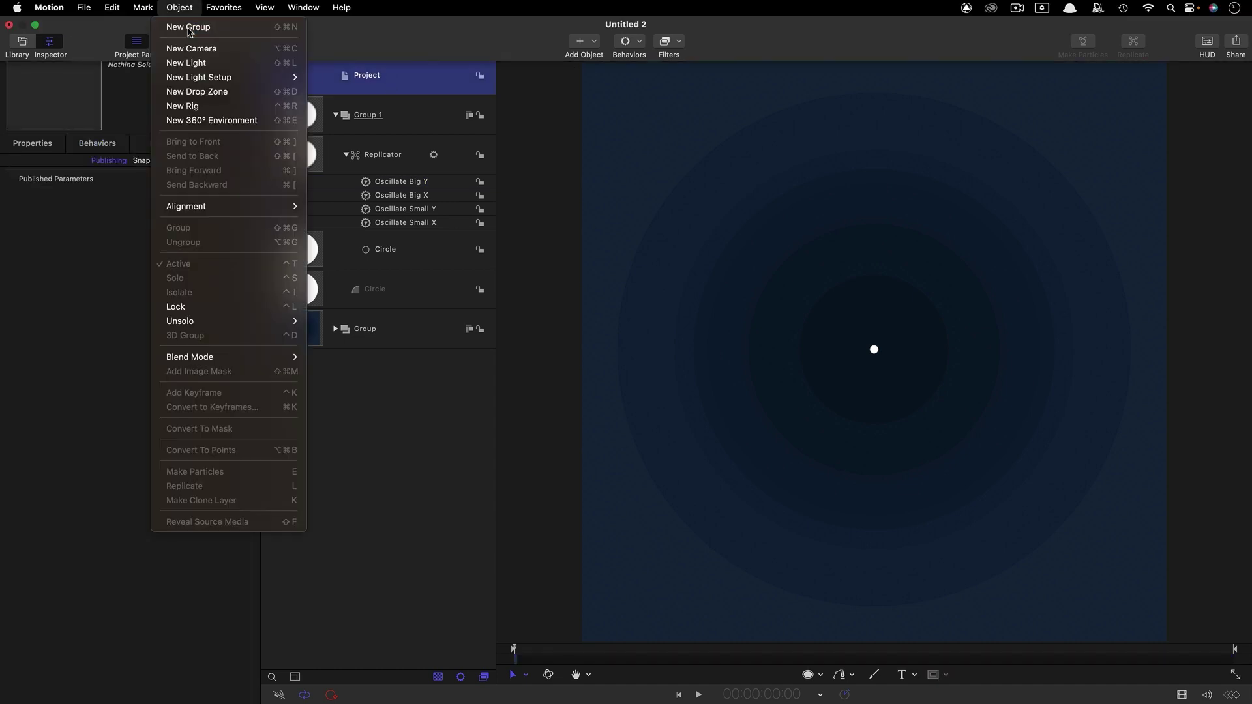
key("c")
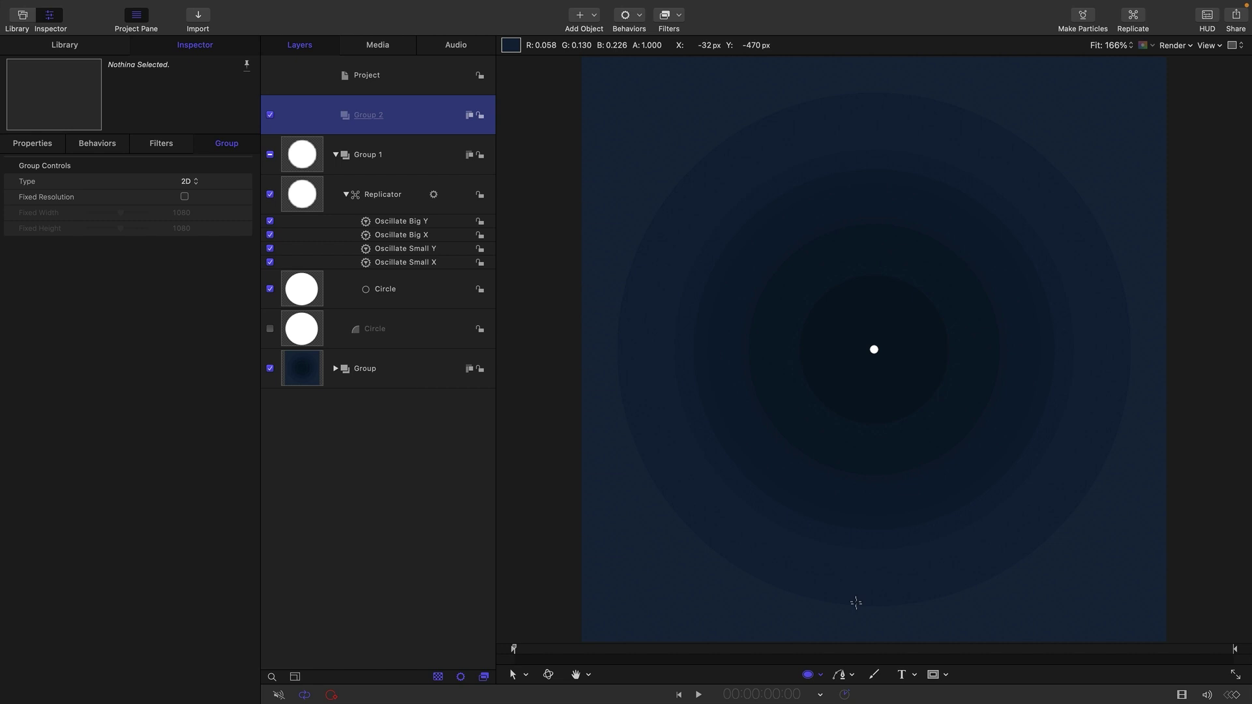
left_click_drag(875, 350, 939, 452)
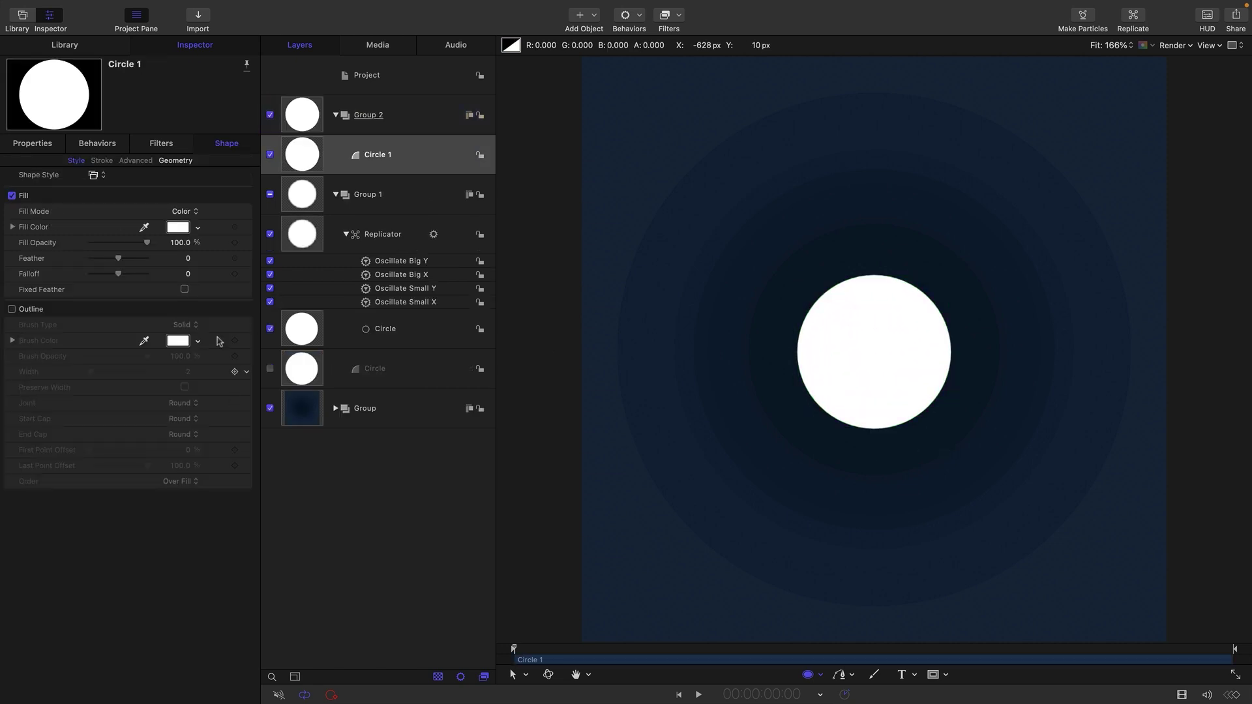
- Make the circle outline-only with radius 100
left_click(30, 142)
right_click(128, 168)
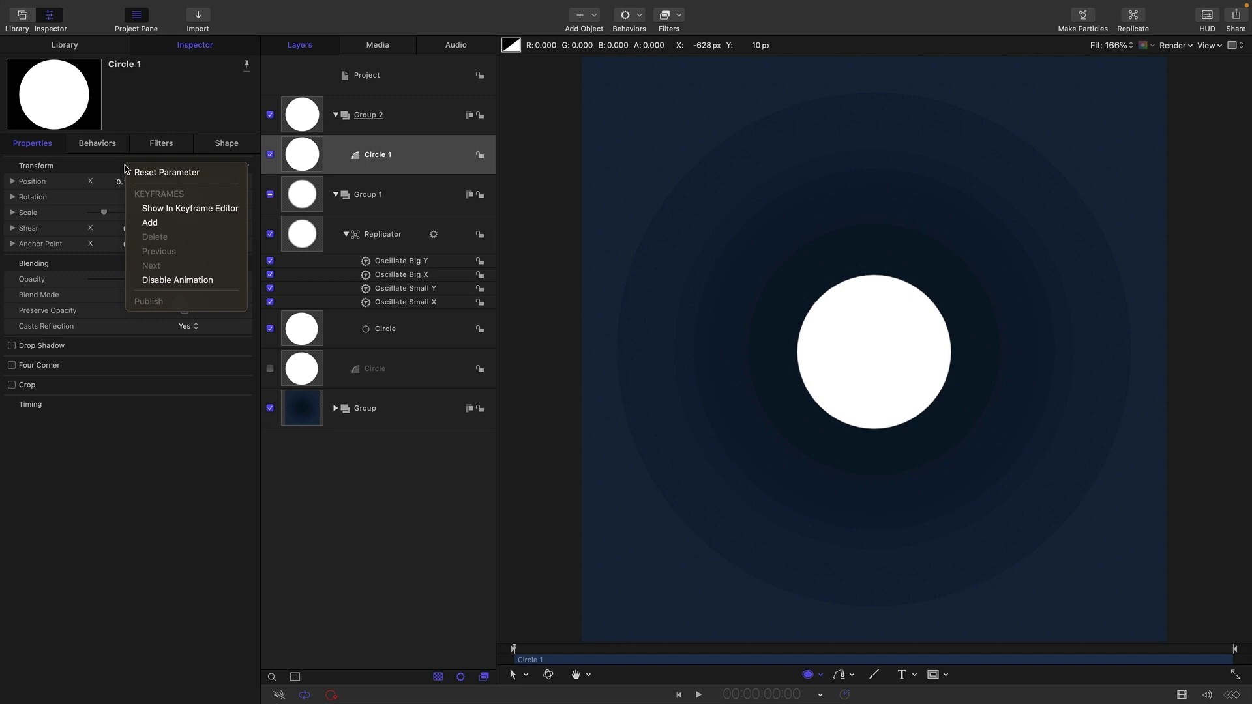
key("Escape")
left_click(236, 146)
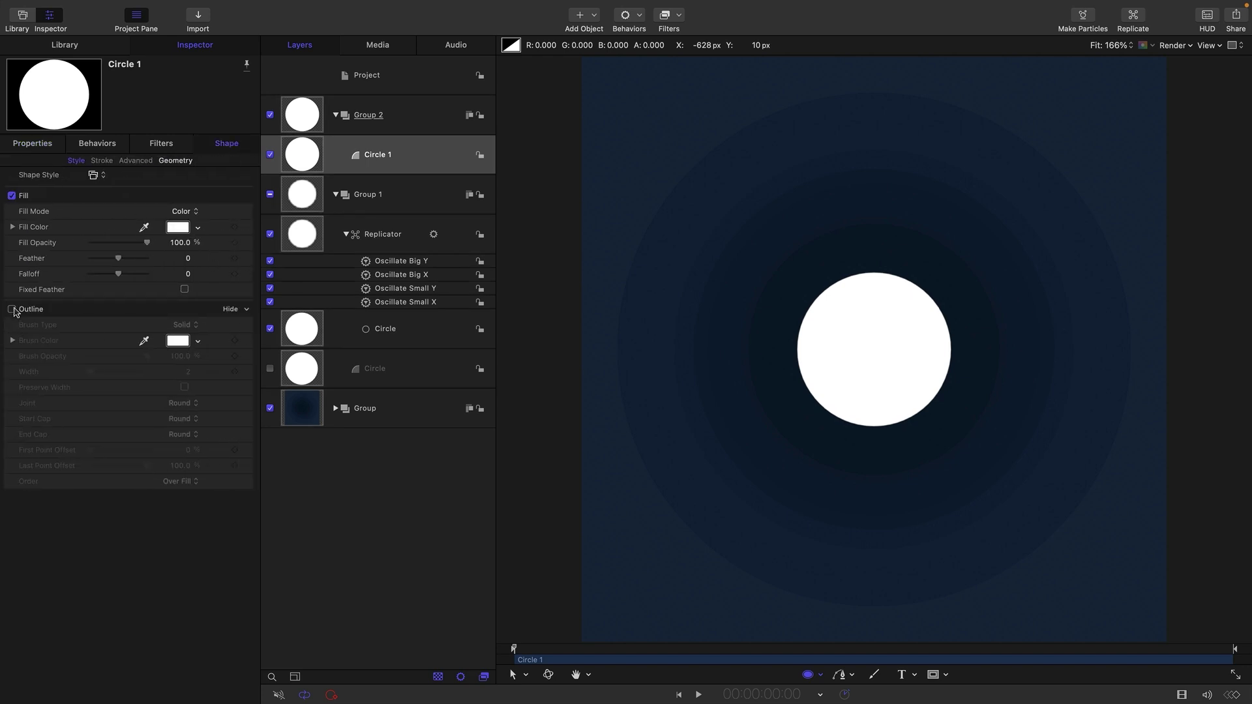
left_click(11, 196)
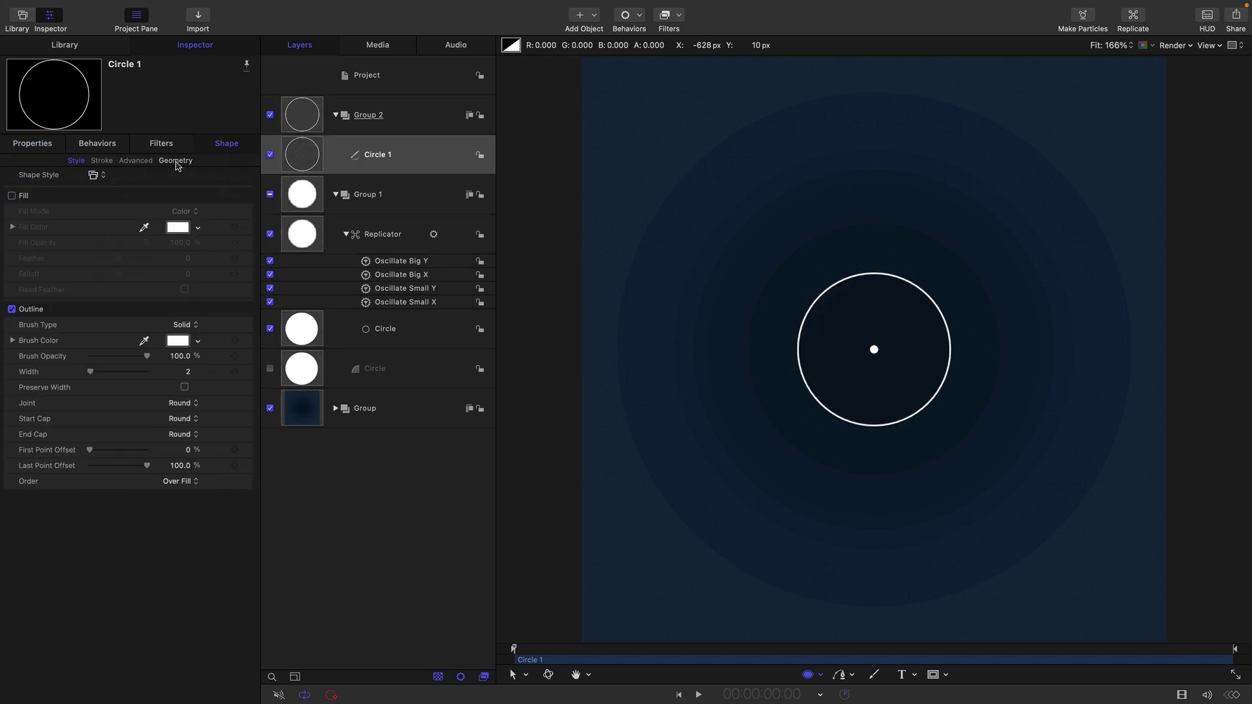
left_click(176, 161)
left_click(179, 211)
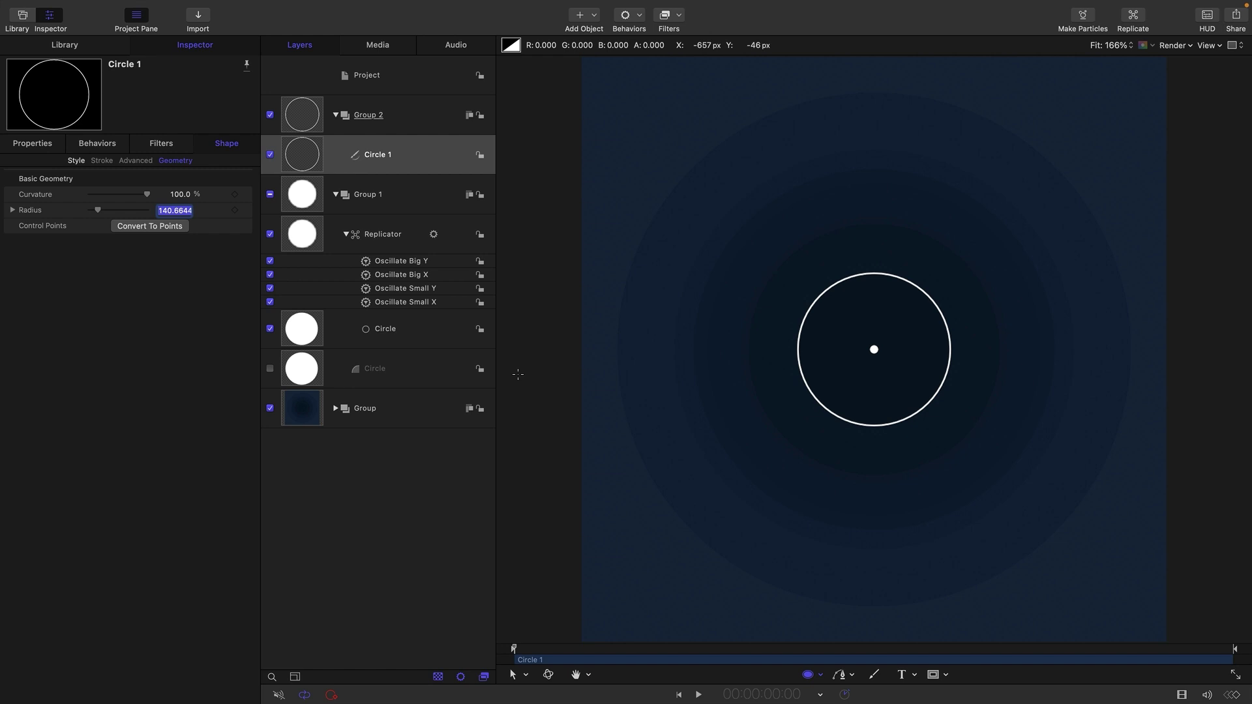
type("100")
key("Return")
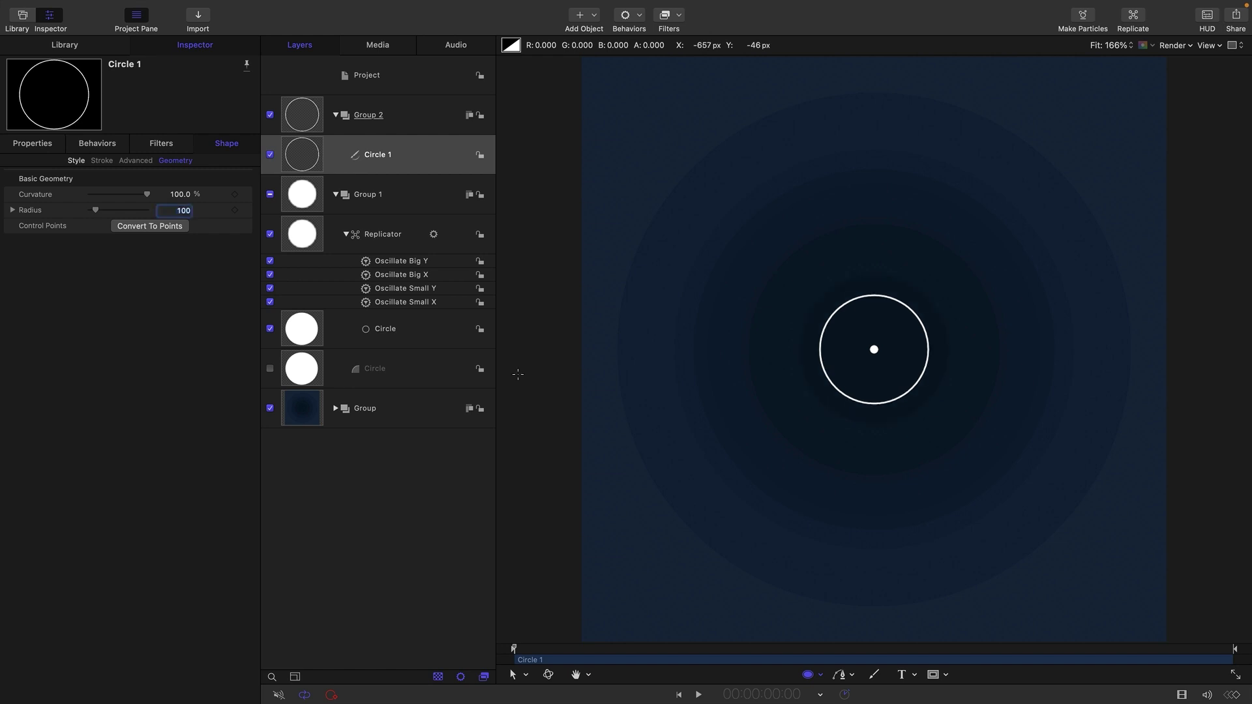
- Duplicate the outline circle and give the copy radius 400
right_click(313, 161)
left_click(352, 207)
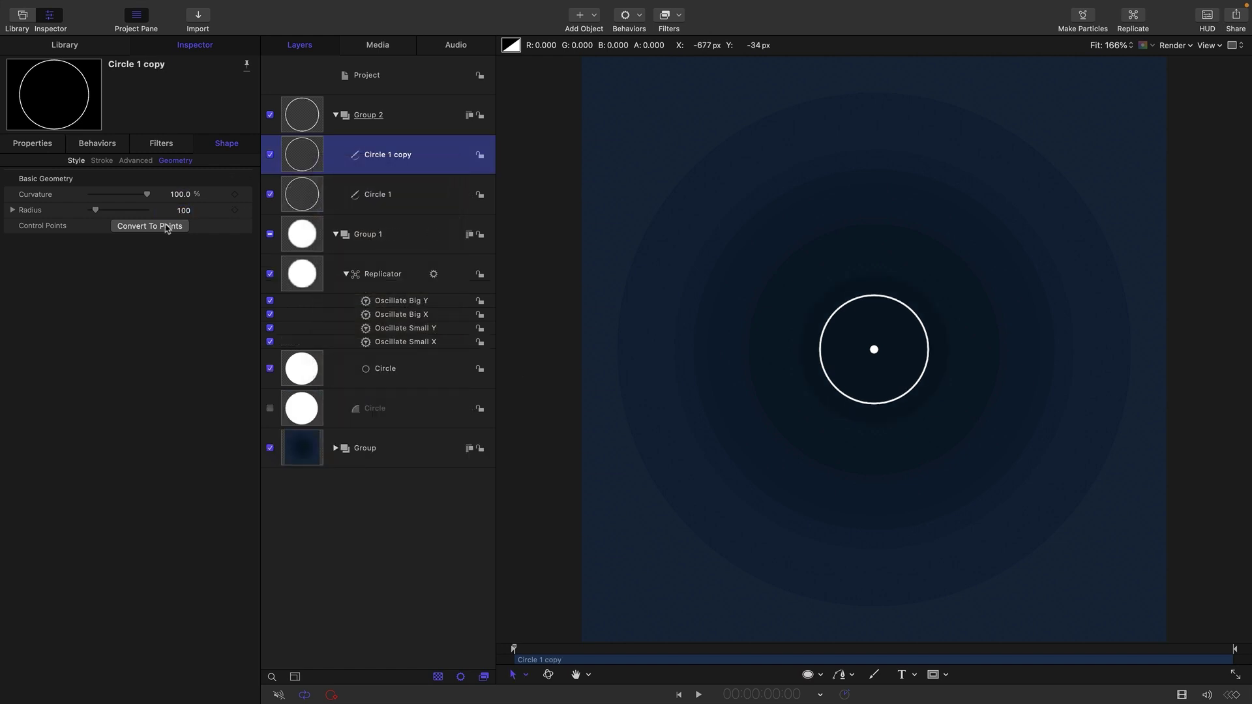
left_click(182, 212)
type("400")
key("Return")
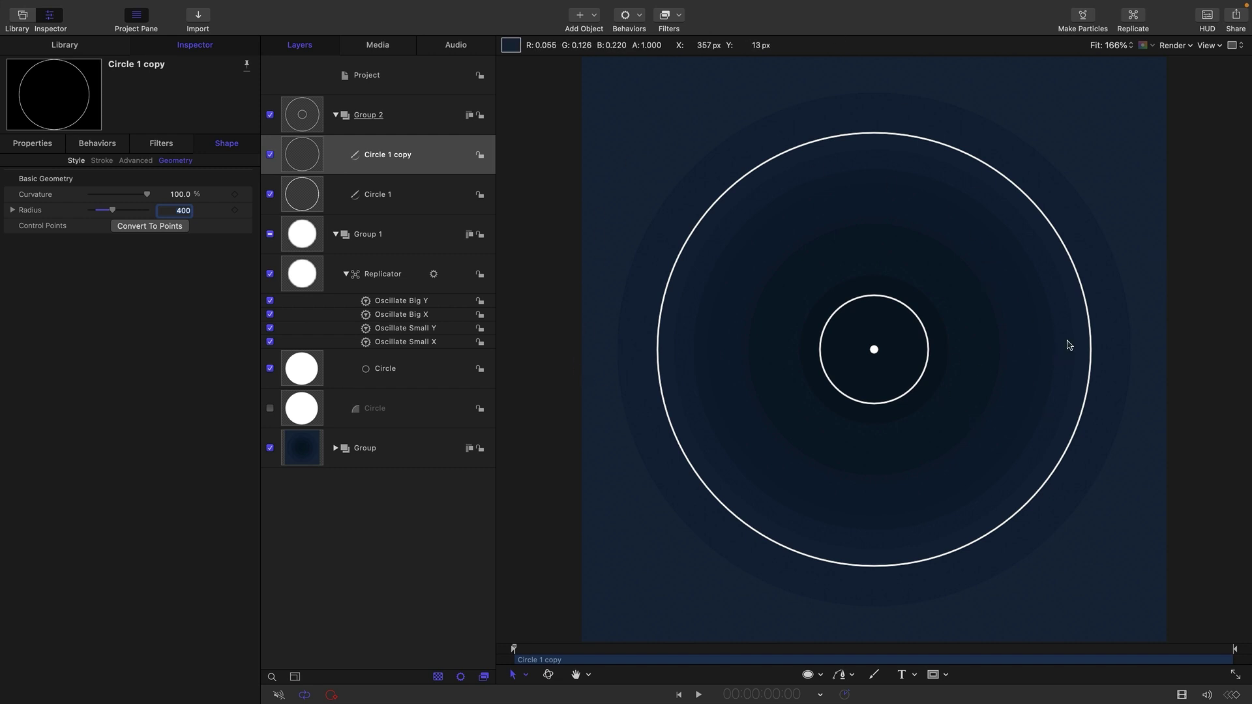
- Set Oscillate Small Y Phase to 33 and play back to preview the dots' motion
left_click(423, 343)
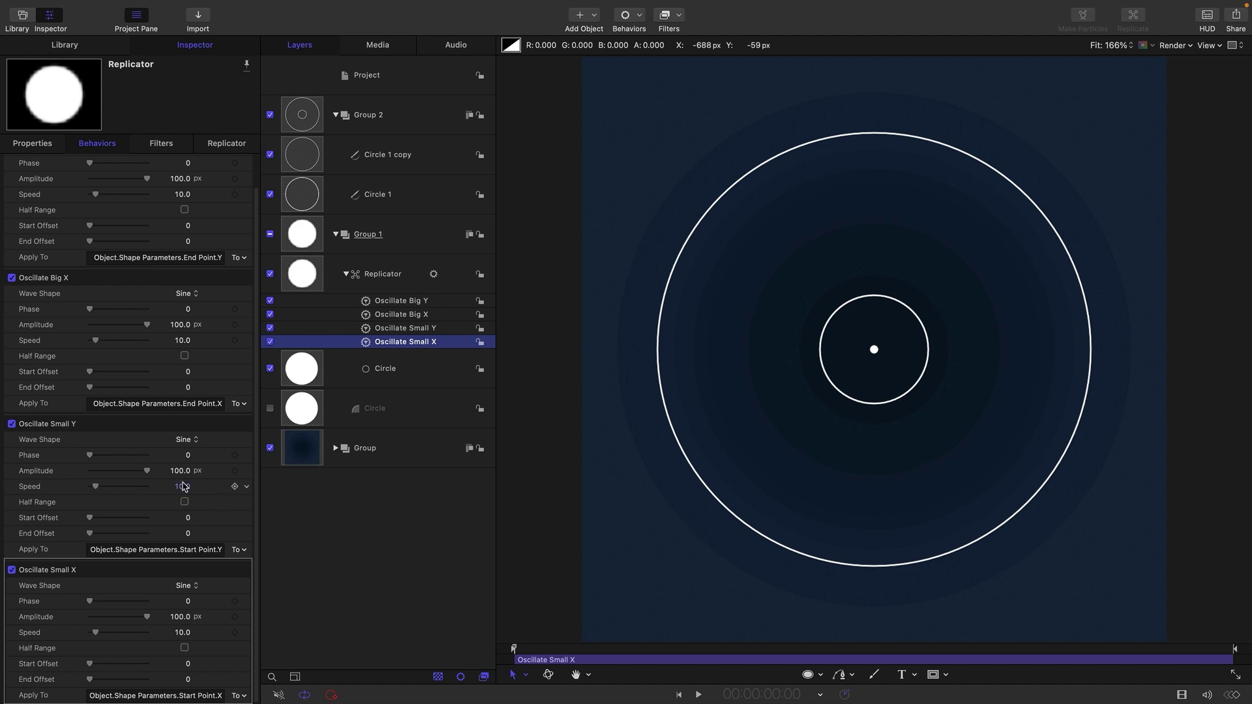
left_click(186, 459)
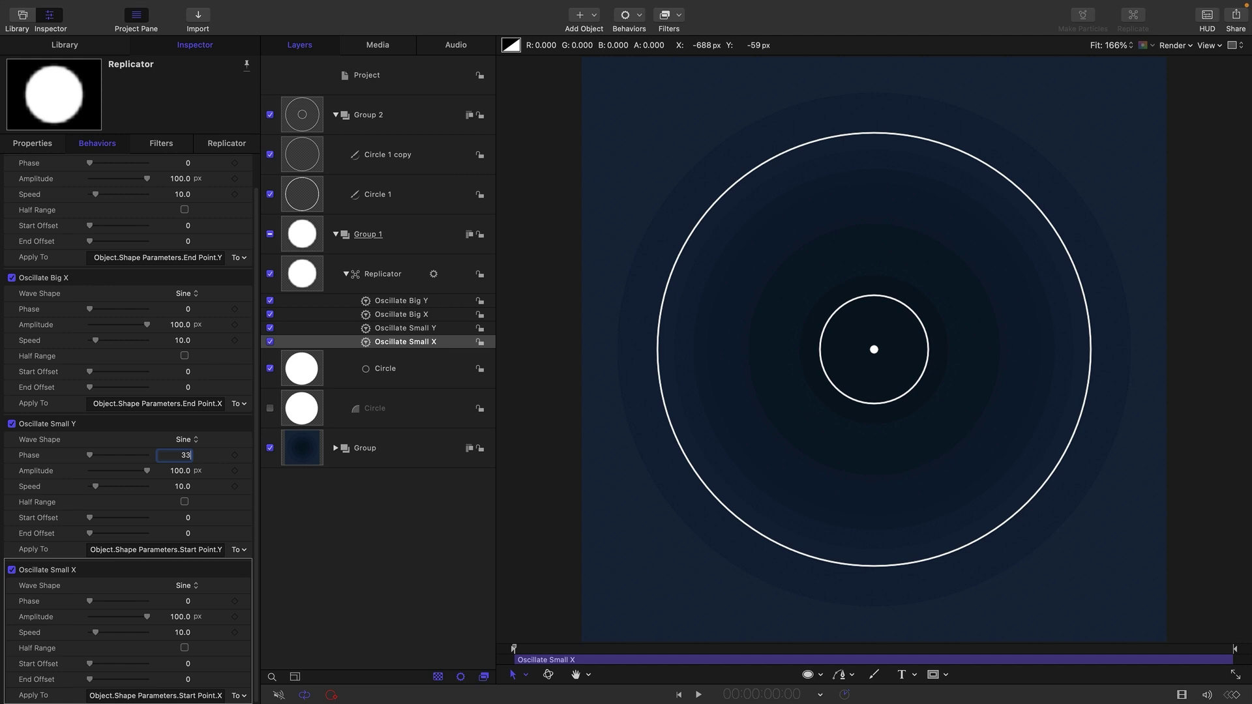
key("Return")
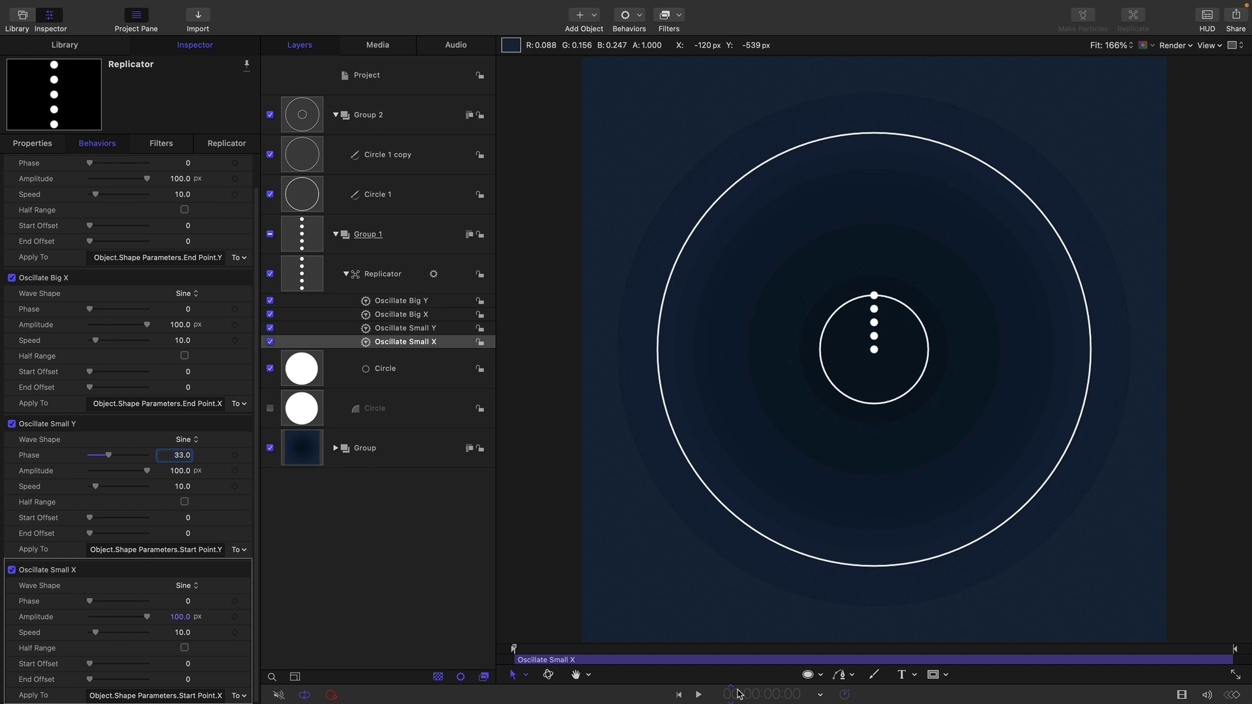
left_click(699, 697)
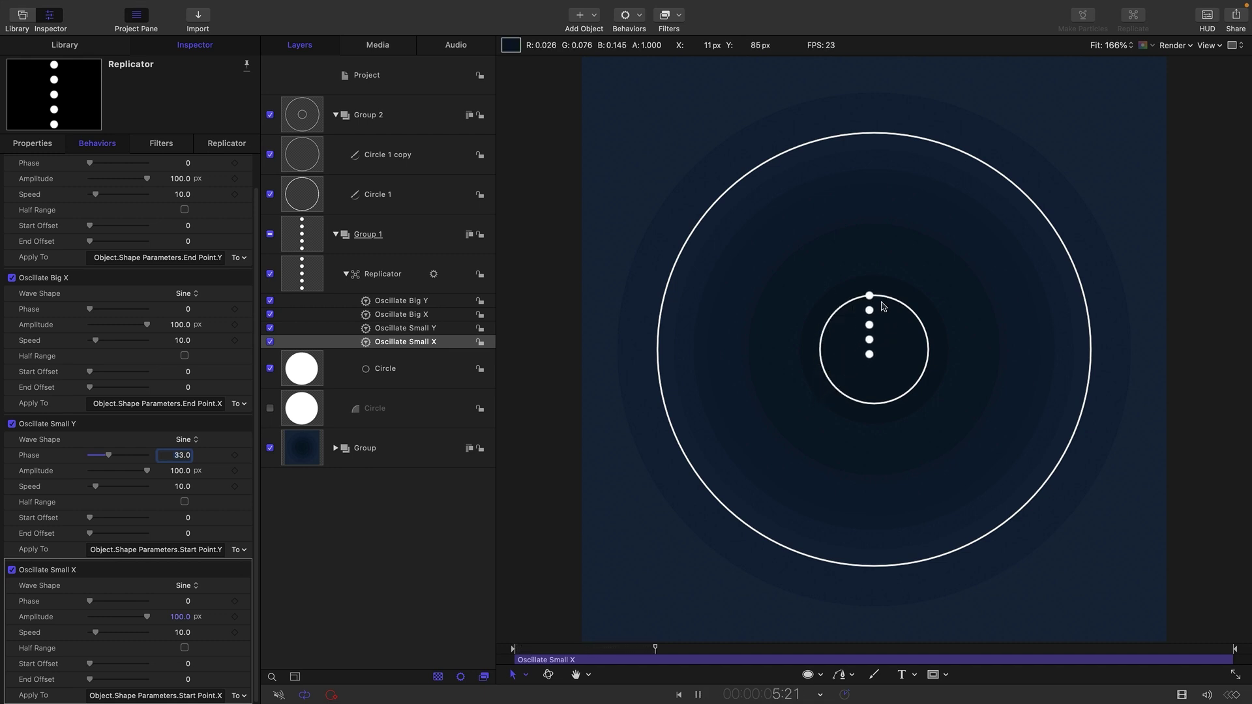
left_click(699, 696)
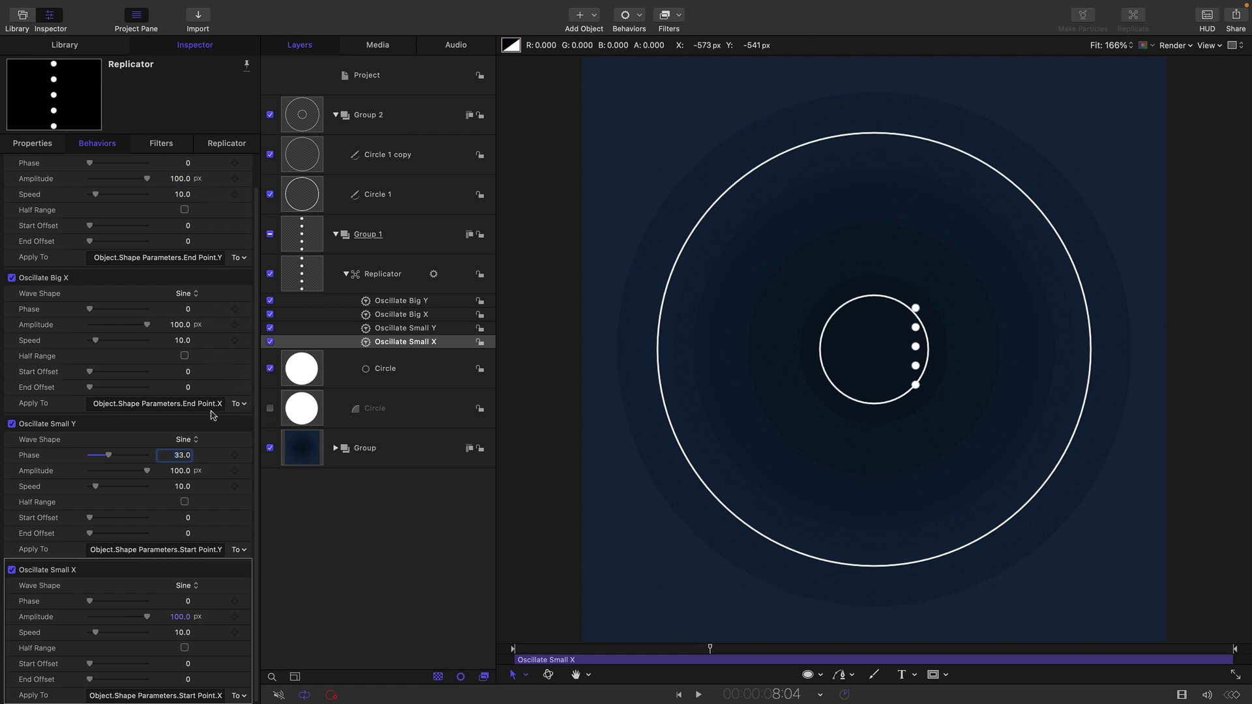
- Set the Oscillate Big Y and Big X amplitudes to 400 px
left_click(230, 424)
left_click(232, 478)
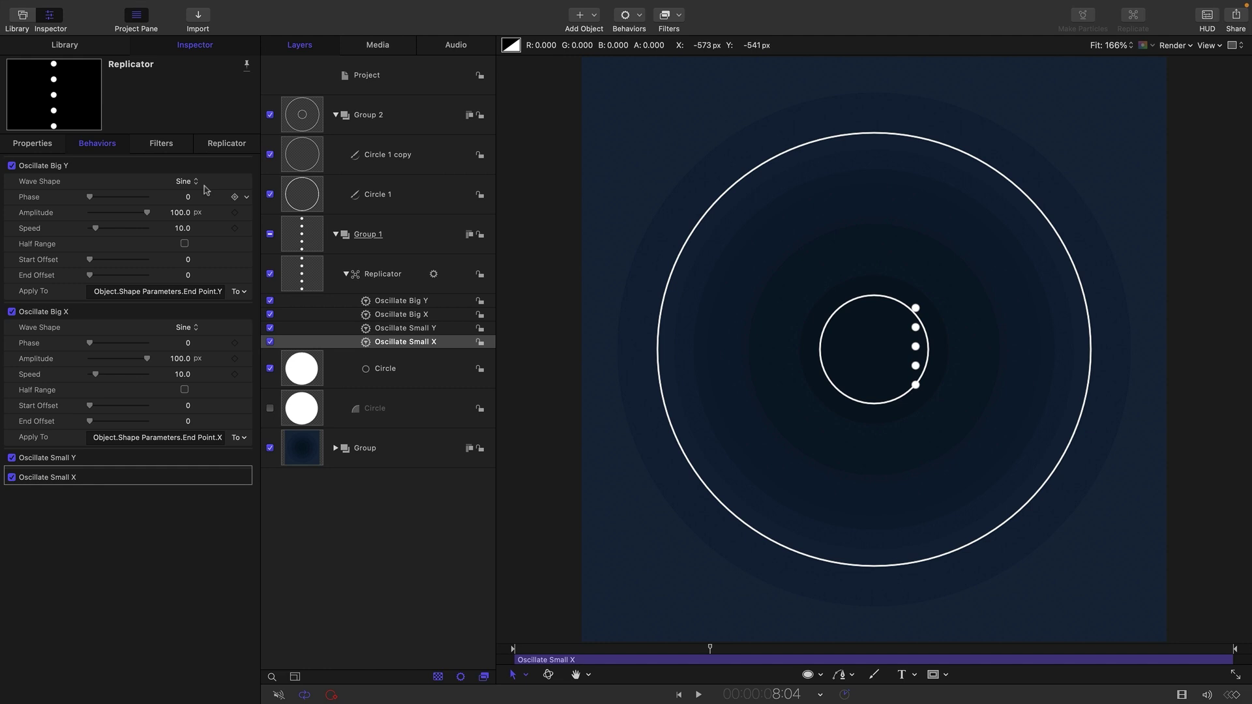
left_click(182, 213)
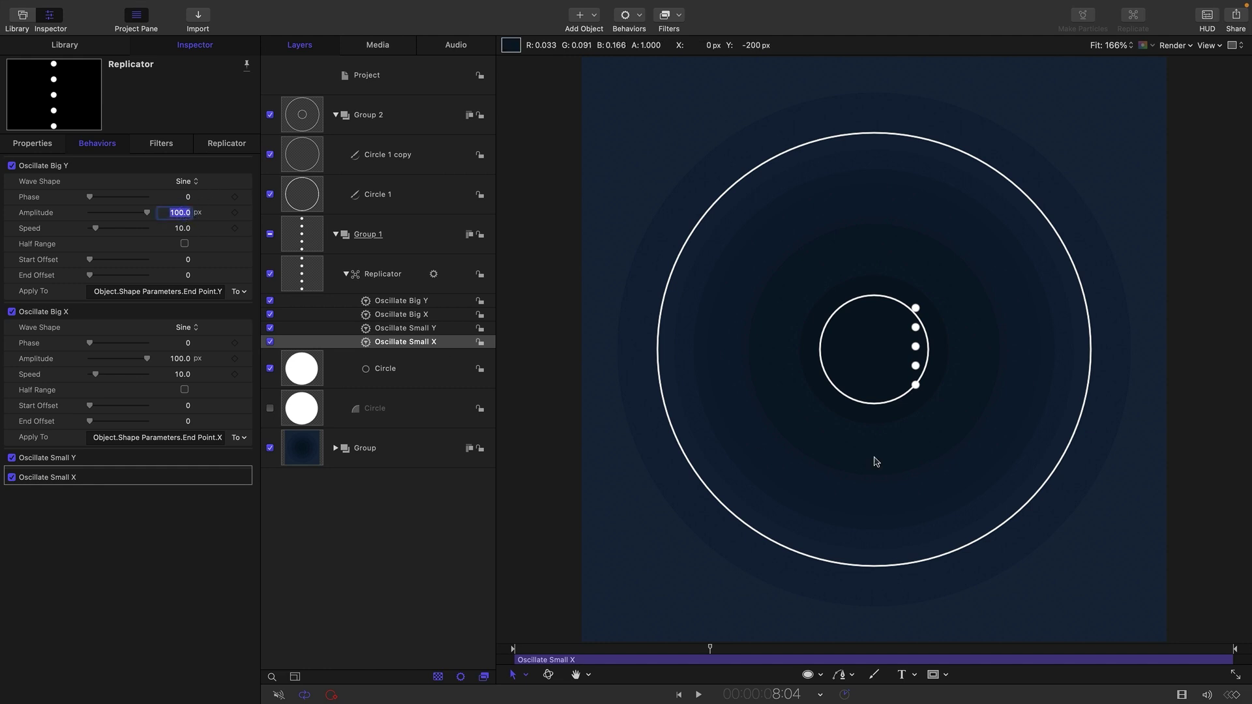
key("Tab")
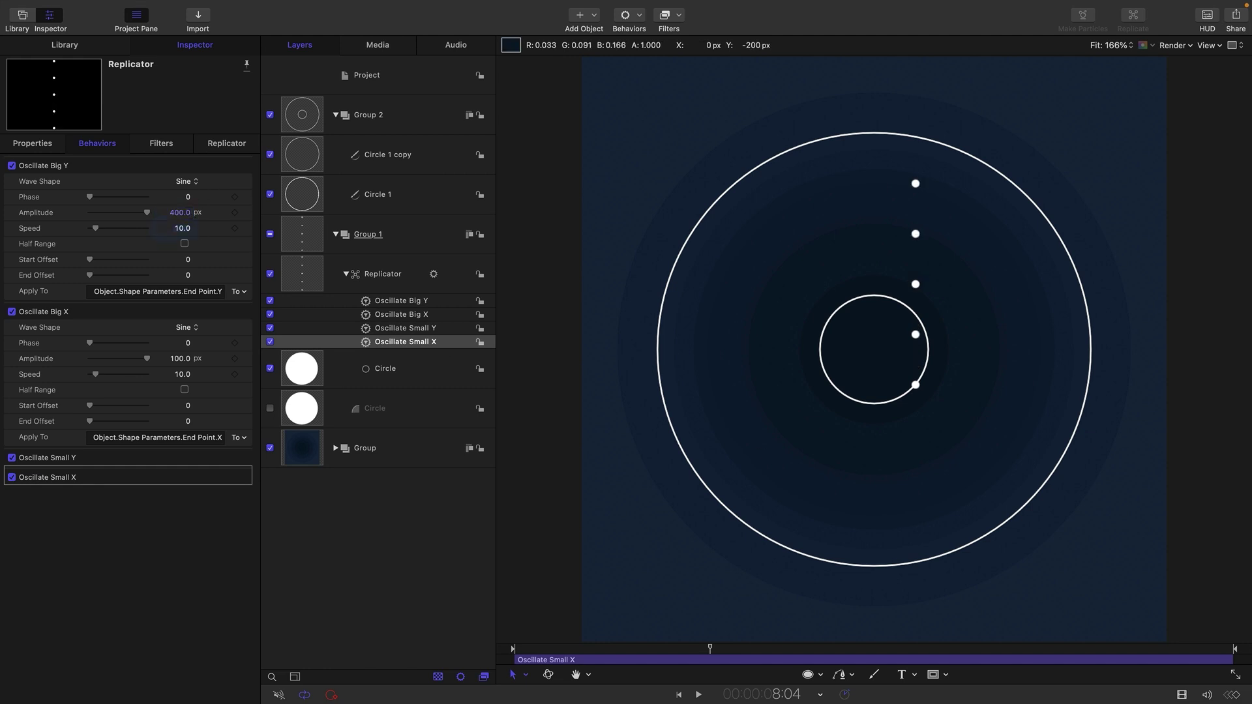
left_click(180, 359)
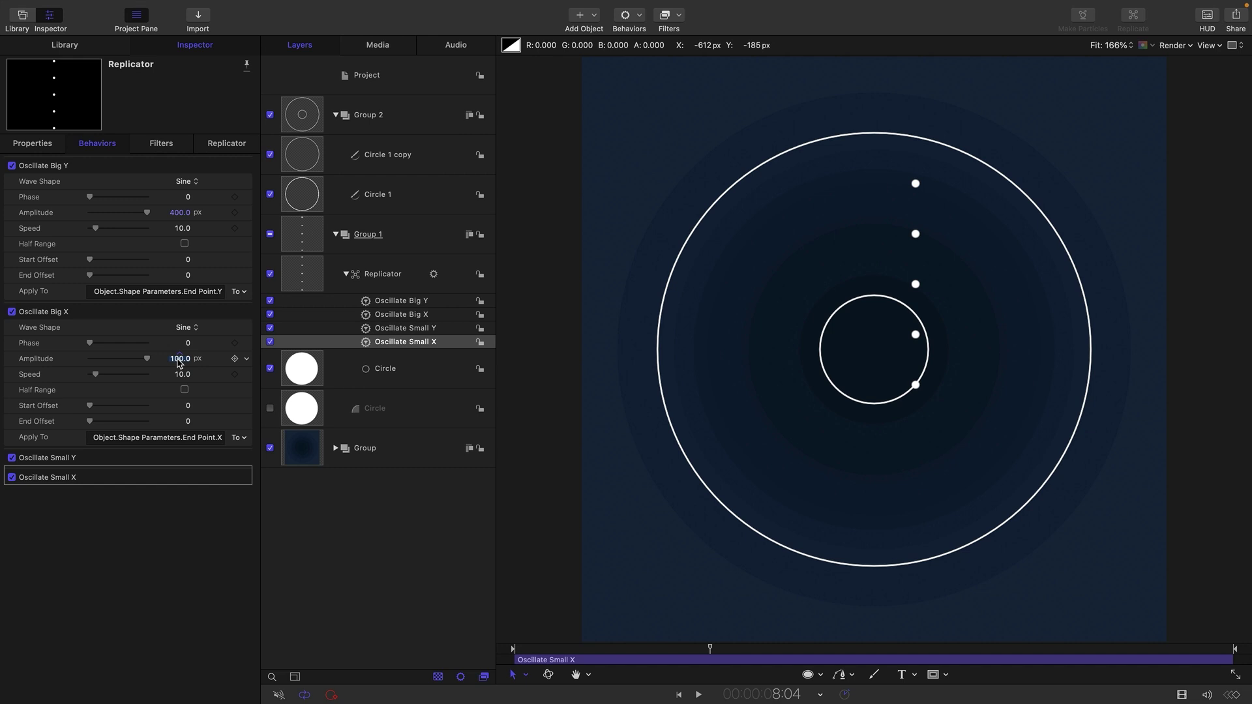
type("400")
key("Return")
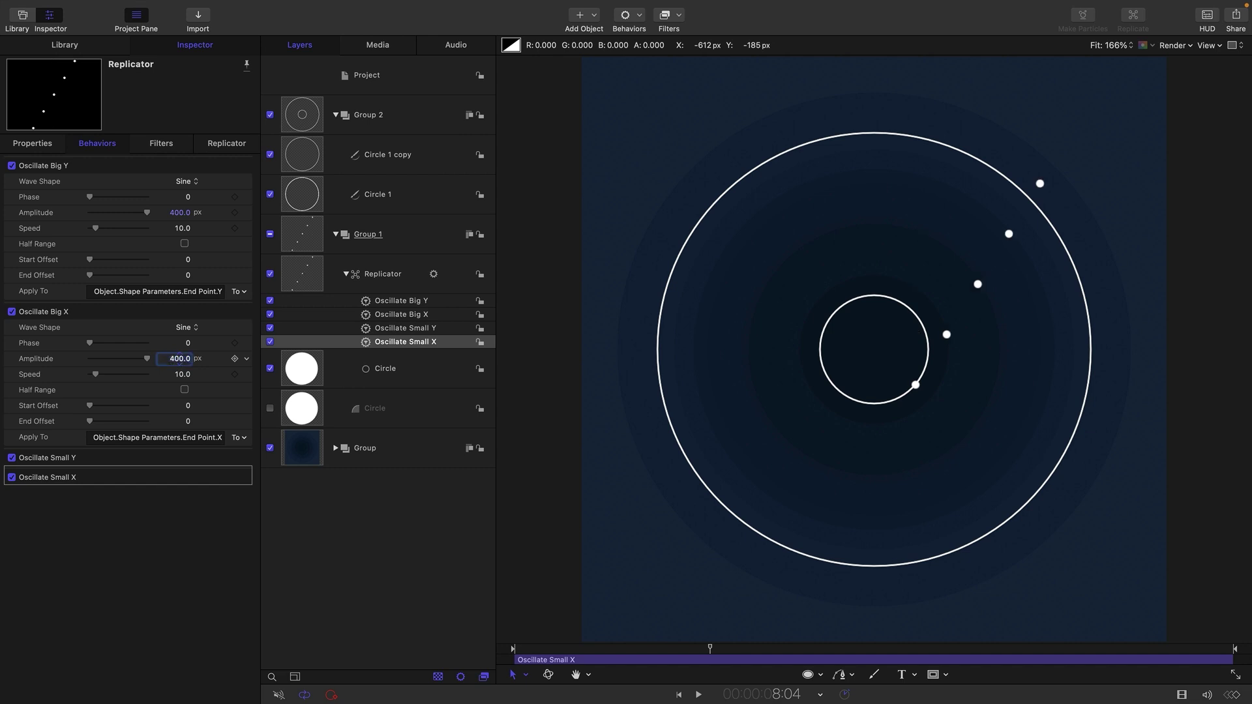
- Set the Oscillate Big Y phase to 33 and preview the motion
left_click(188, 199)
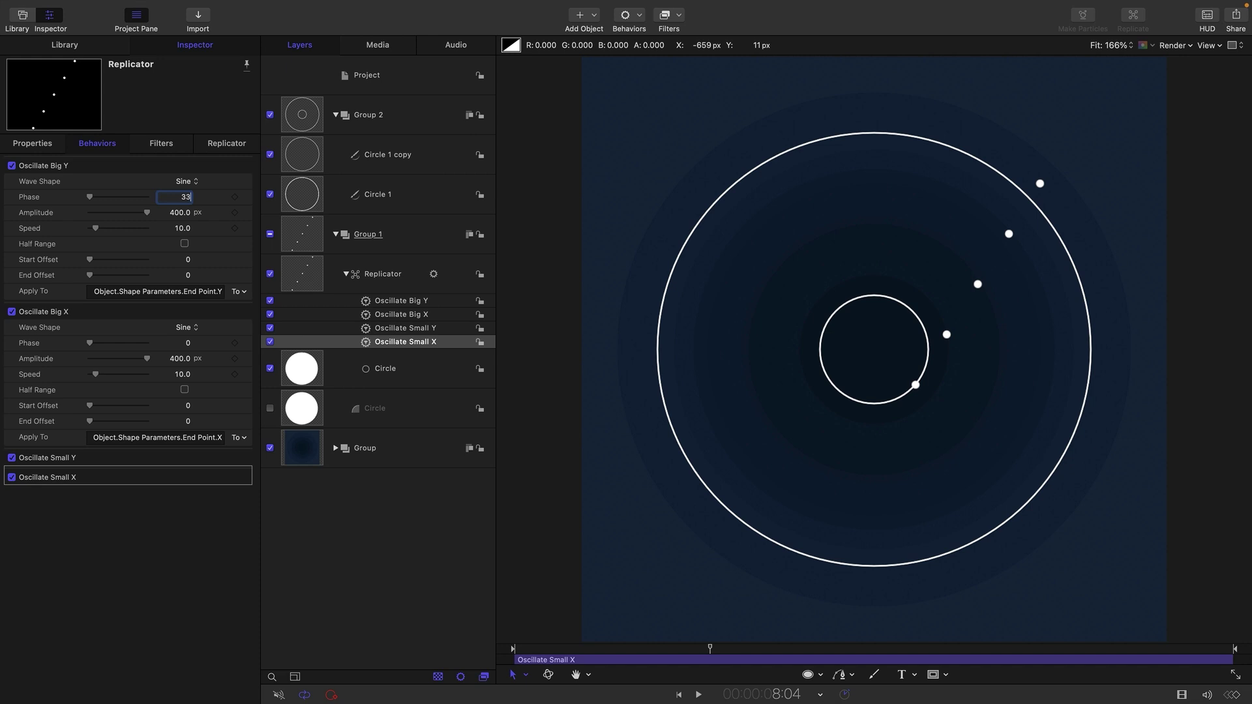
type("33")
key("Return")
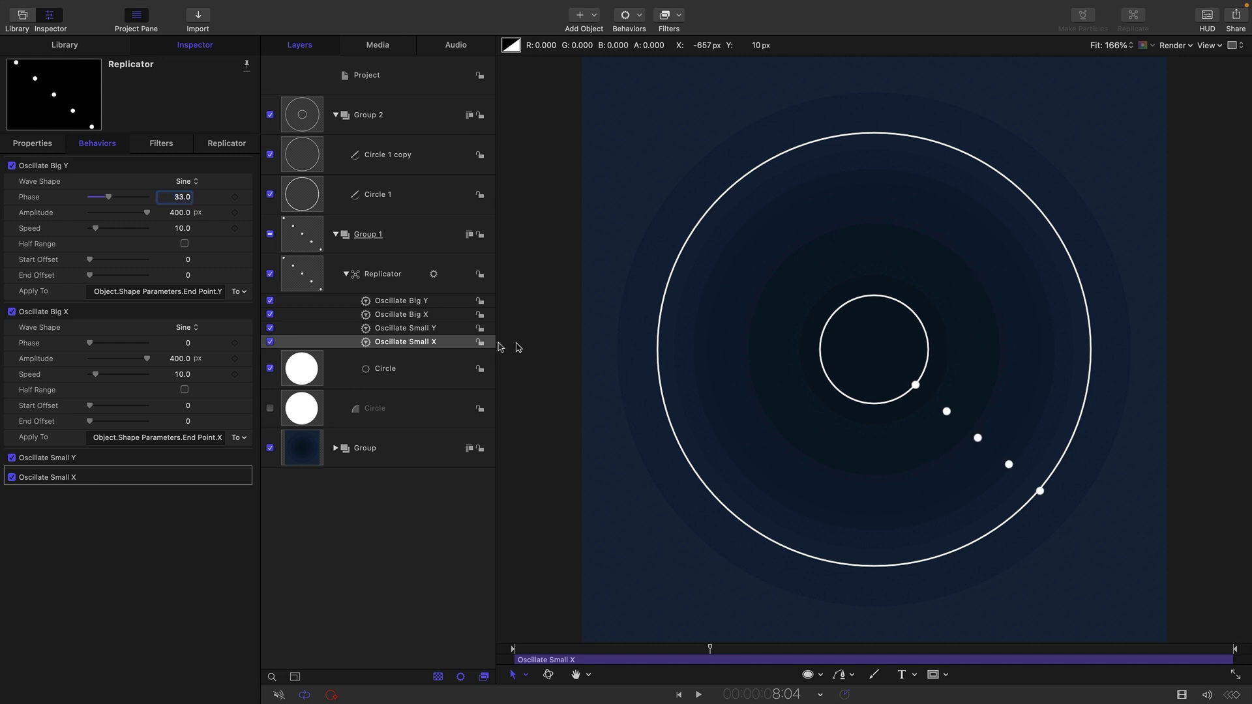
left_click(699, 695)
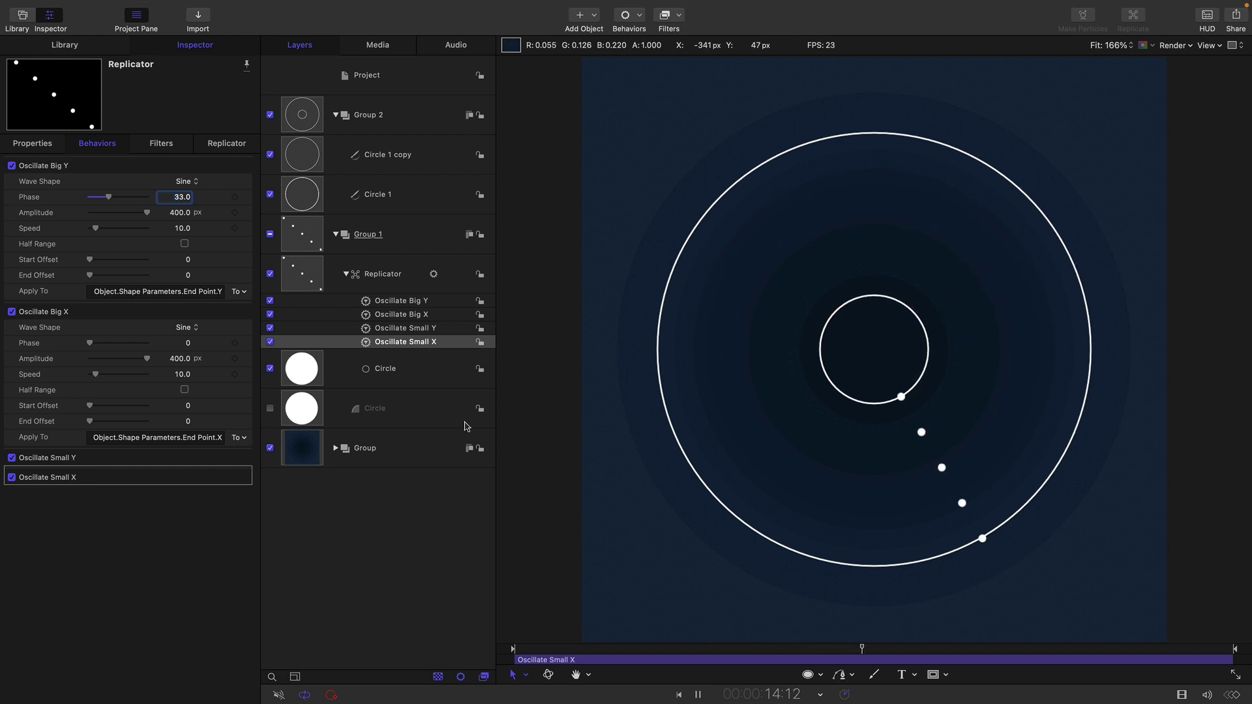
- Collapse the Big Y and Big X oscillation sections and expand Small Y
mouse_move(228, 460)
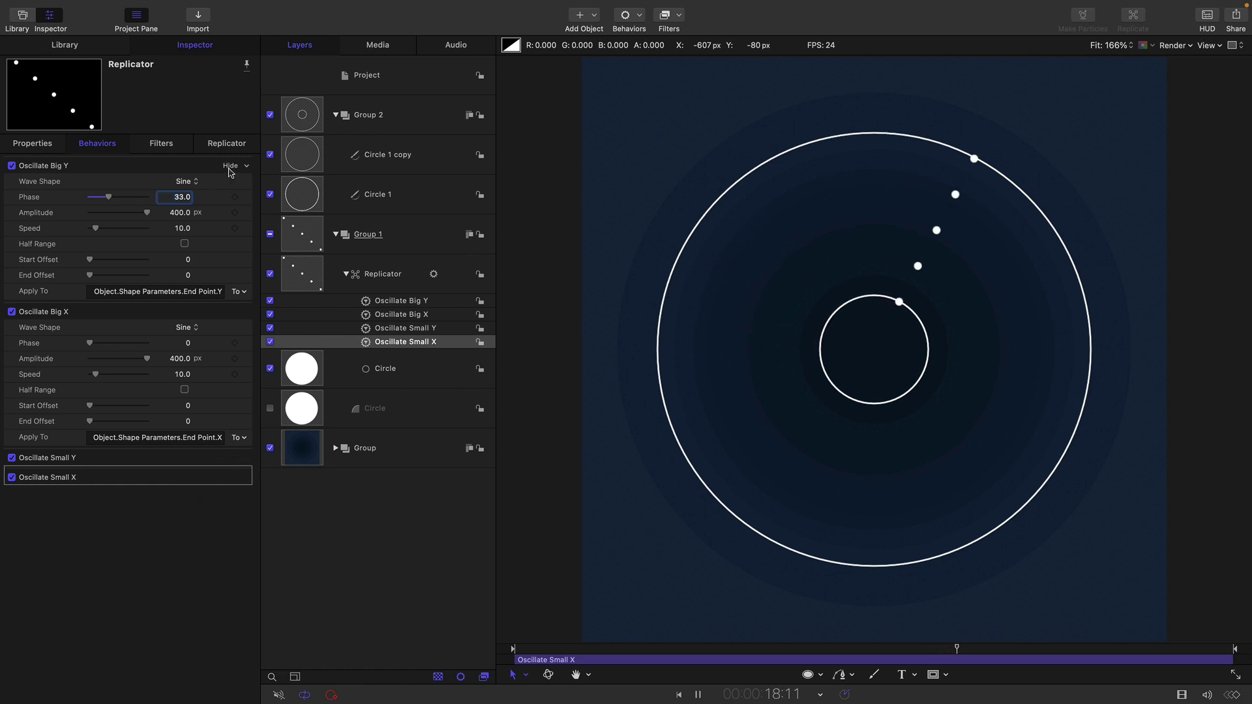
left_click(229, 167)
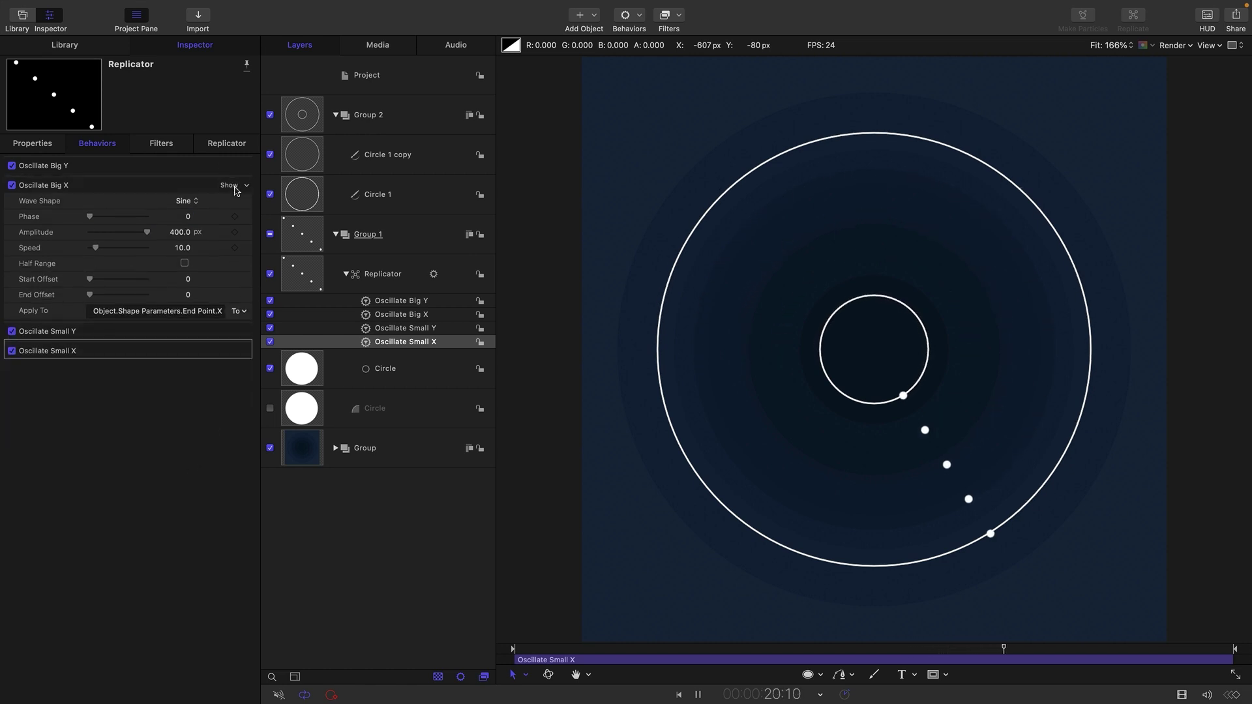
left_click(229, 185)
left_click(229, 204)
mouse_move(229, 352)
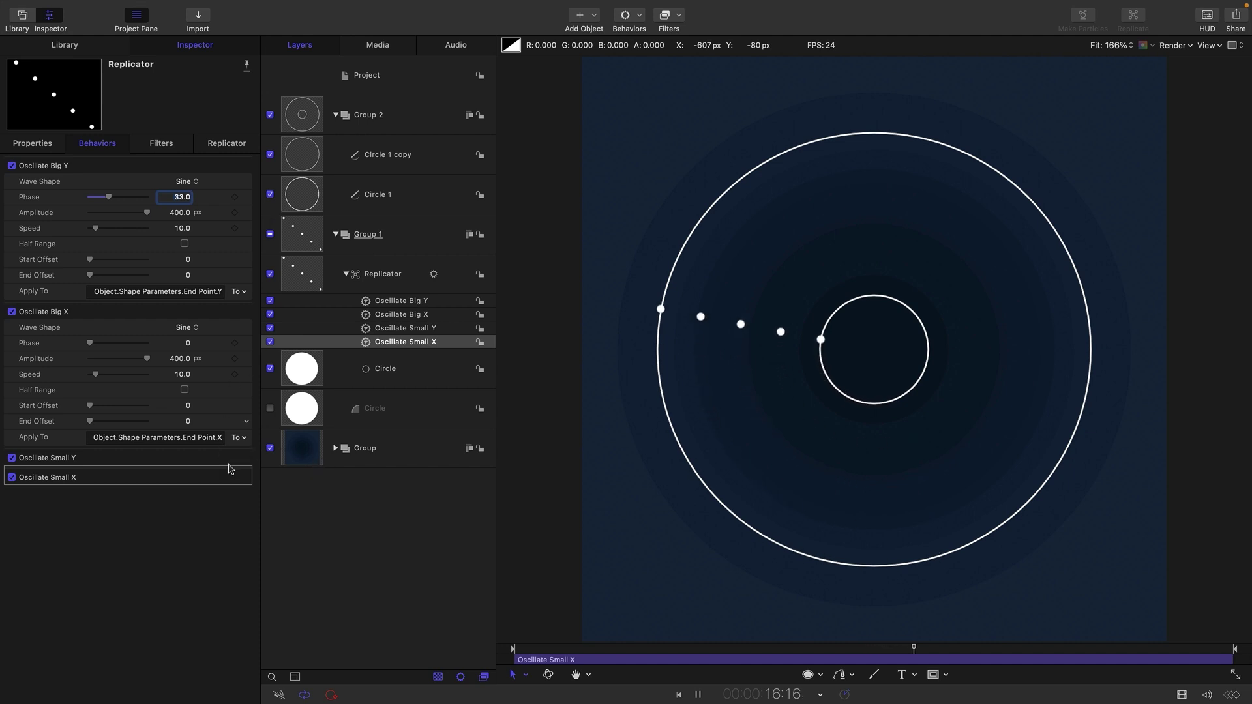
- Collapse the Big Y and Big X sections and expand Small Y and Small X
mouse_move(232, 459)
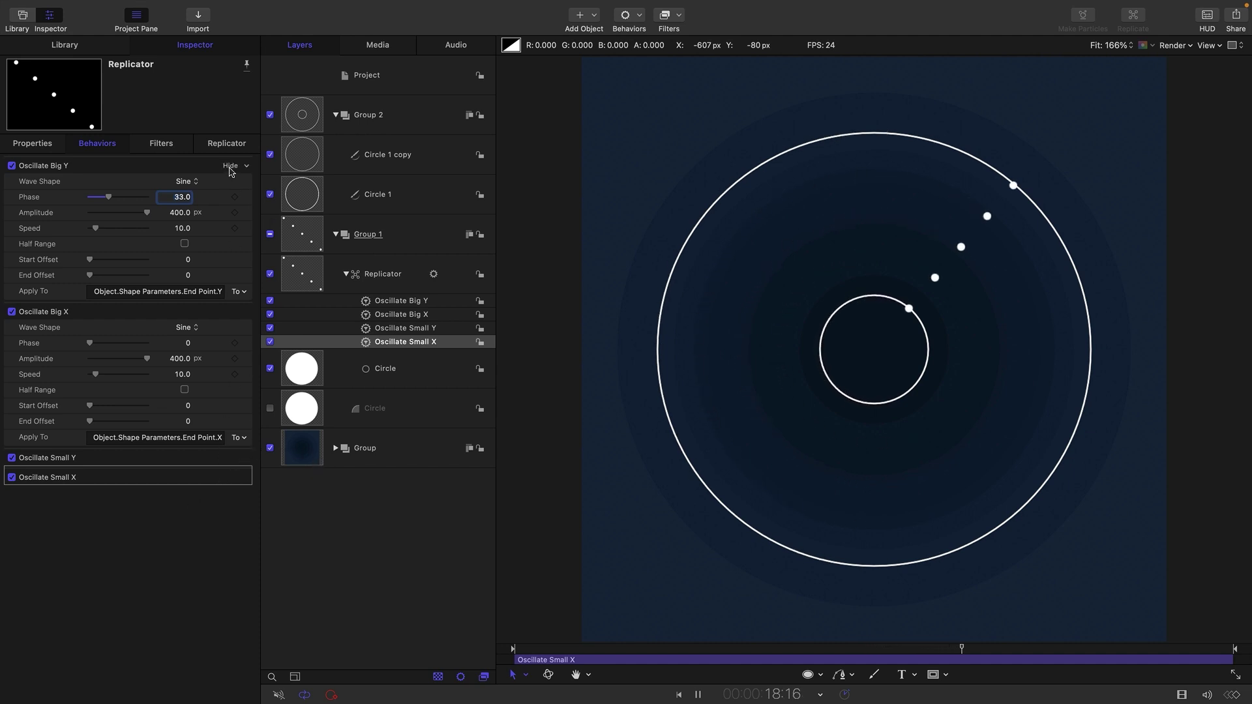
left_click(230, 166)
left_click(231, 185)
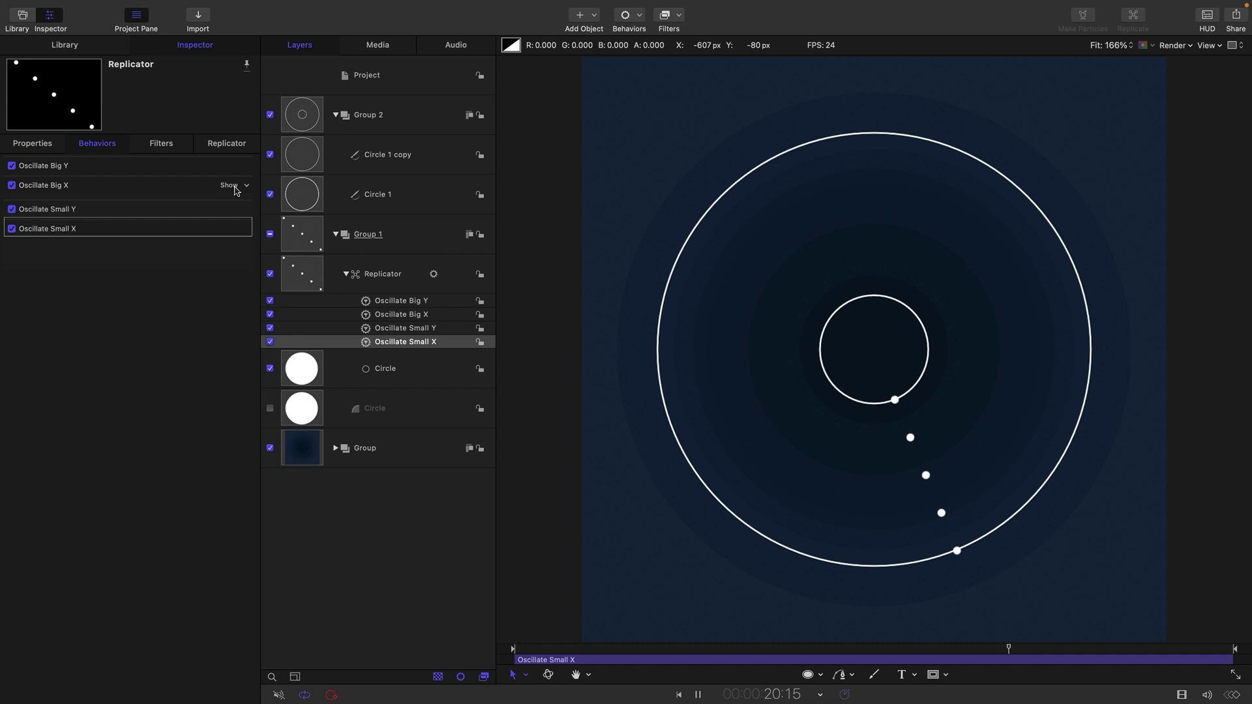
left_click(228, 205)
left_click(230, 349)
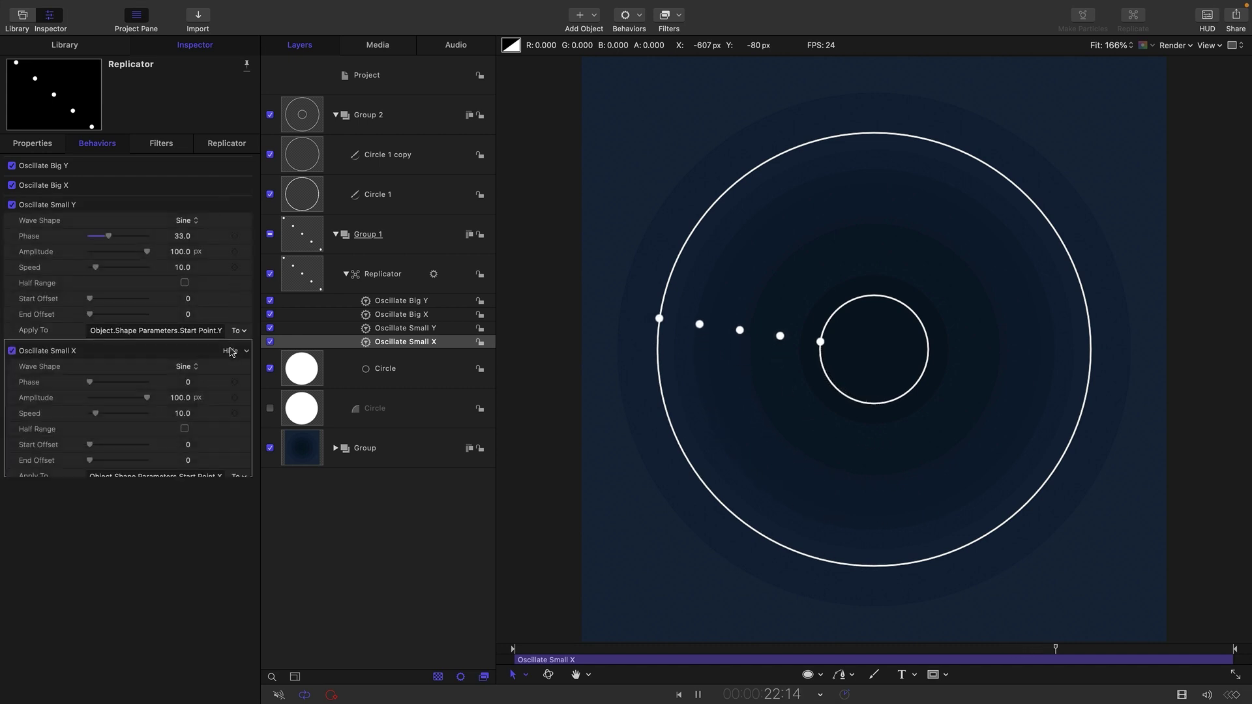
- Set the Oscillate Small Y and Small X speeds to 30
left_click(182, 268)
type("30")
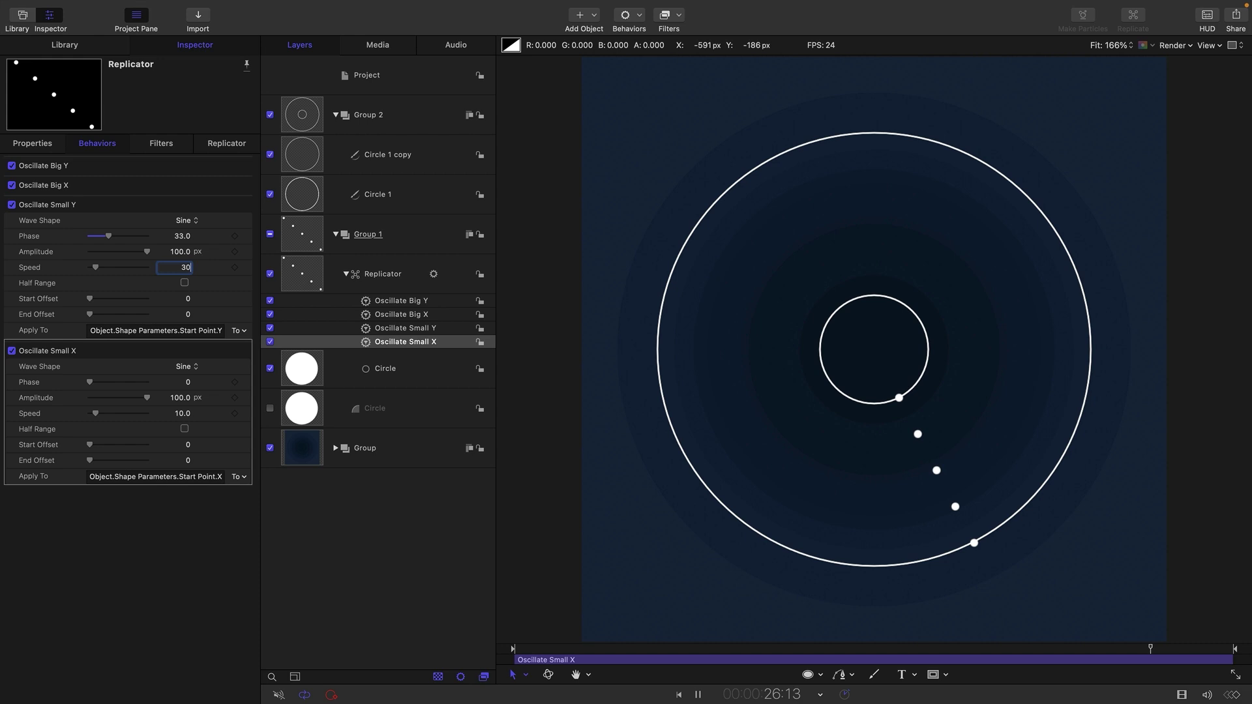
key("Tab")
left_click(180, 413)
type("30")
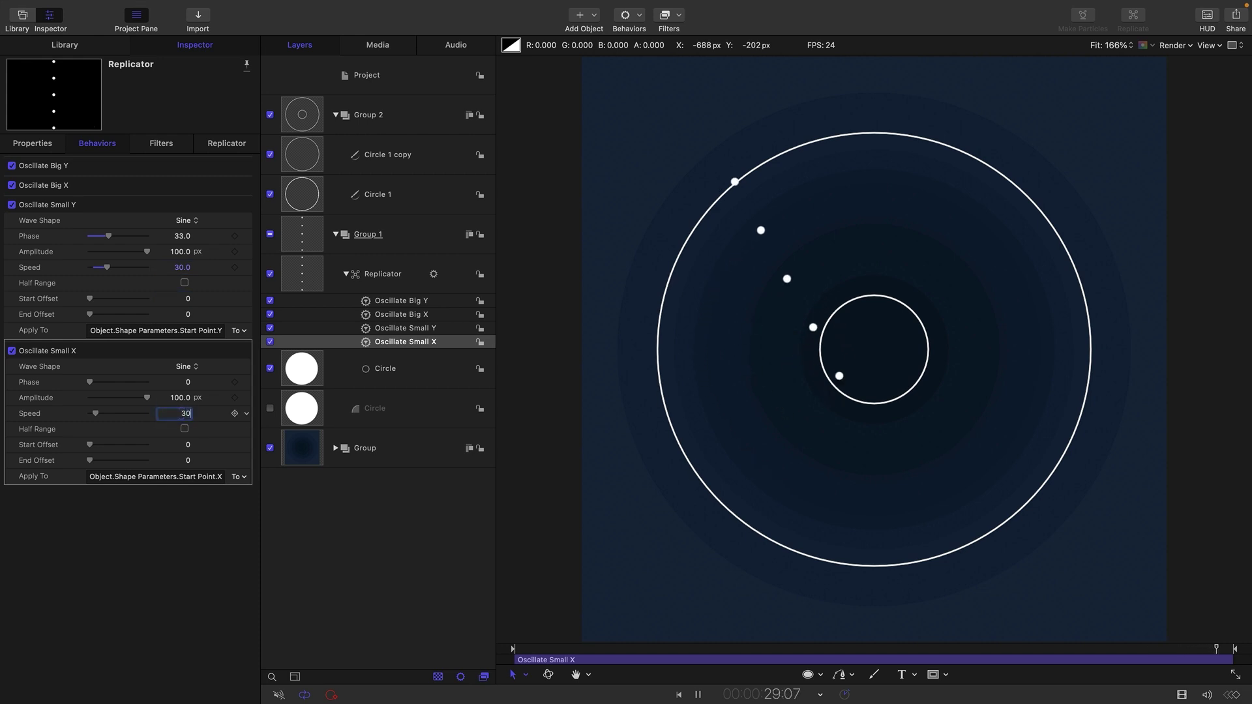
key("Return")
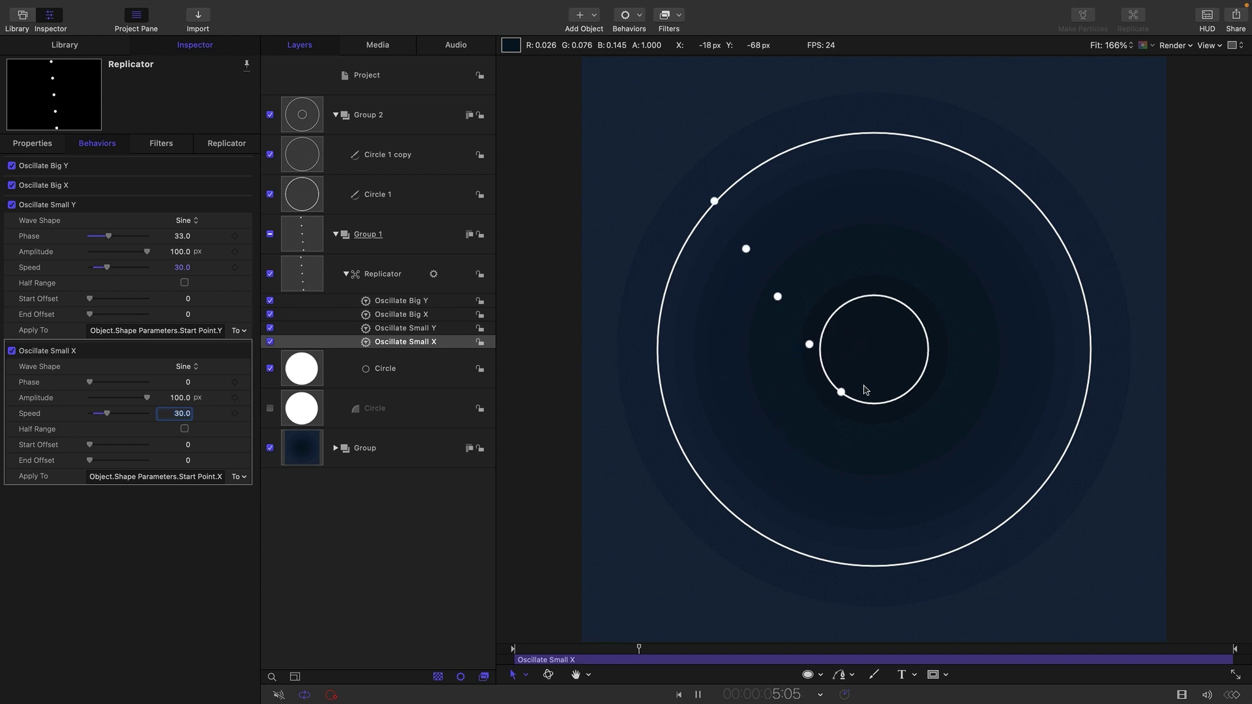
- Set the replicator Points to 100, stop playback and select the BG group
left_click(231, 148)
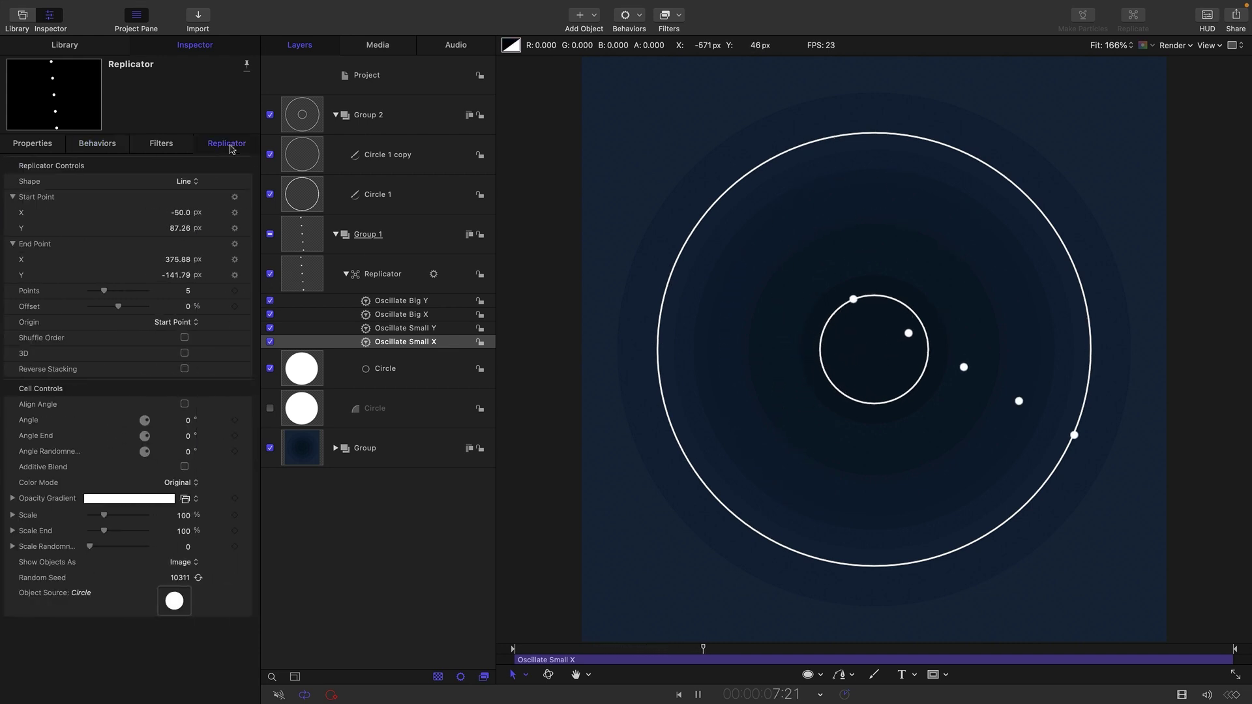
left_click(189, 292)
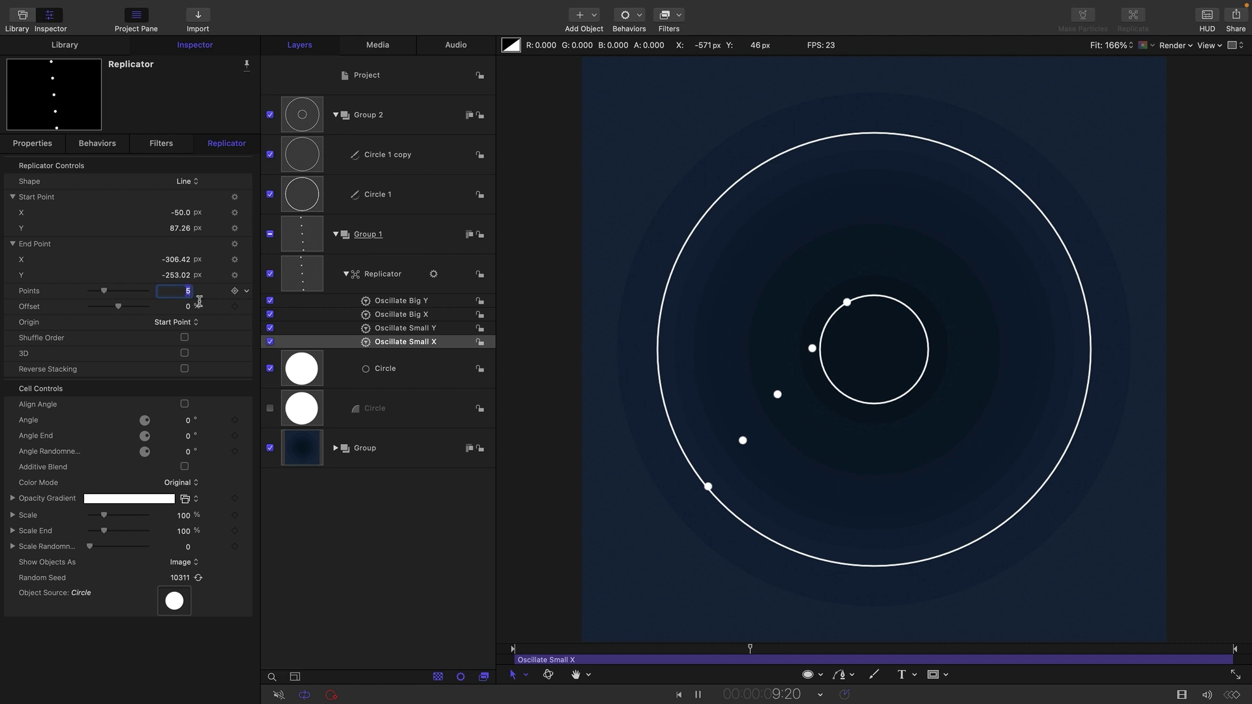
type("1")
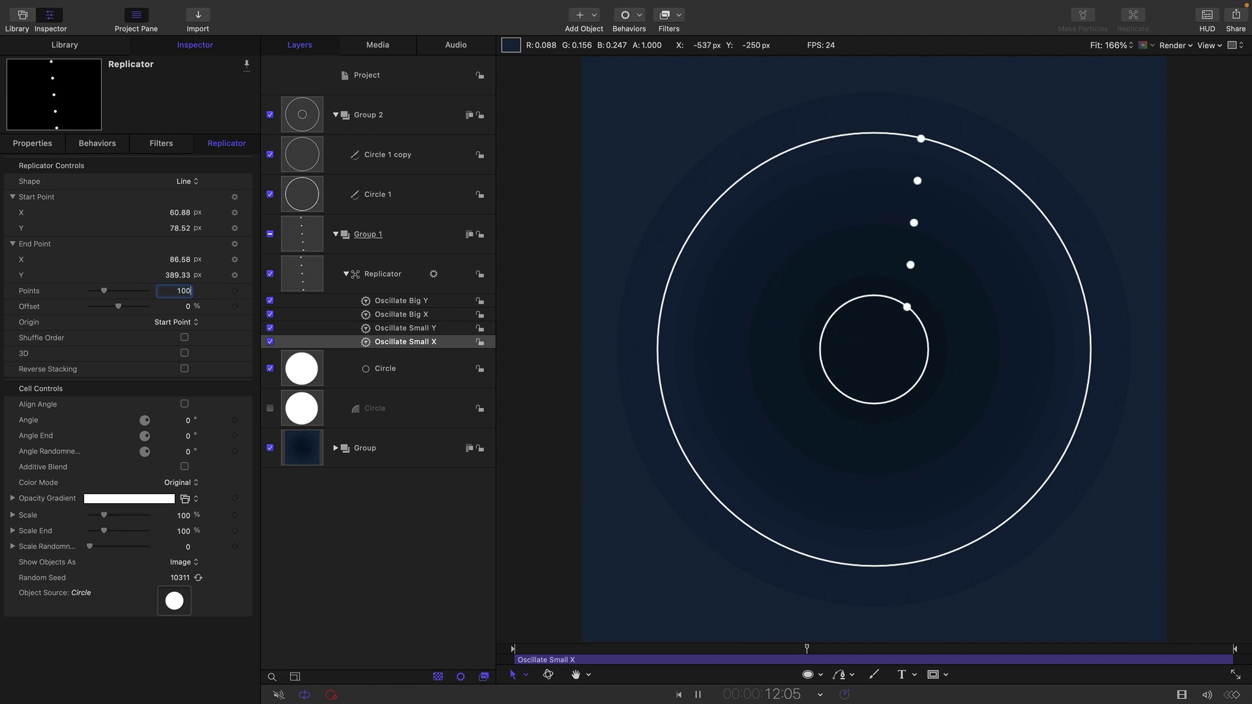
type("00")
key("Return")
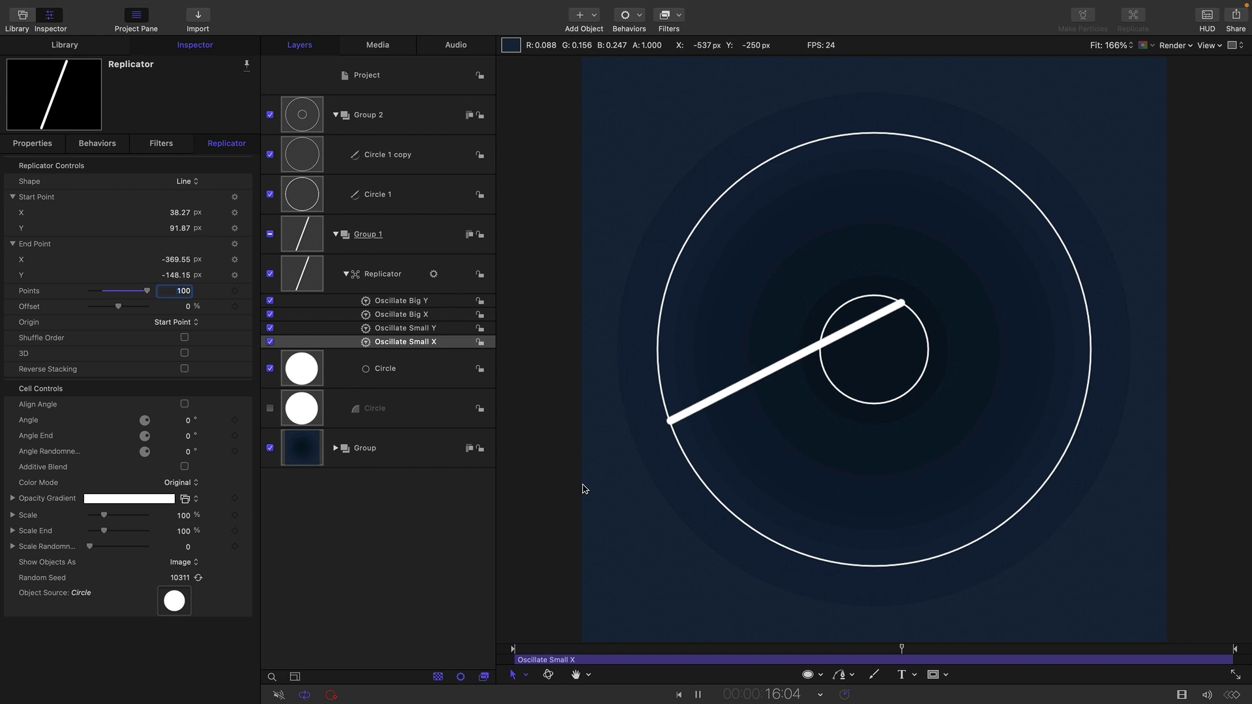
key("space")
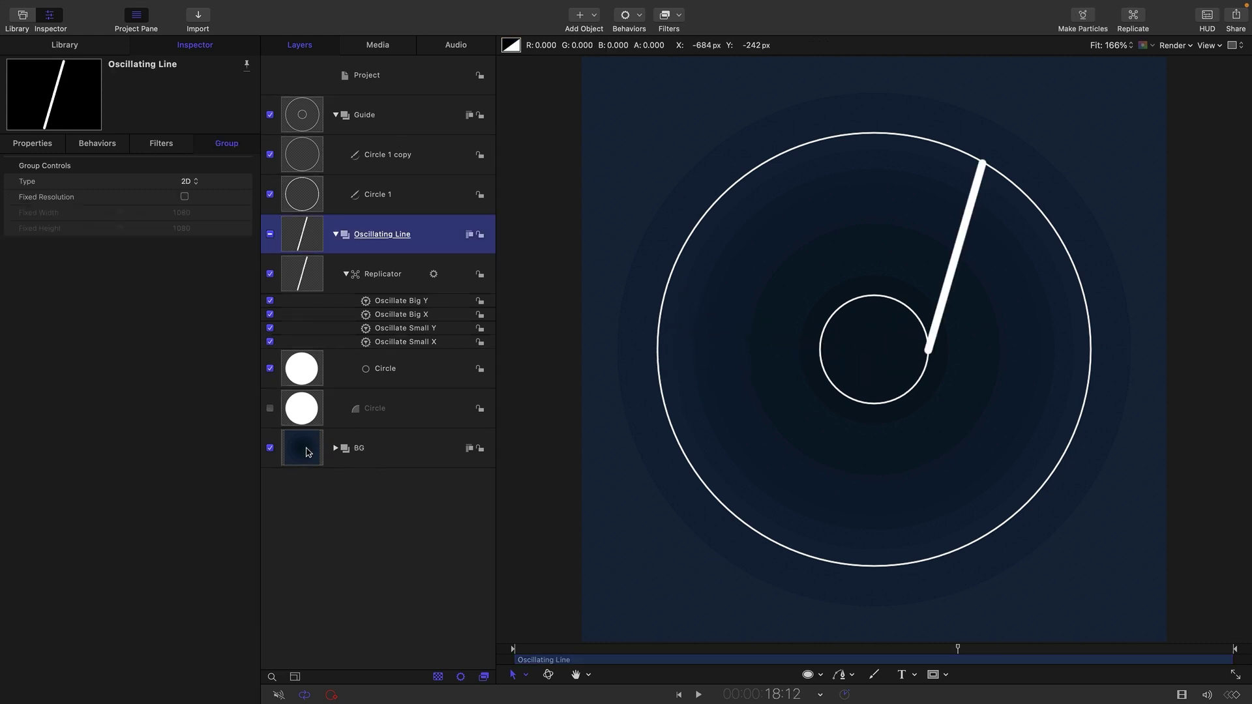
left_click(307, 452)
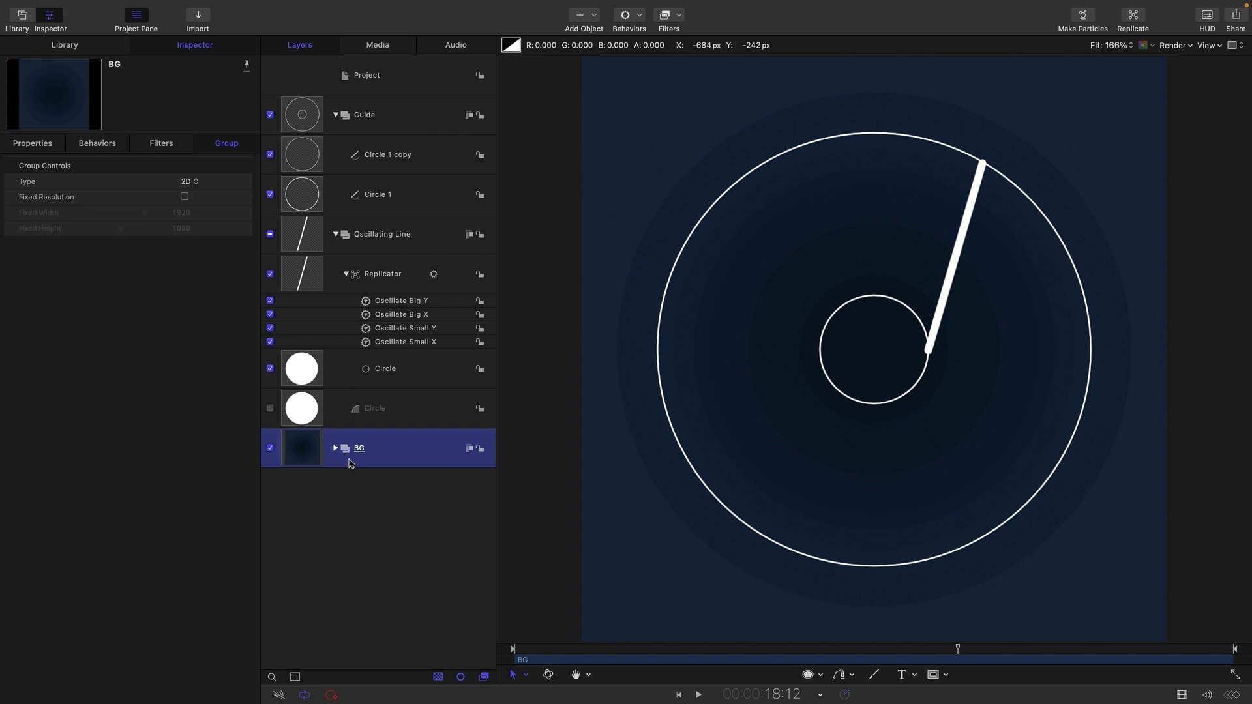
- Hide the Guide group and give the Oscillating Line group a fixed resolution
left_click(336, 234)
left_click(336, 116)
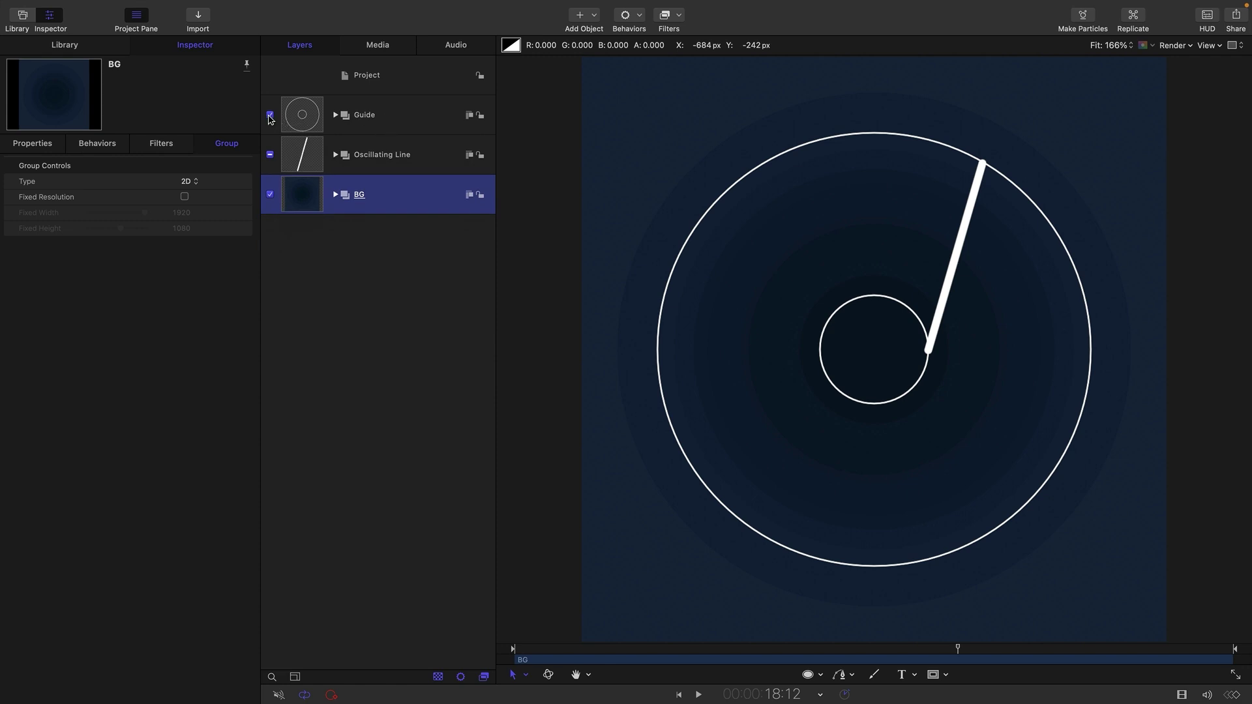
left_click(270, 115)
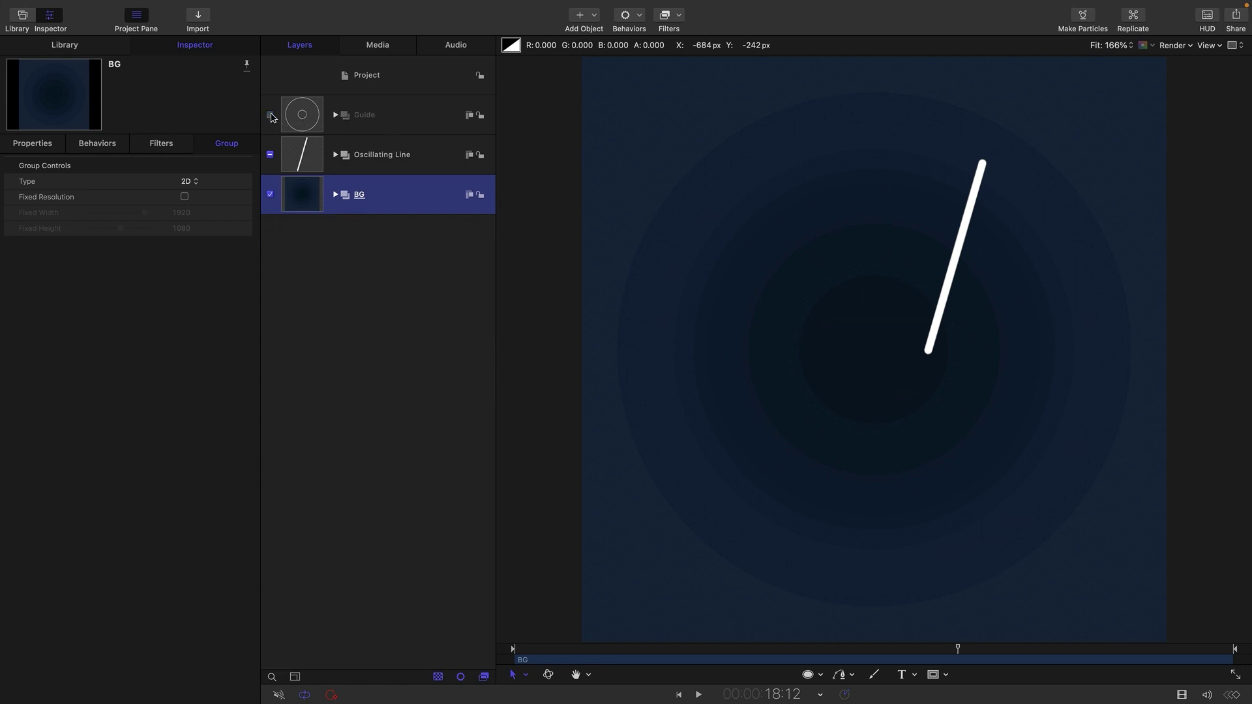
left_click(304, 154)
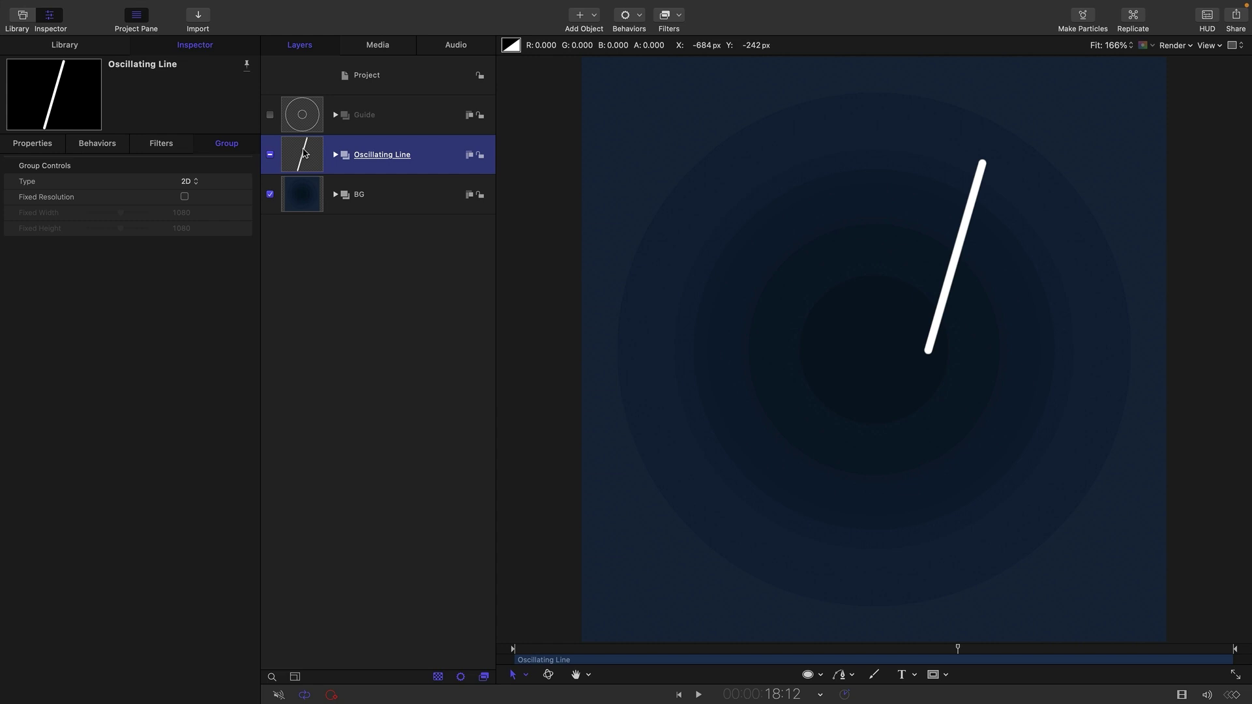
left_click(185, 197)
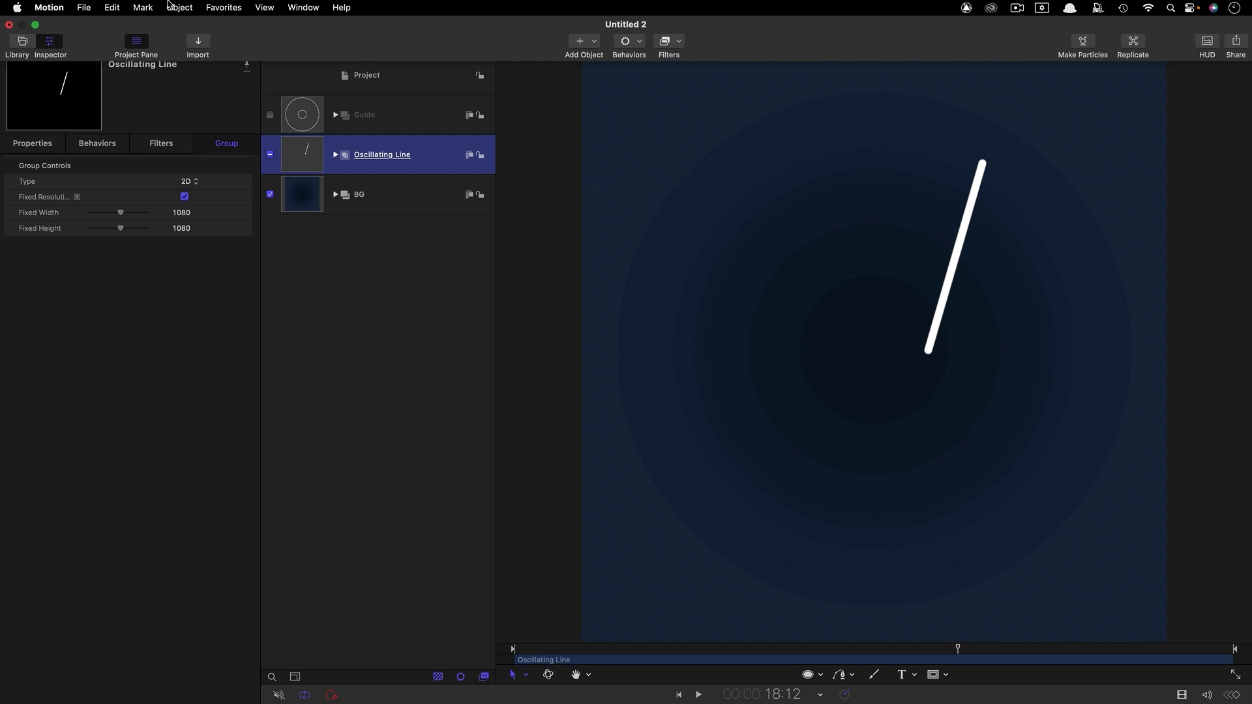
- Make a Clone Layer of the Oscillating Line group
left_click(176, 7)
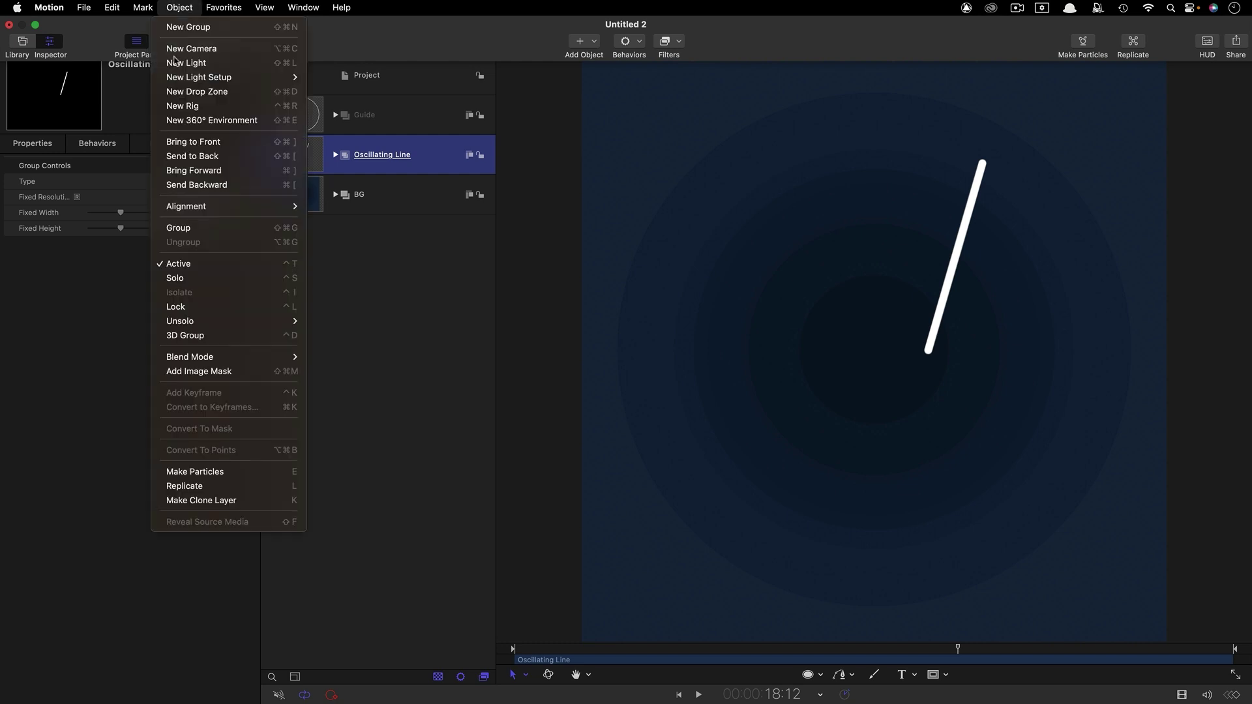
left_click(203, 500)
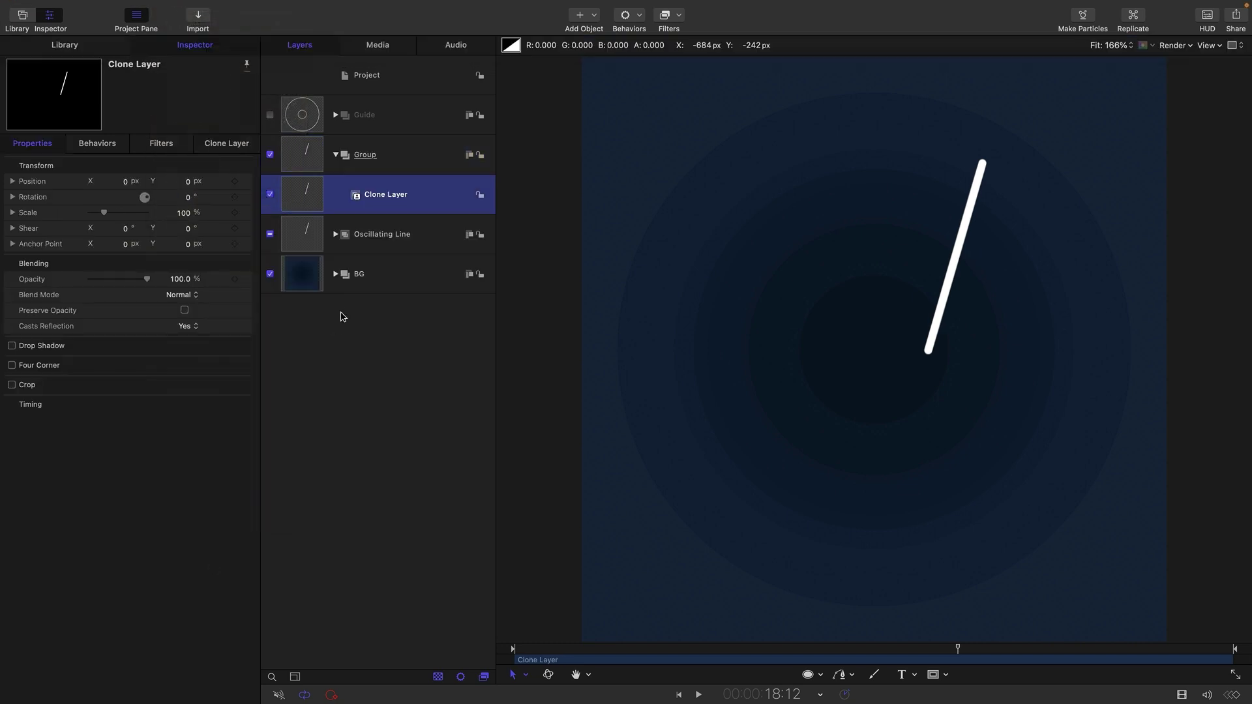
mouse_move(101, 4)
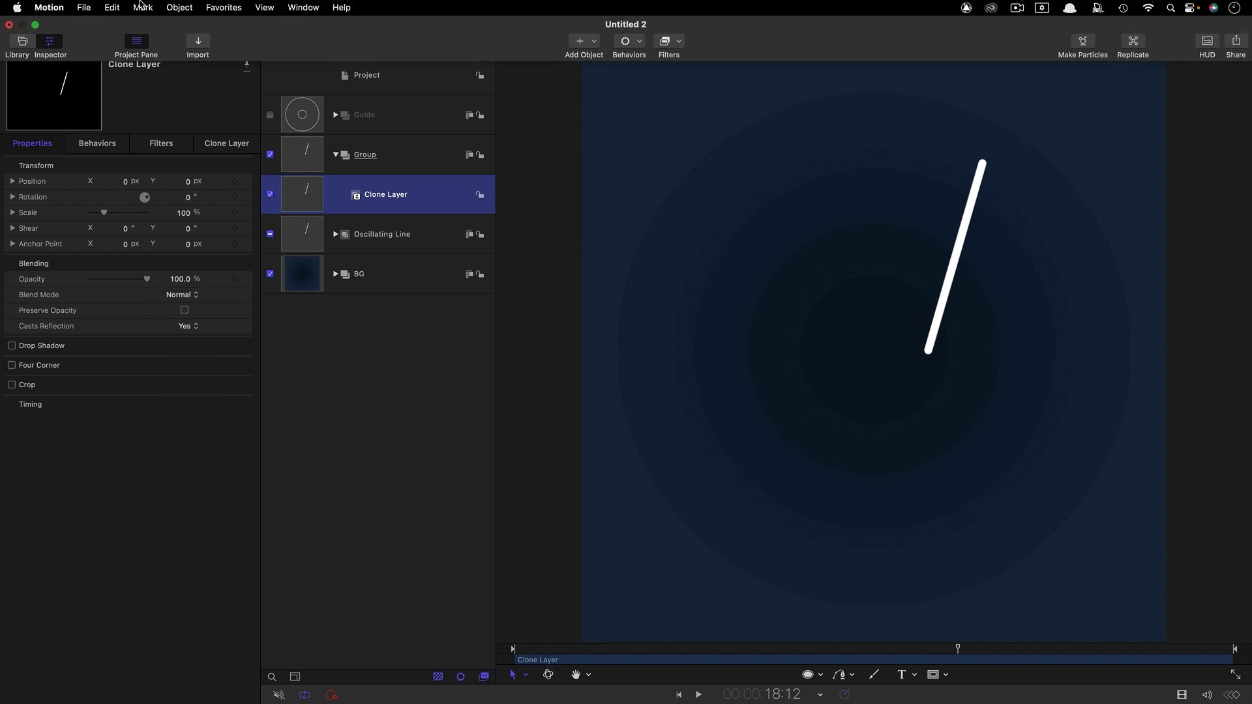
left_click(173, 7)
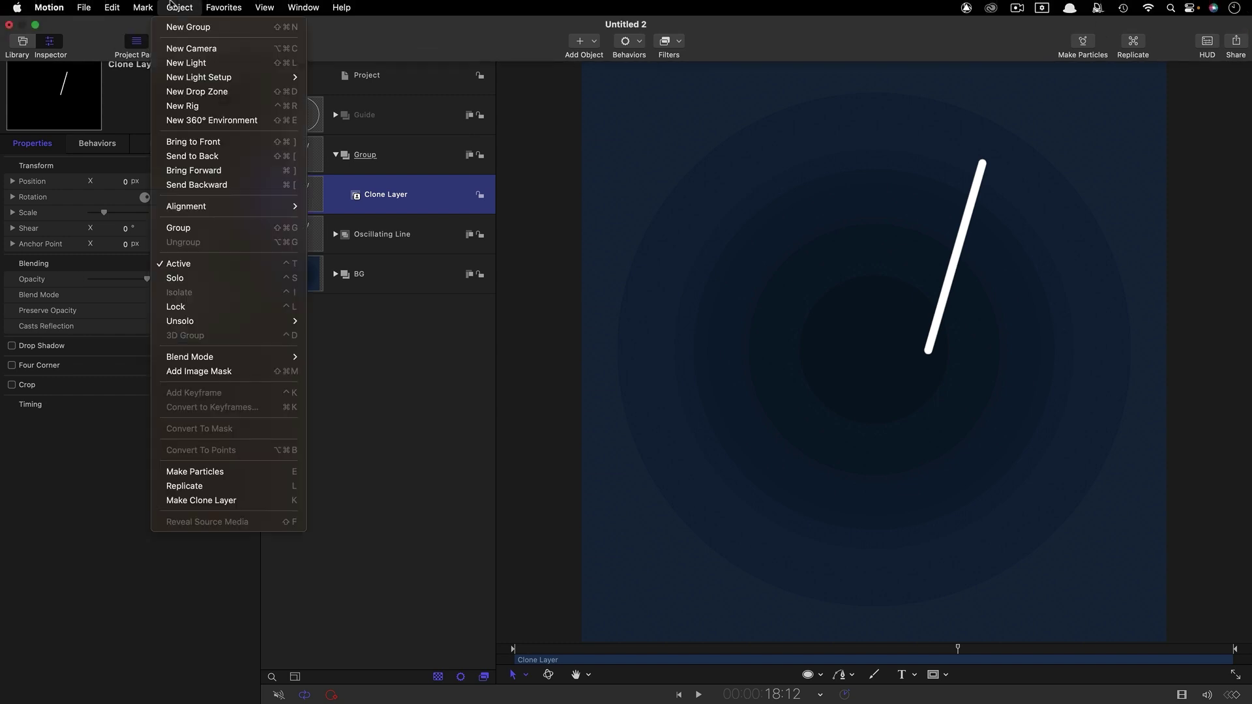
- Replicate the clone, hide the original line, and use a Line shape with Start/End X 0
left_click(229, 487)
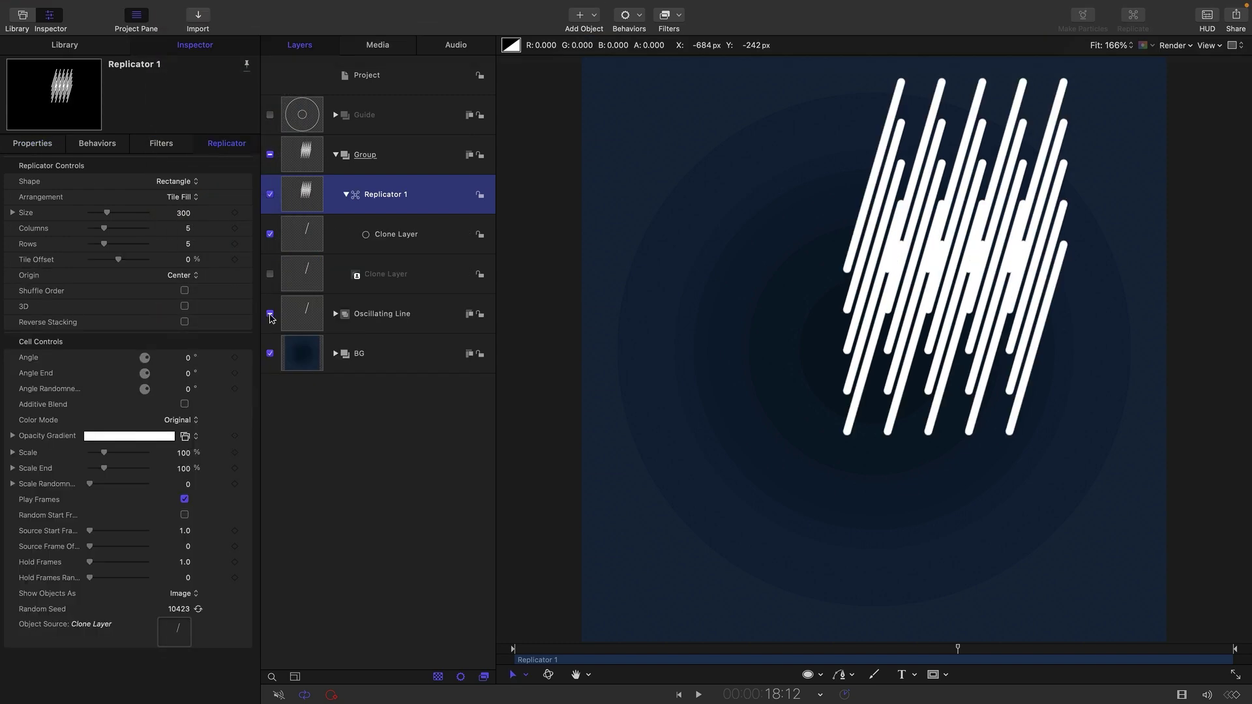
left_click(270, 315)
left_click(183, 187)
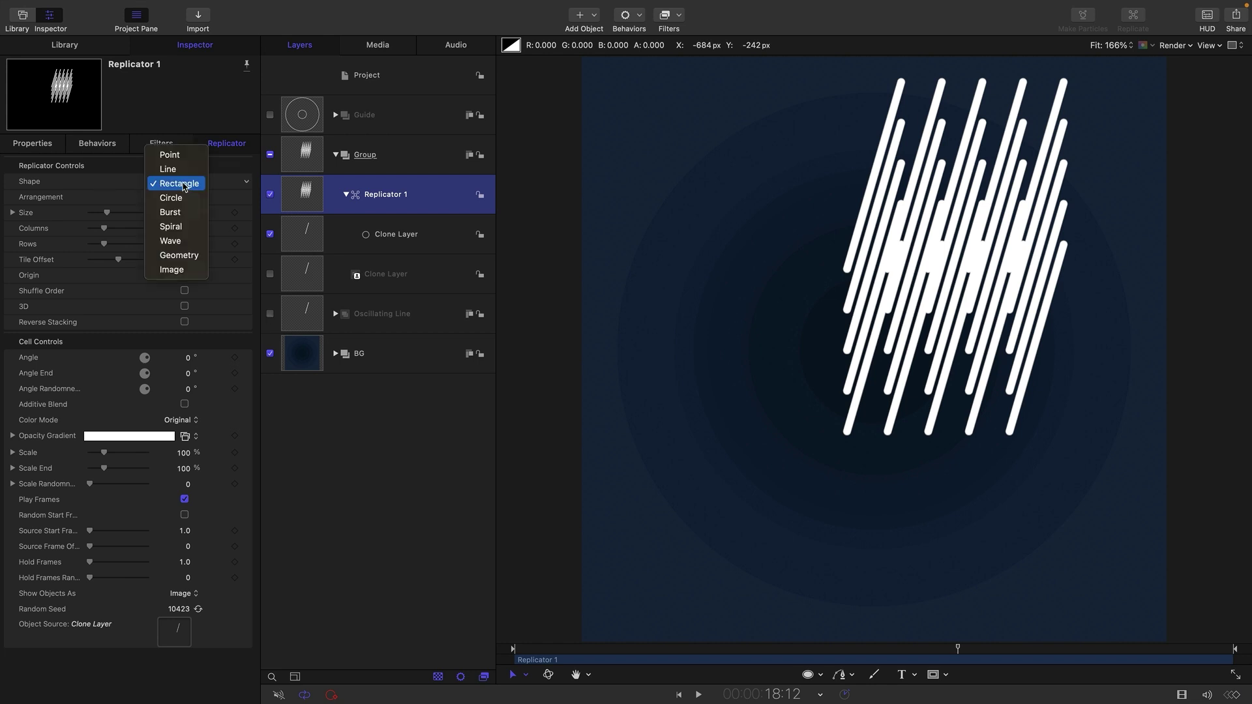
left_click(183, 170)
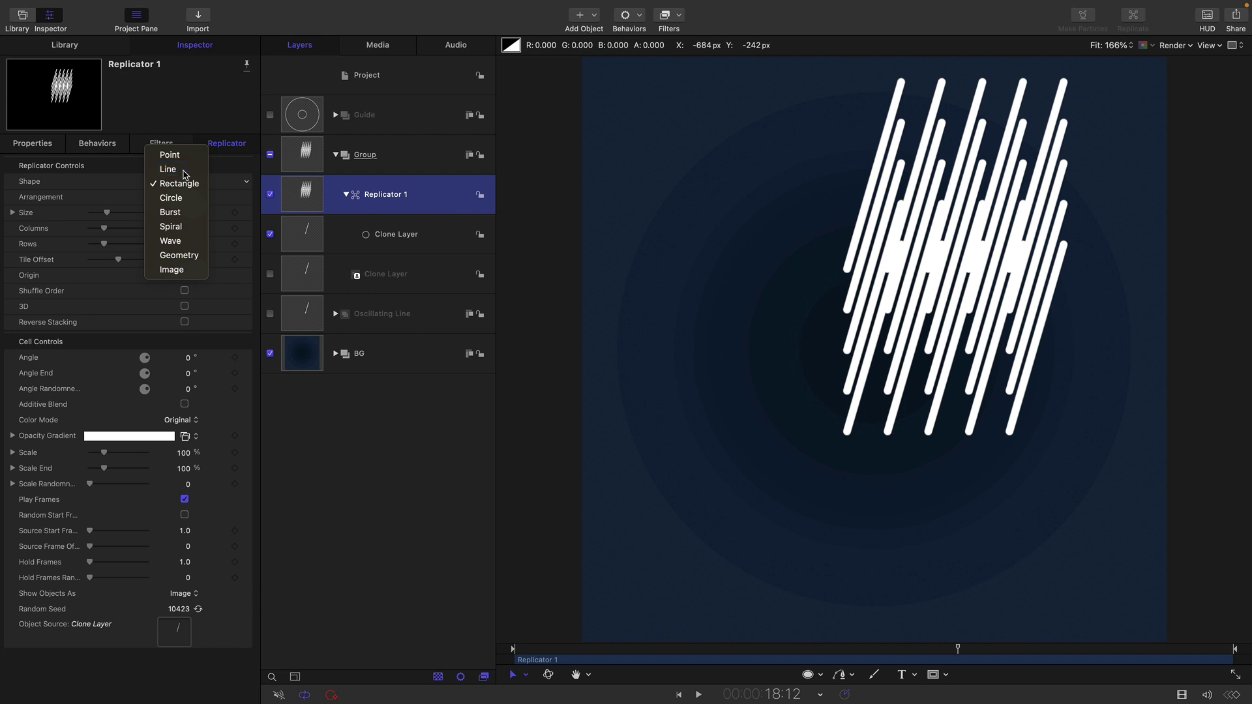
left_click(116, 197)
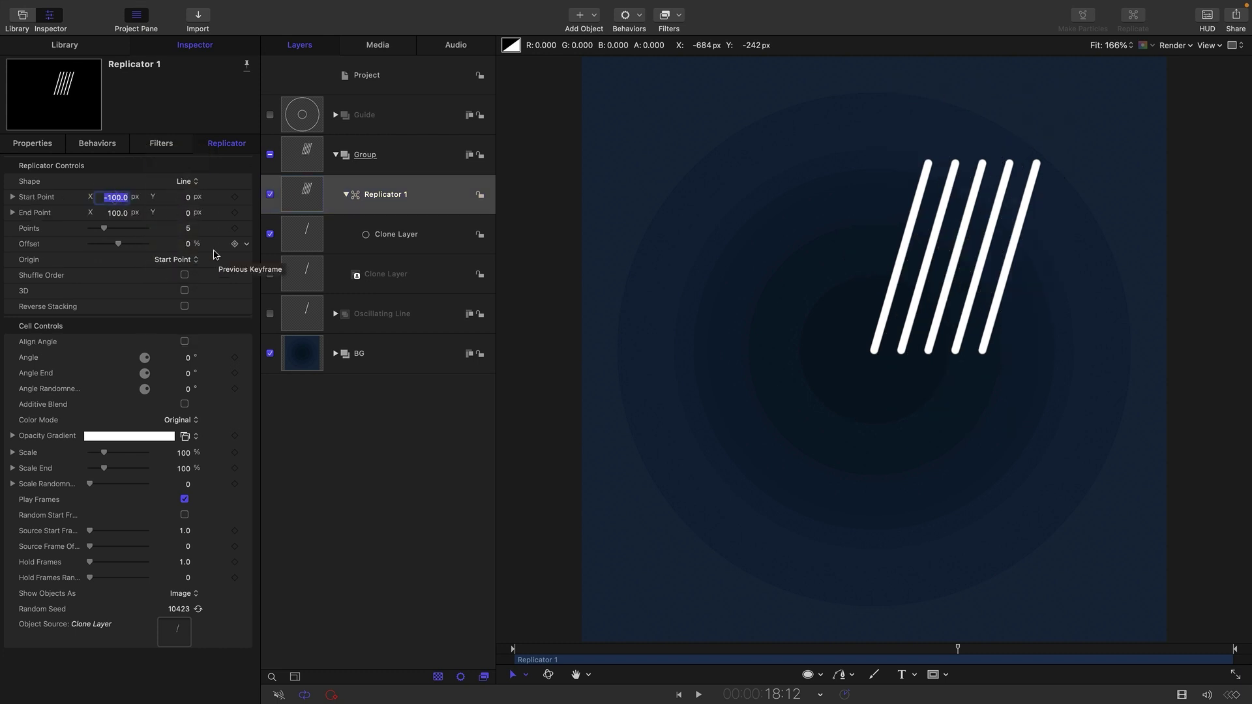
type("0")
key("Return")
left_click(118, 213)
type("0")
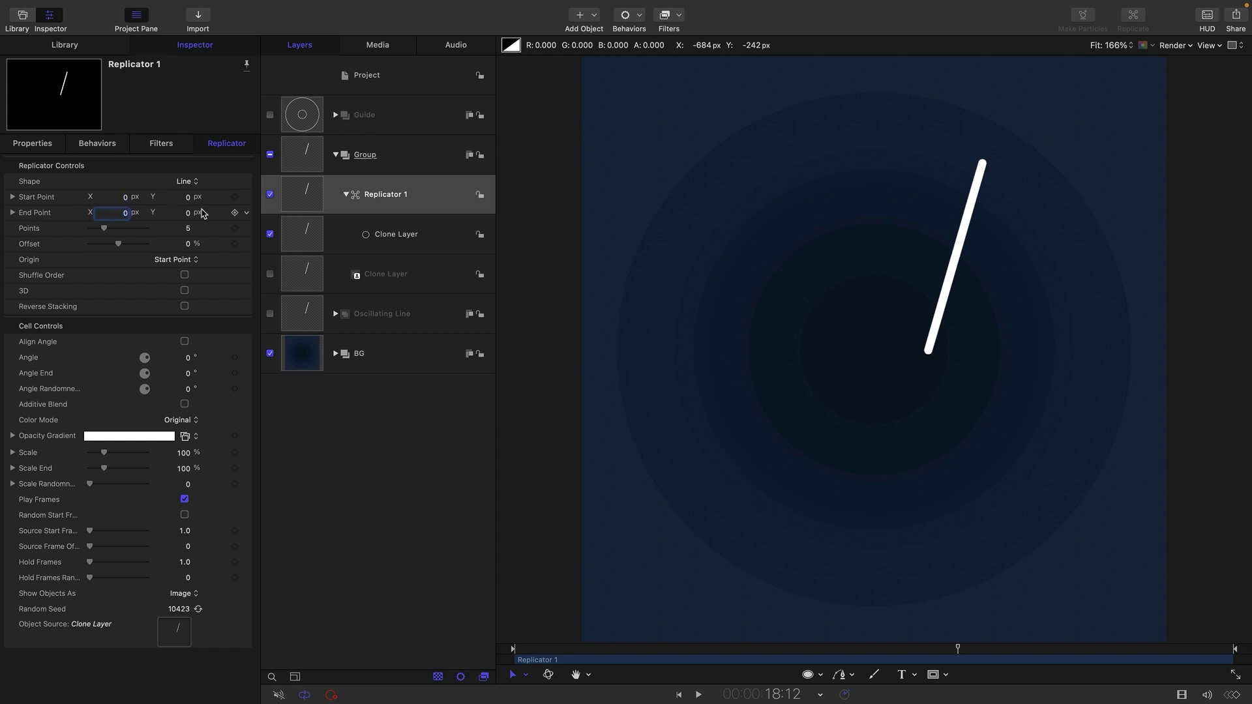
- Set the replicator to 29 points with Source Frame Offset 5 and preview the burst
left_click(188, 229)
type("29")
key("Return")
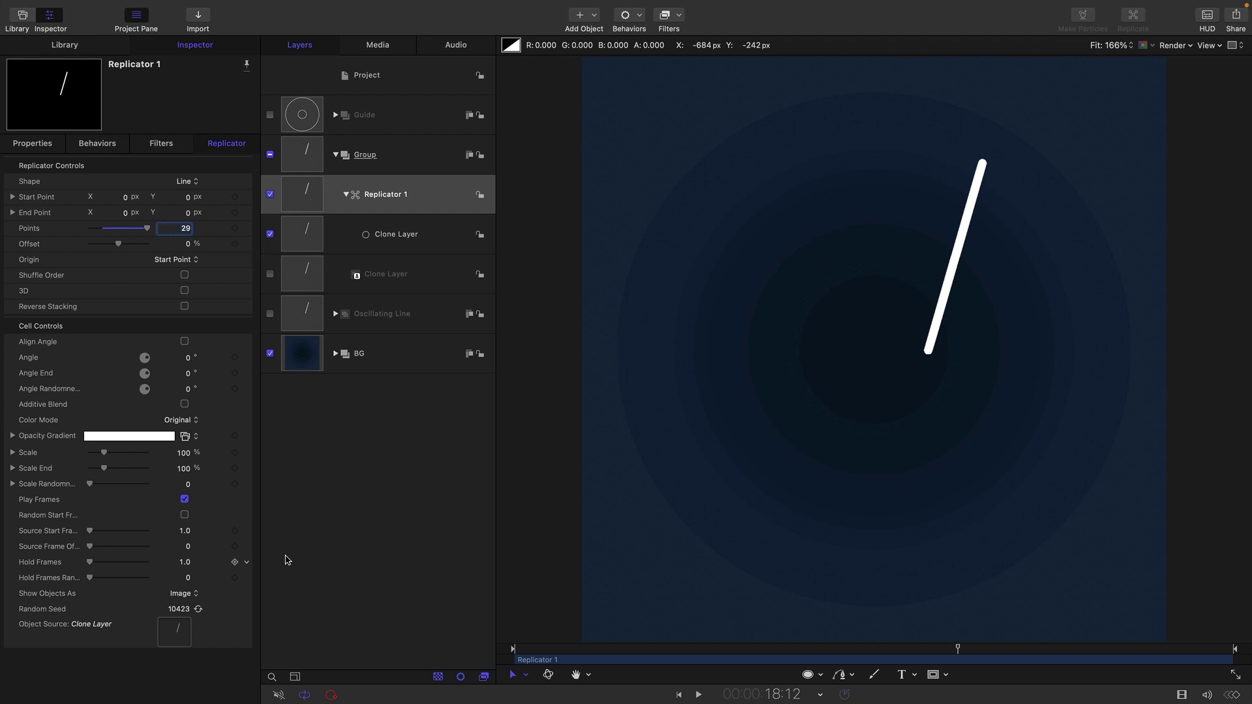
left_click(187, 546)
type("5")
key("Return")
key("space")
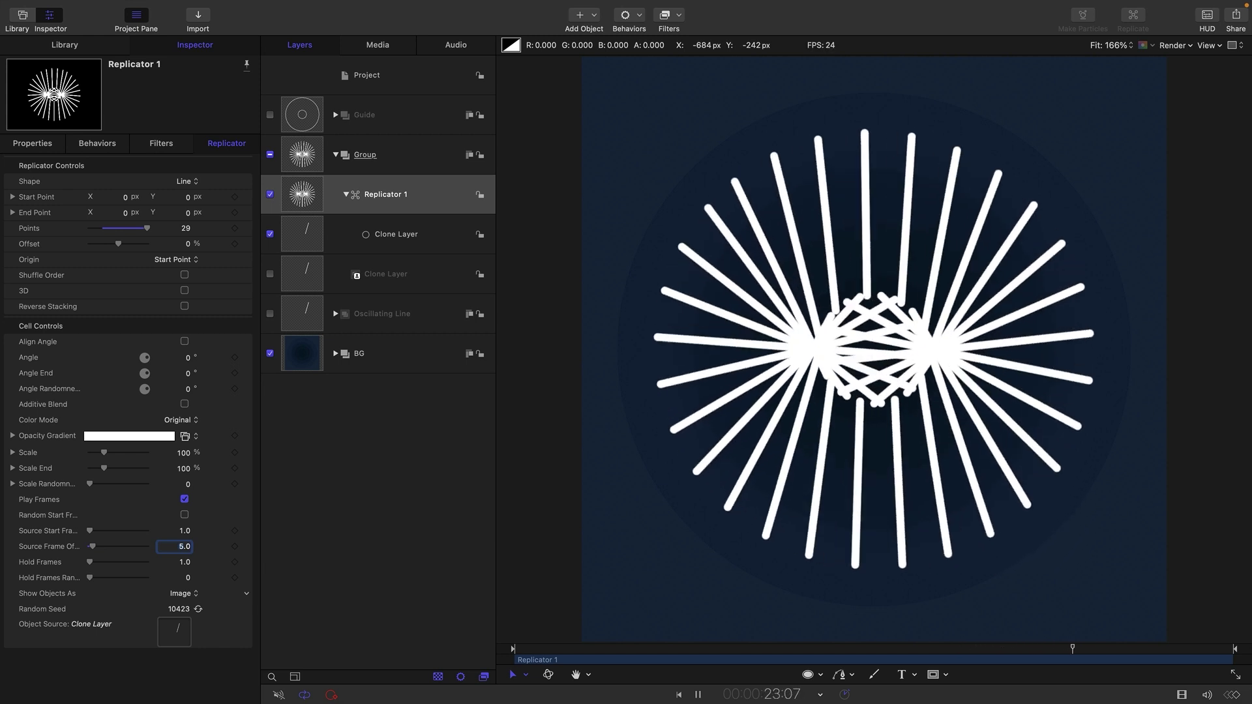
key("space")
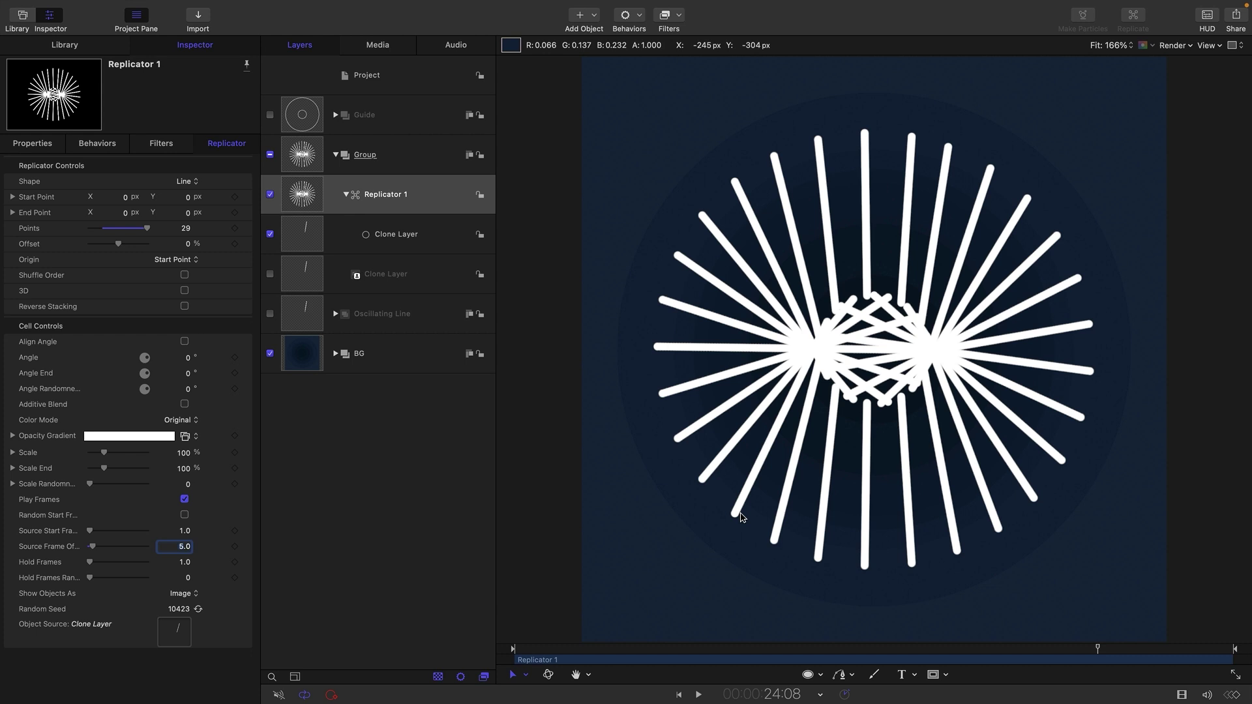
- Give the Group a fixed resolution and add a Twirl distortion filter
left_click(305, 157)
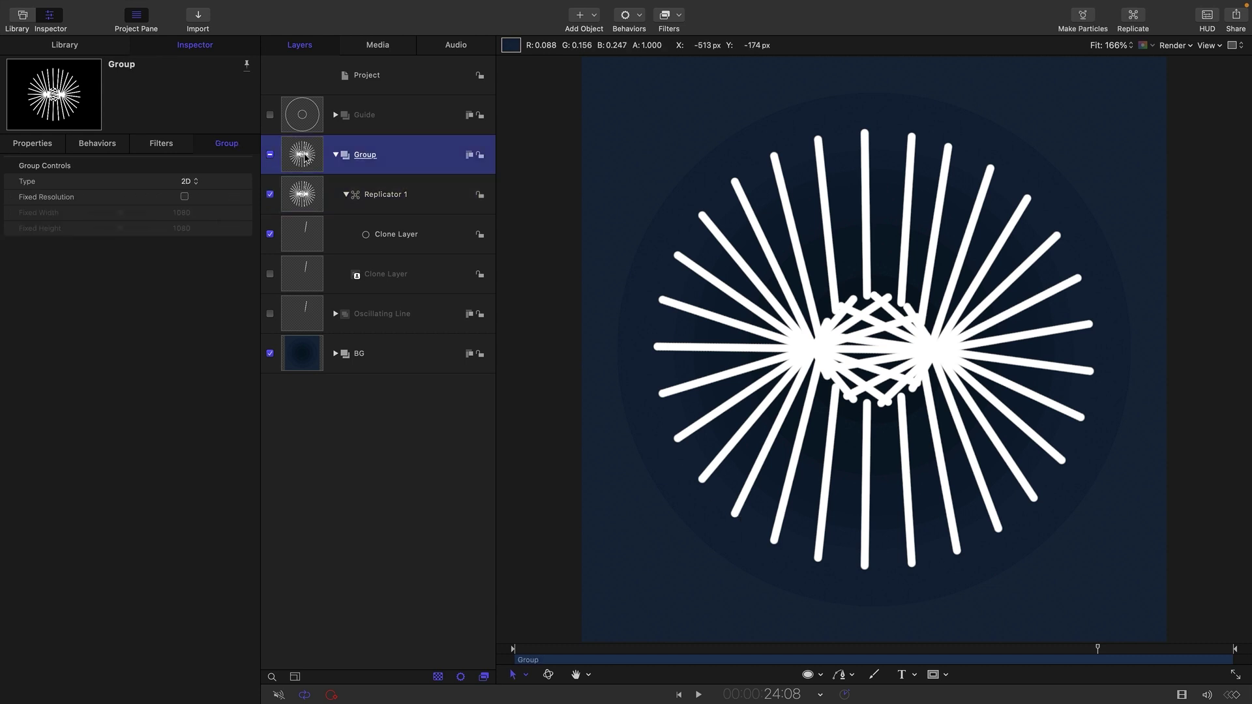
left_click(185, 197)
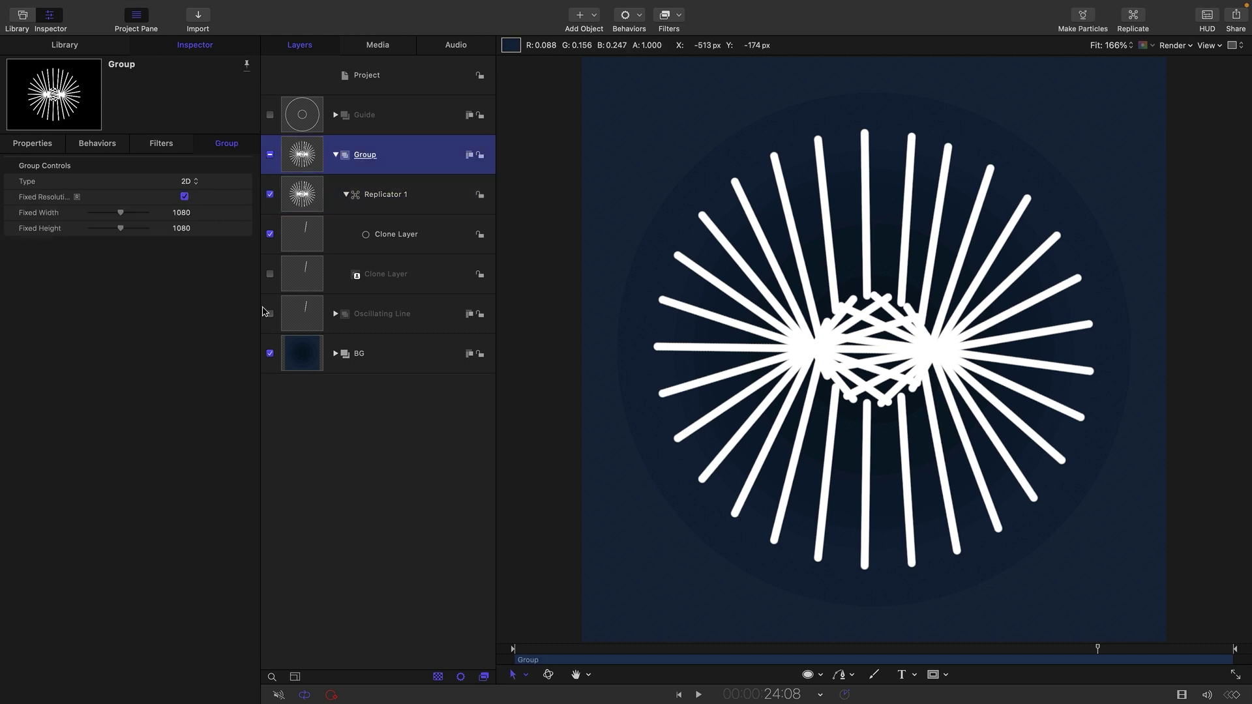
left_click(681, 42)
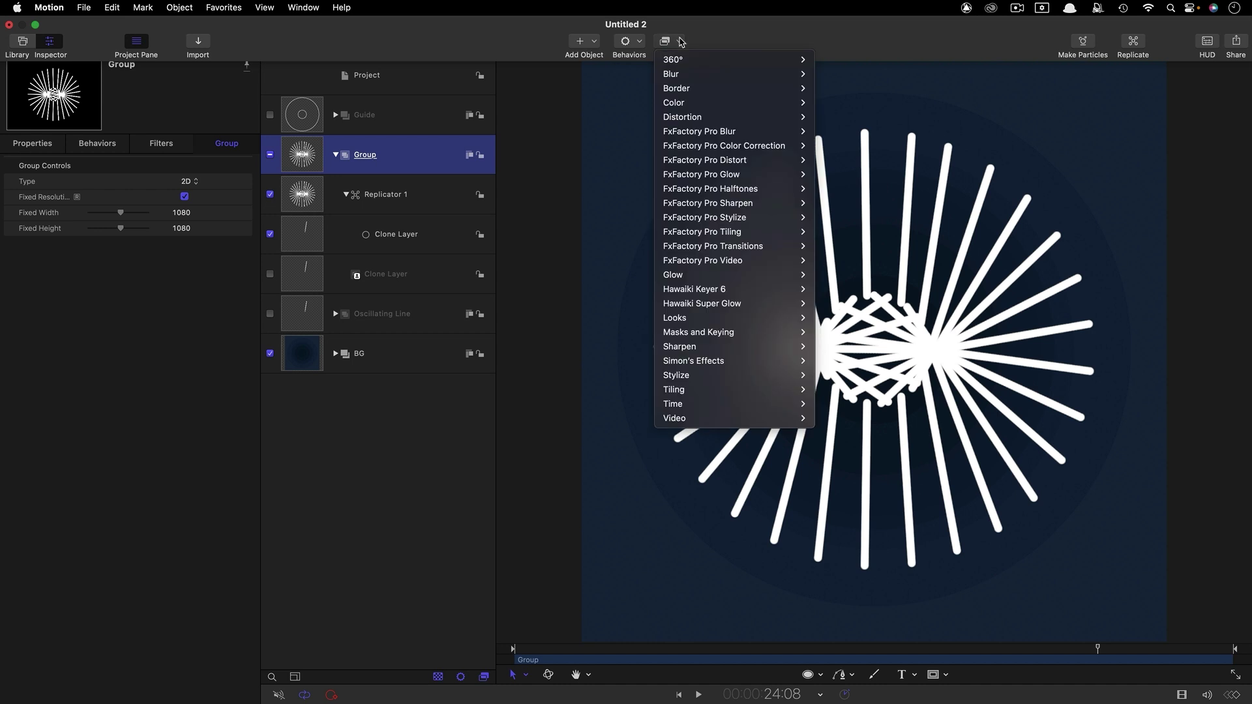
mouse_move(695, 117)
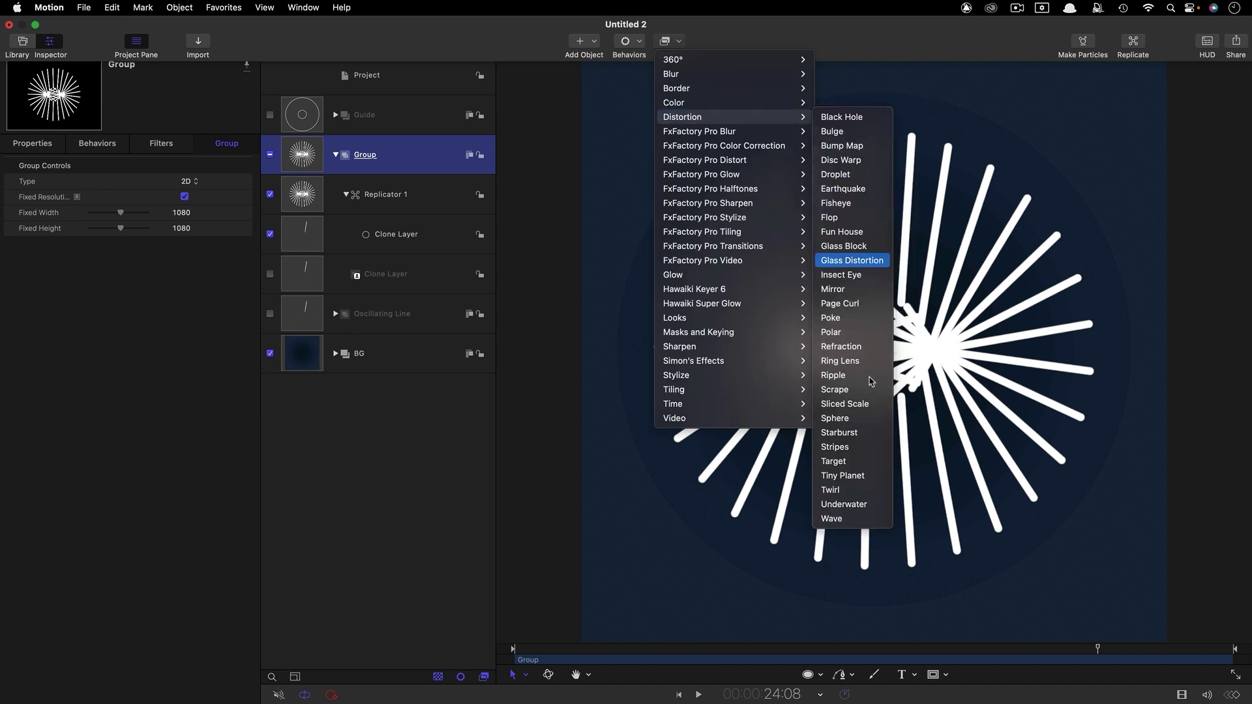
left_click(873, 491)
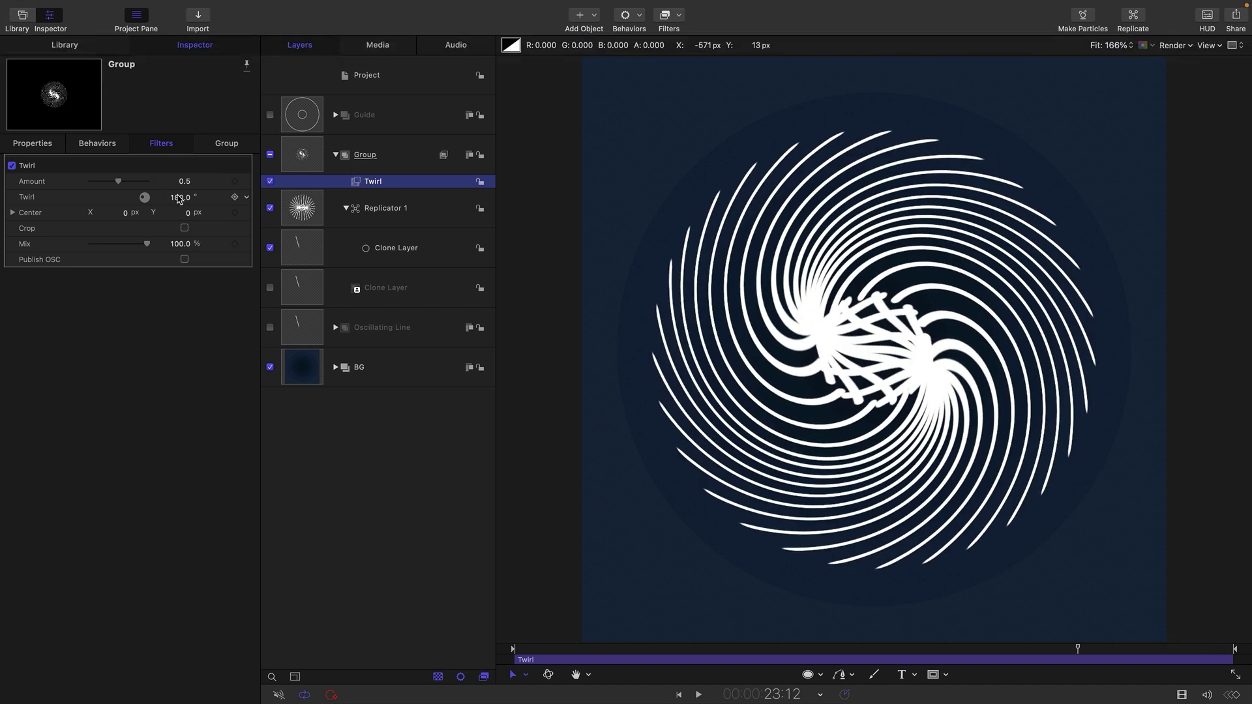
- Set the Twirl angle to -480° after trying -720°, and turn on Crop
left_click(179, 199)
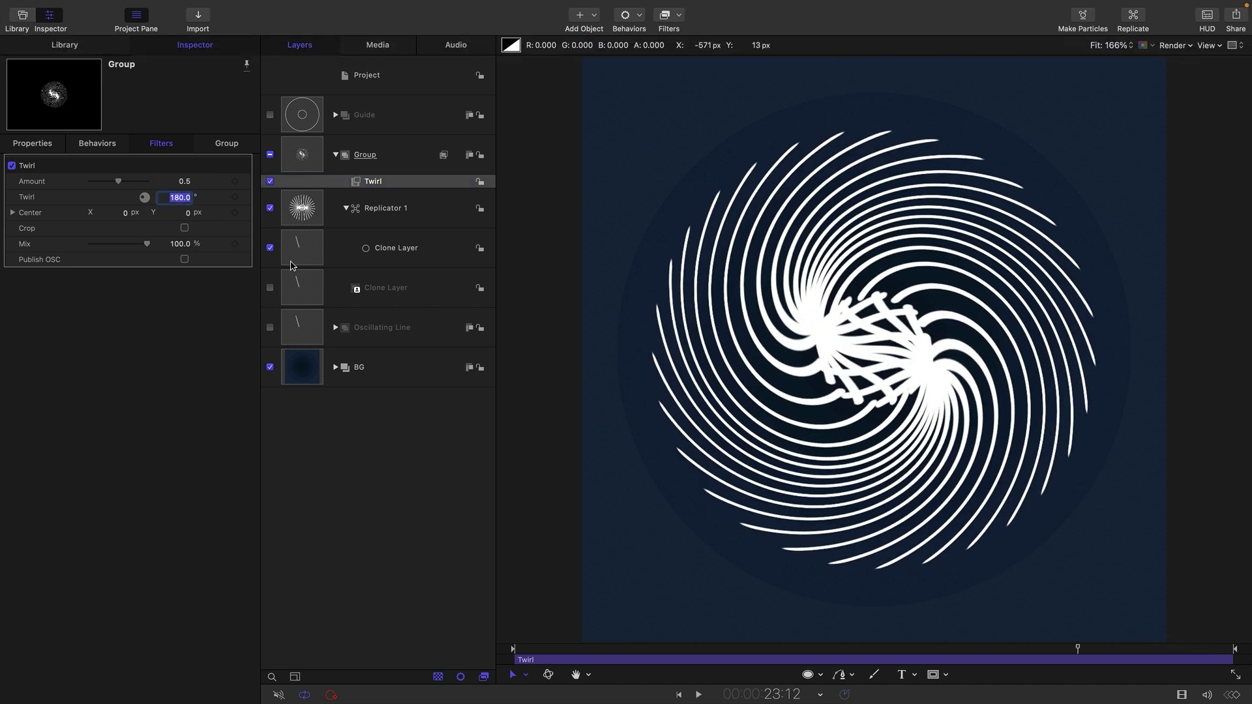
type("-480")
key("Return")
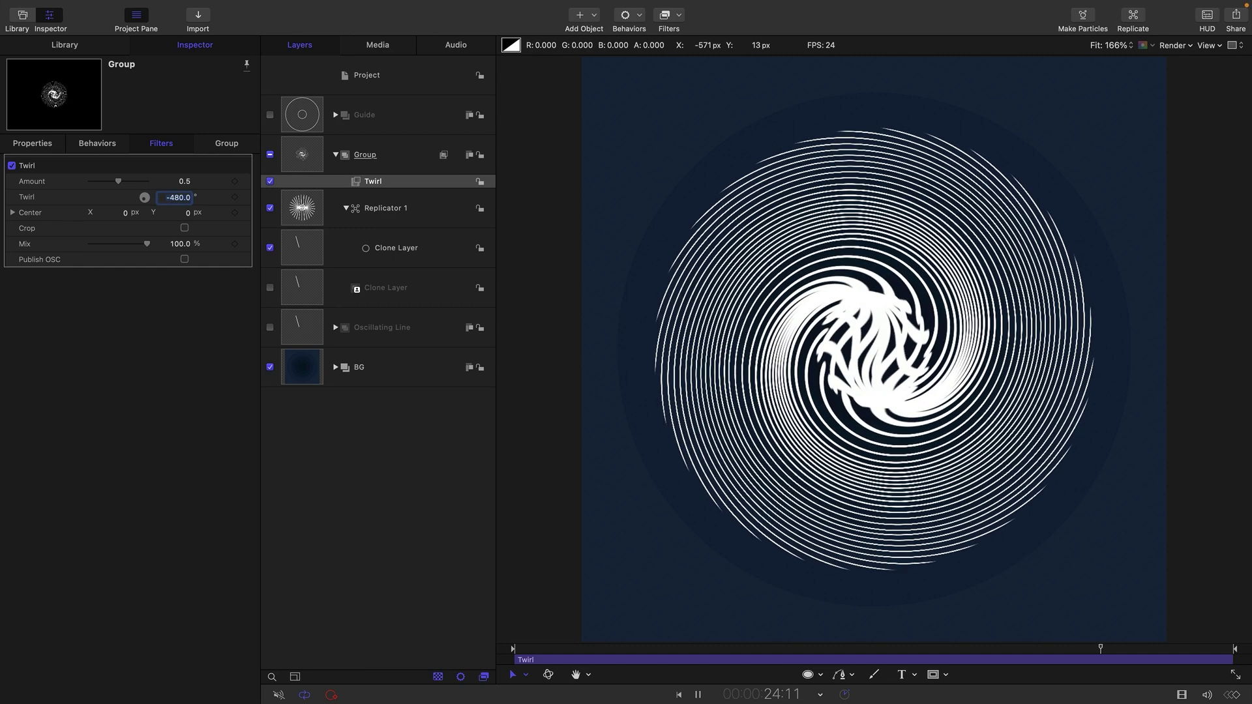
left_click(174, 198)
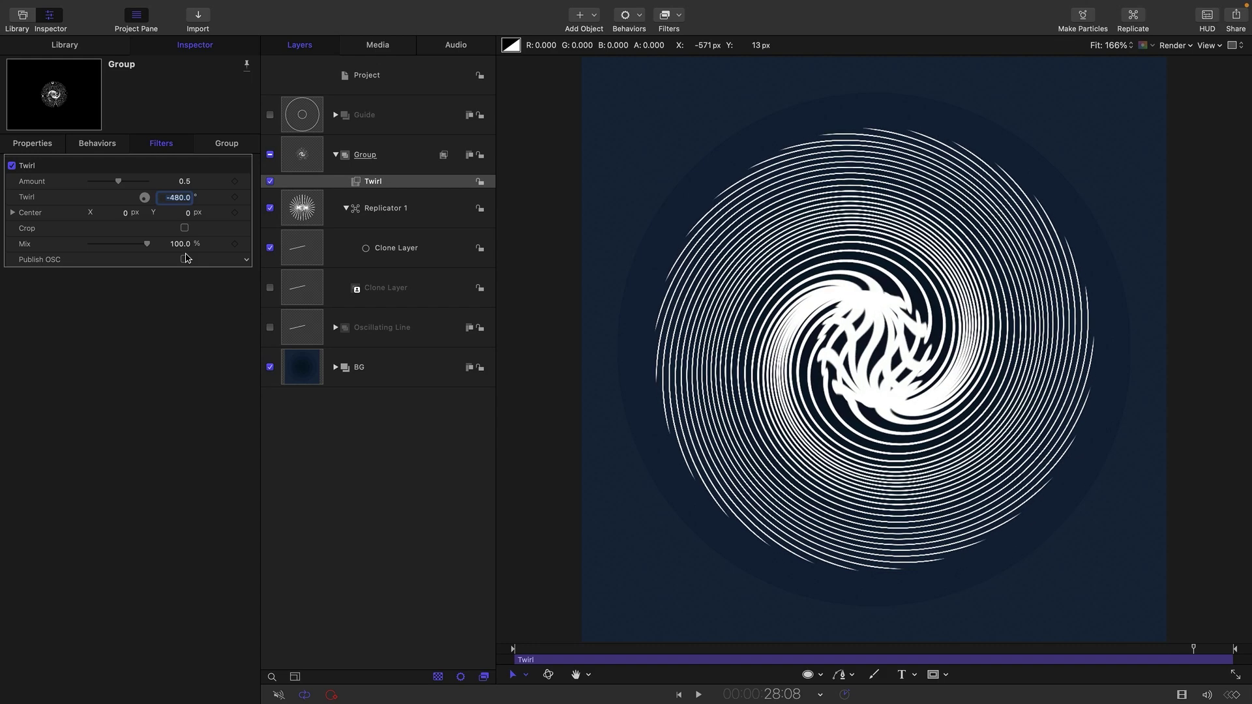
type("-720")
key("Return")
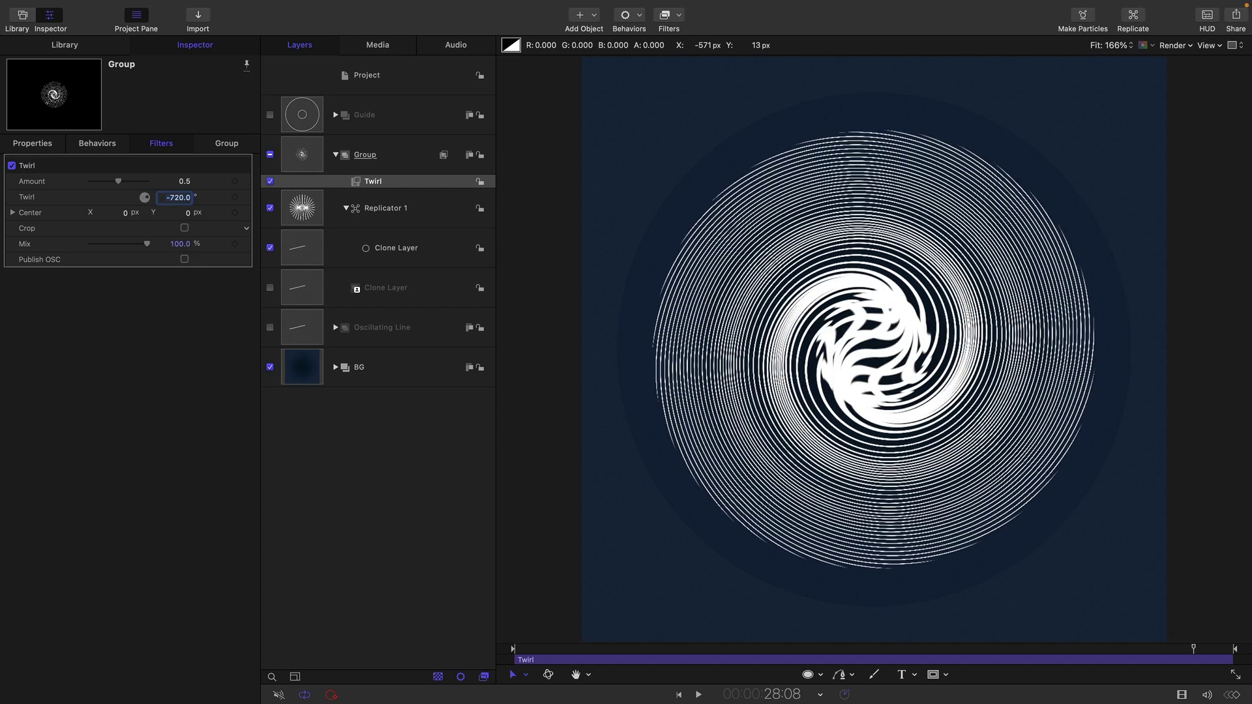
key("space")
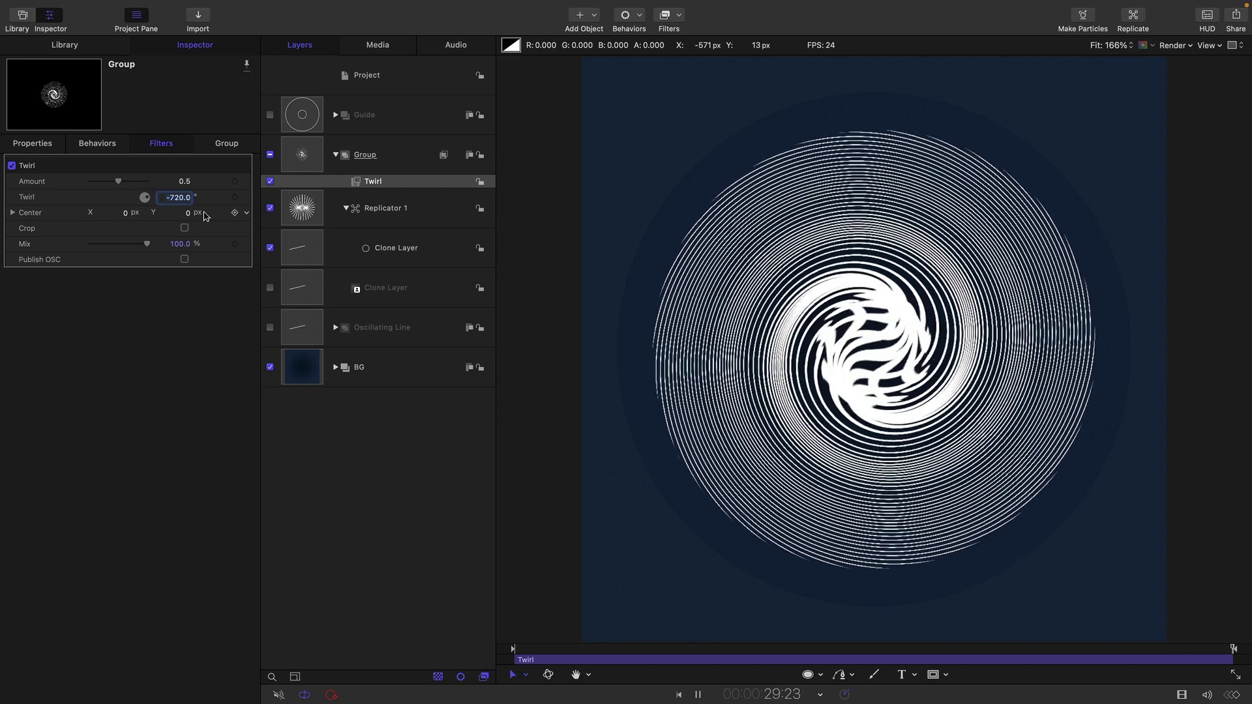
type("-480")
key("Return")
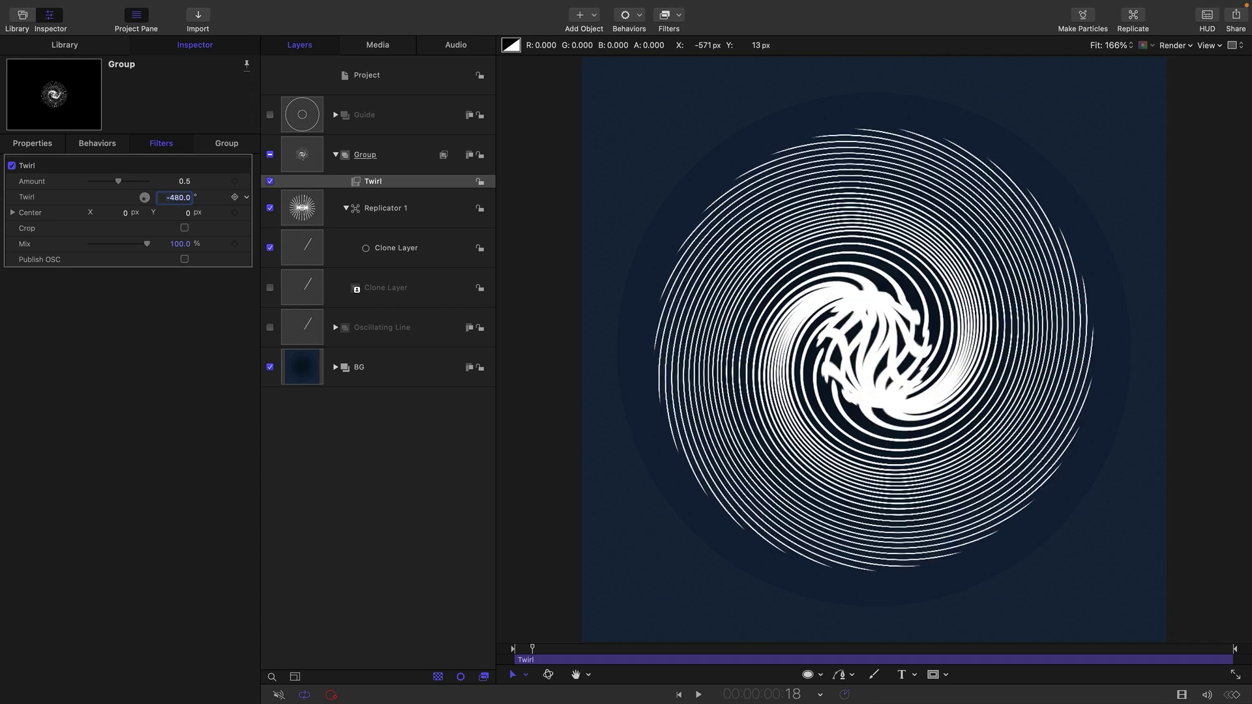
left_click(184, 228)
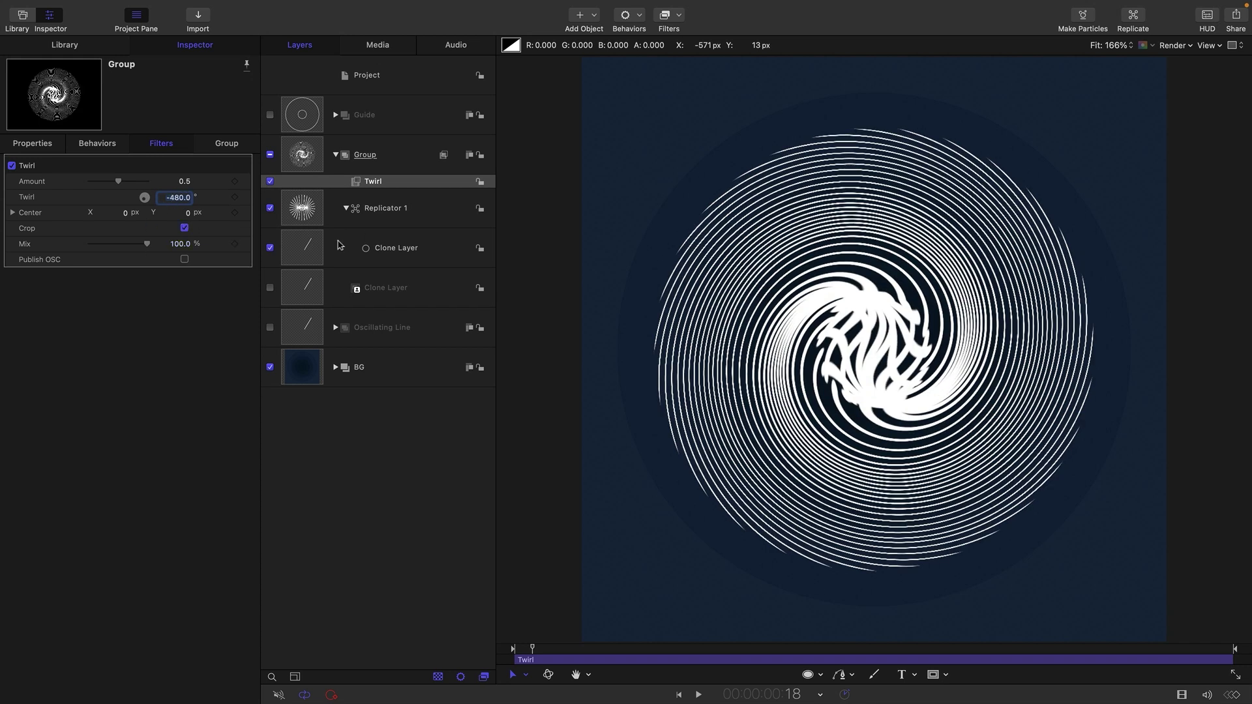
- Colour Replicator 1's lines Over Pattern with the Rainbow gradient
left_click(307, 212)
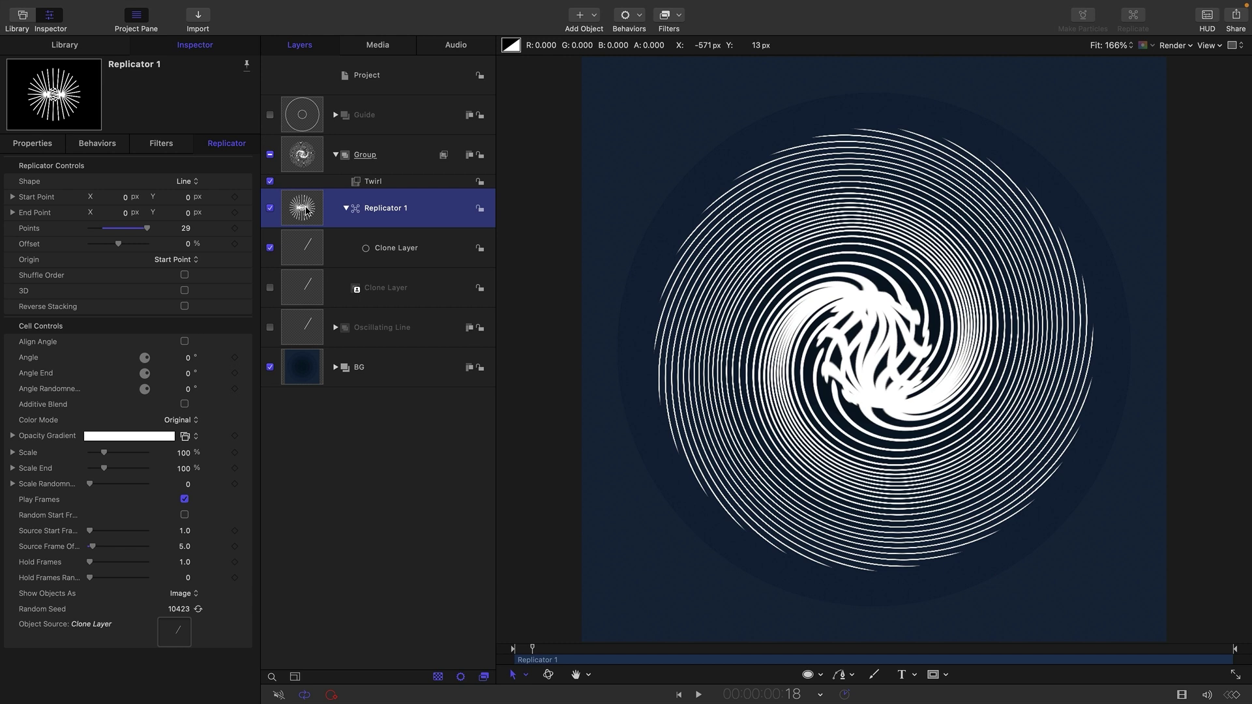
left_click(182, 422)
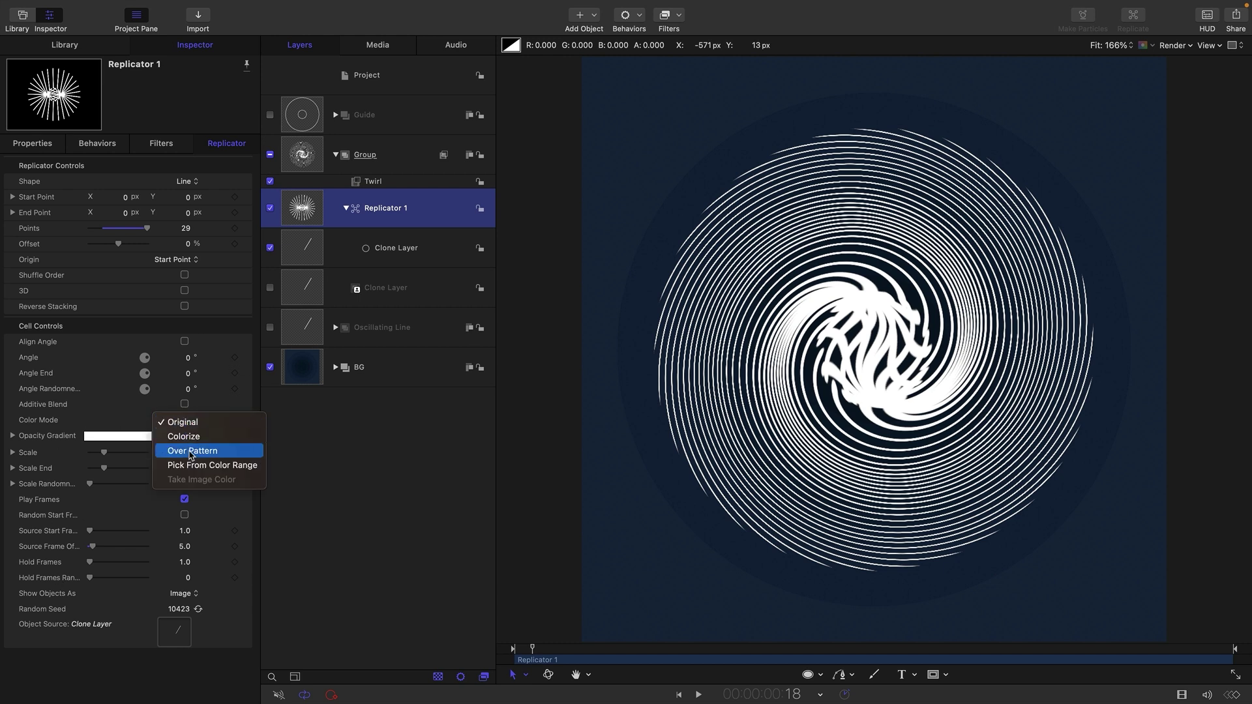
left_click(191, 457)
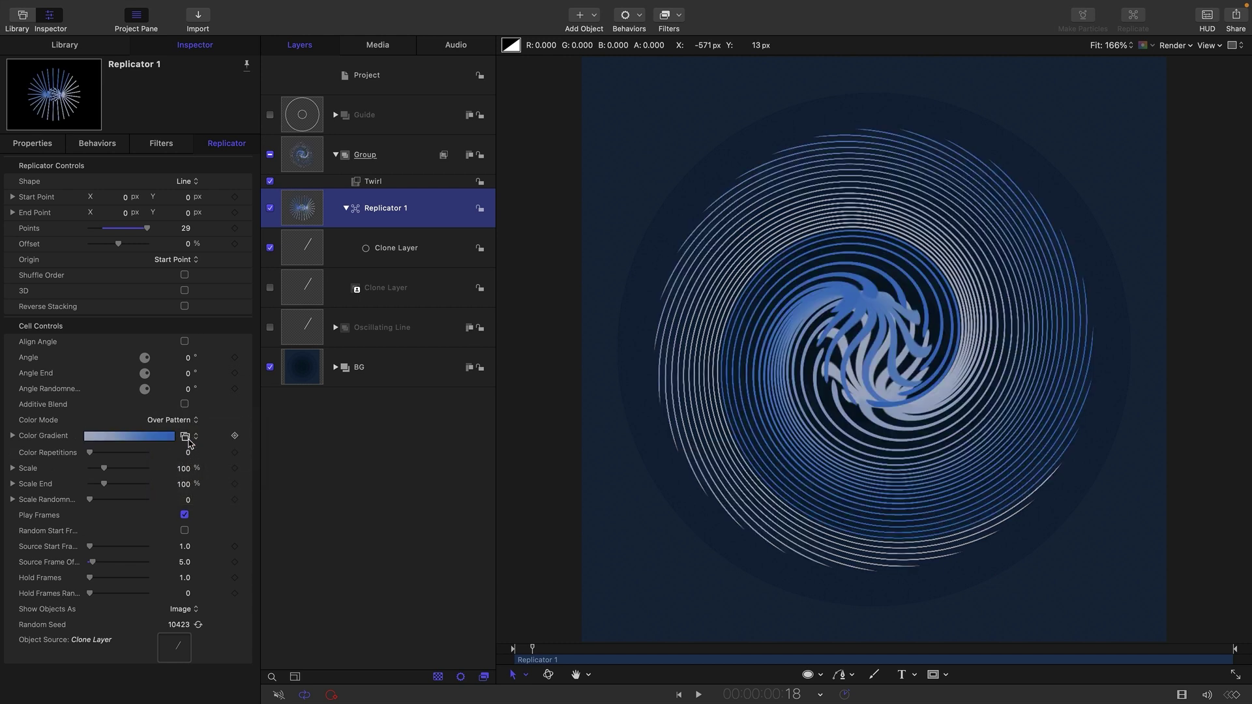
left_click(188, 439)
scroll(195, 587, "down", 8)
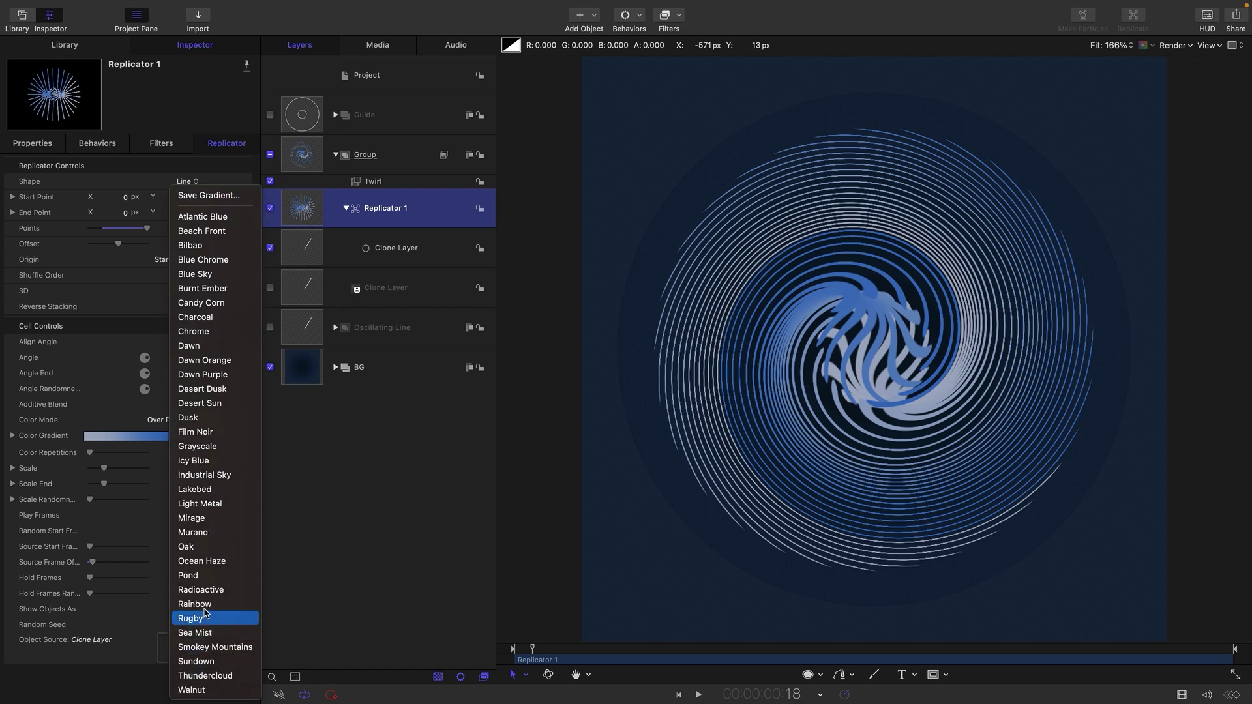
key("Escape")
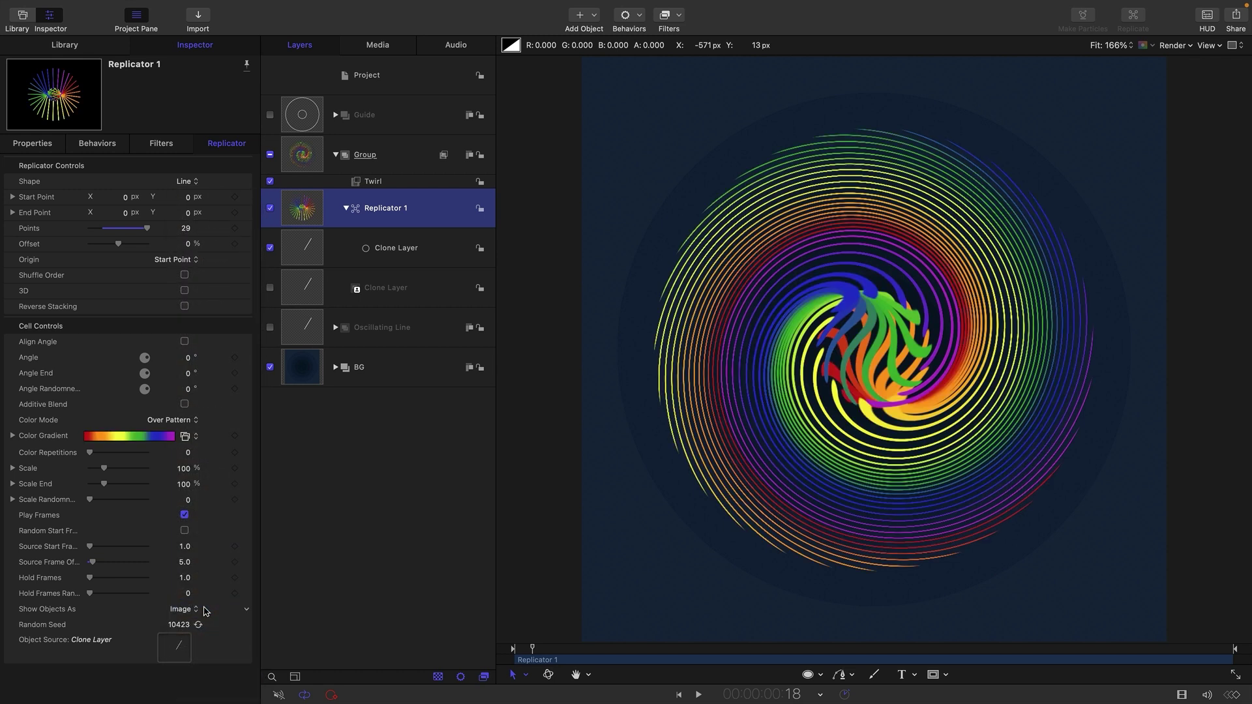
- Move the purple stop to 88%, red to the end, then distribute the gradient tags evenly
left_click(13, 437)
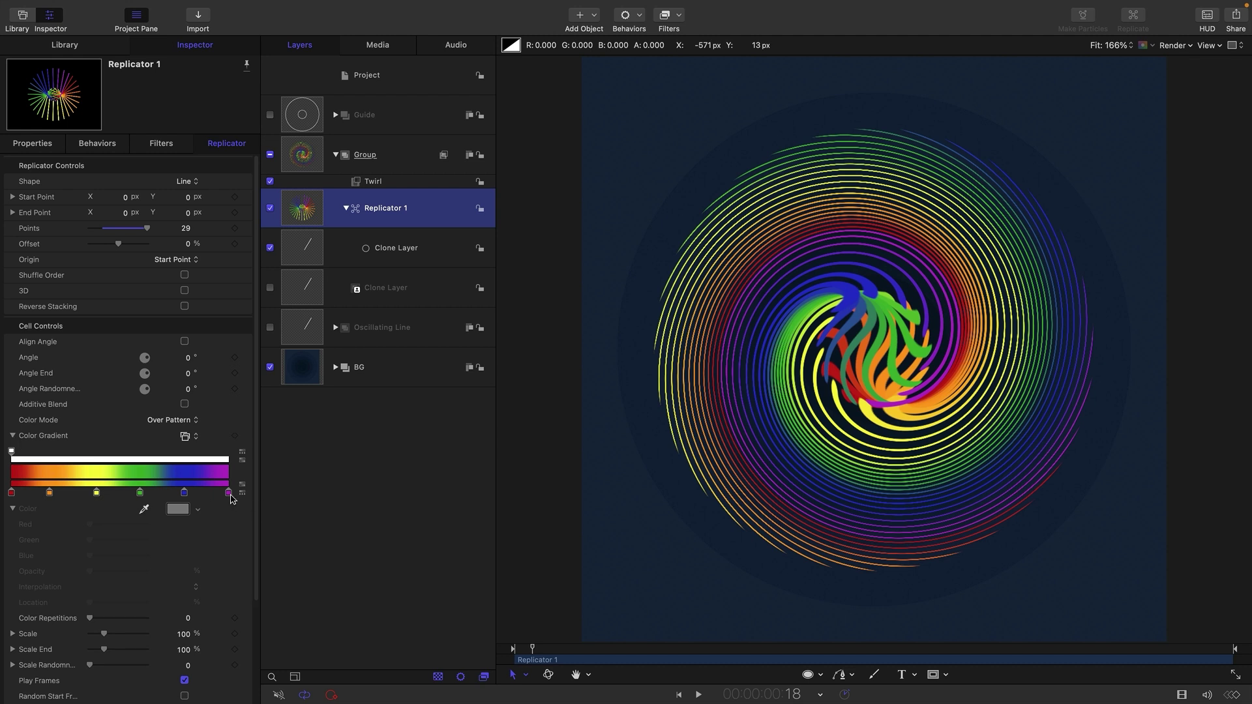
left_click_drag(229, 496, 172, 496)
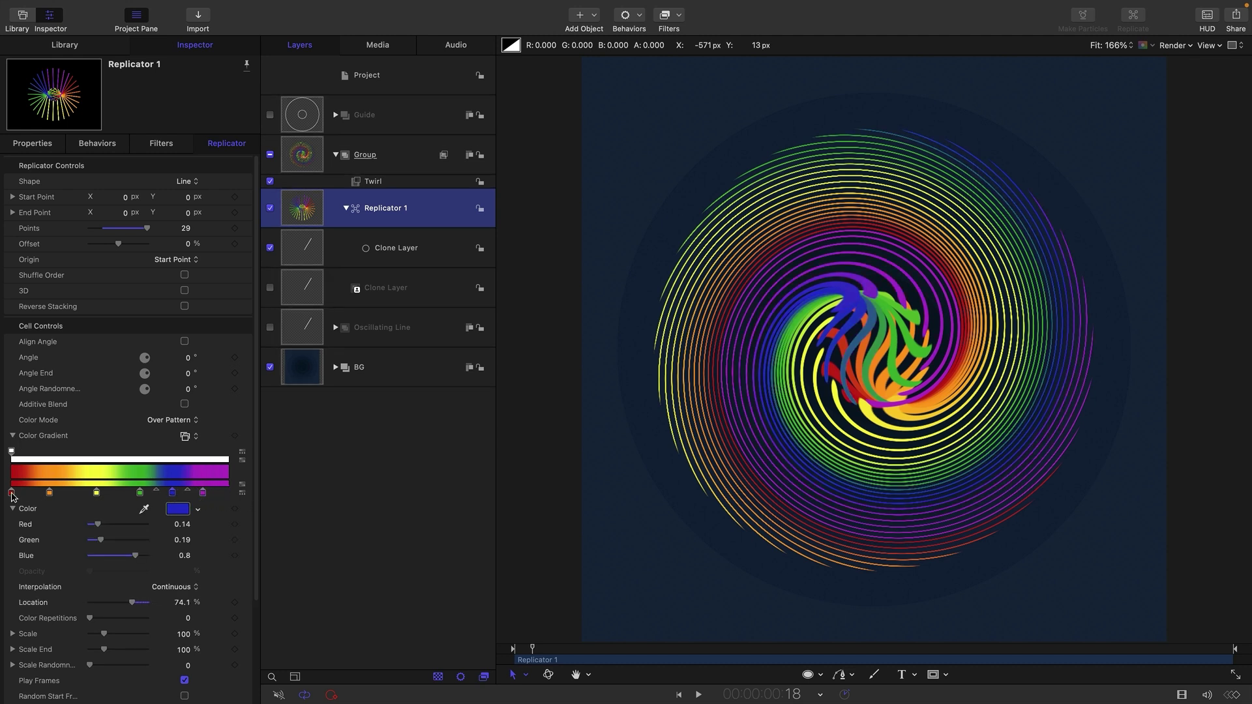
left_click(12, 493)
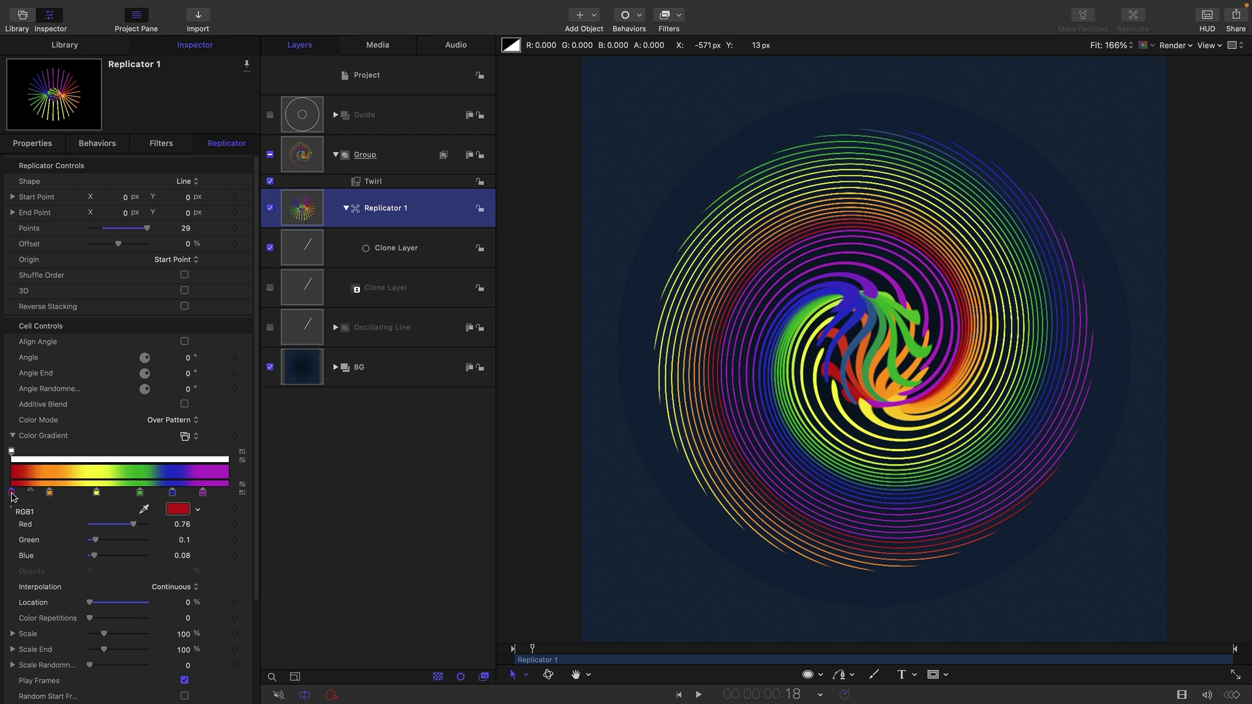
left_click_drag(12, 495, 241, 501)
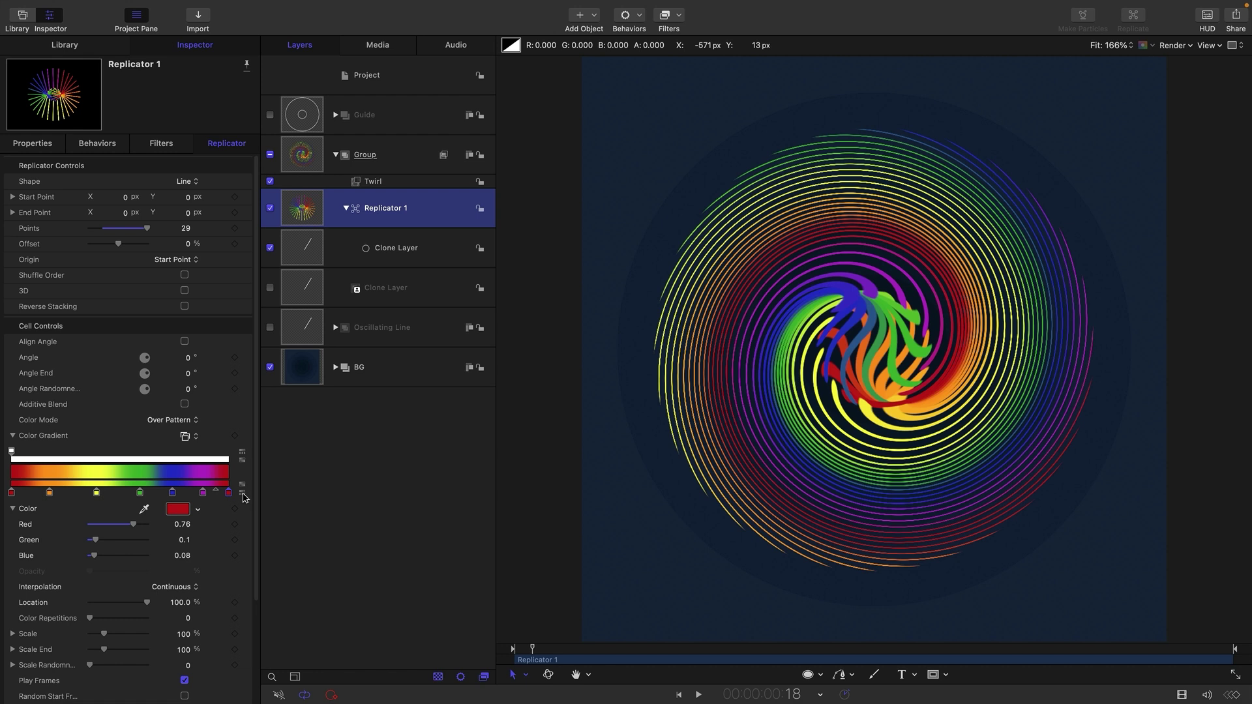
left_click(243, 495)
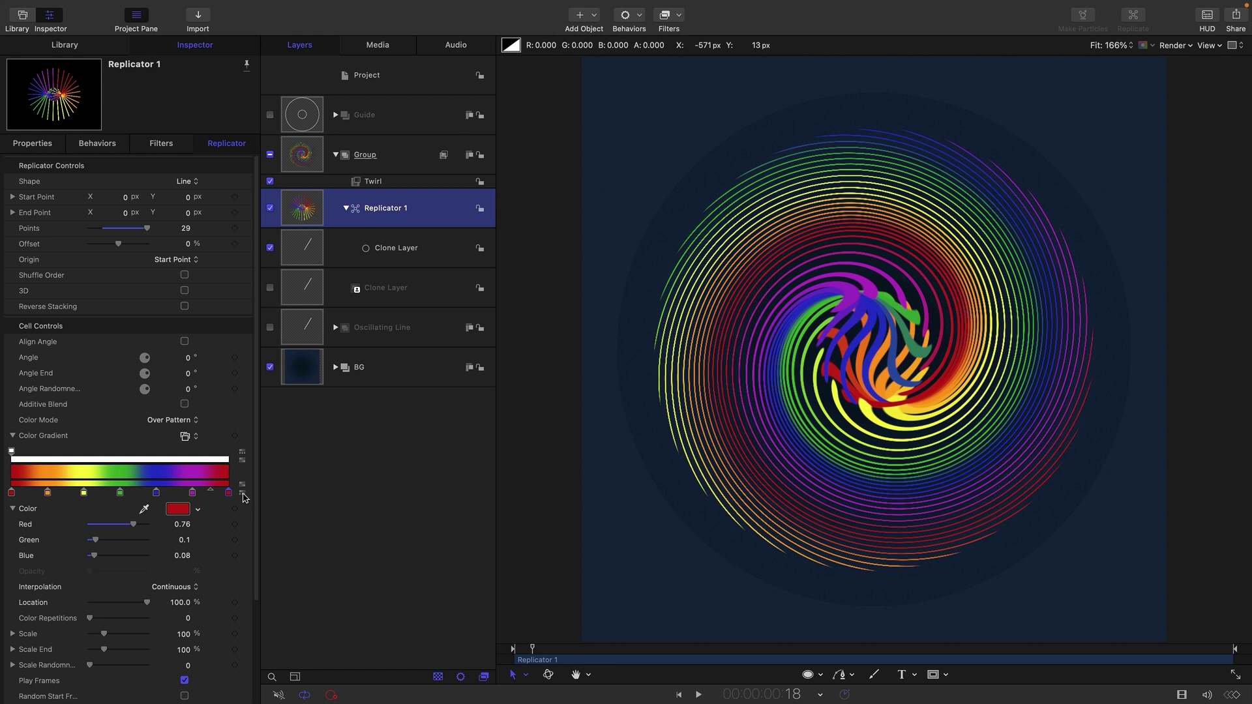
- Preview the spiral and turn on Additive Blend for the lines
key("space")
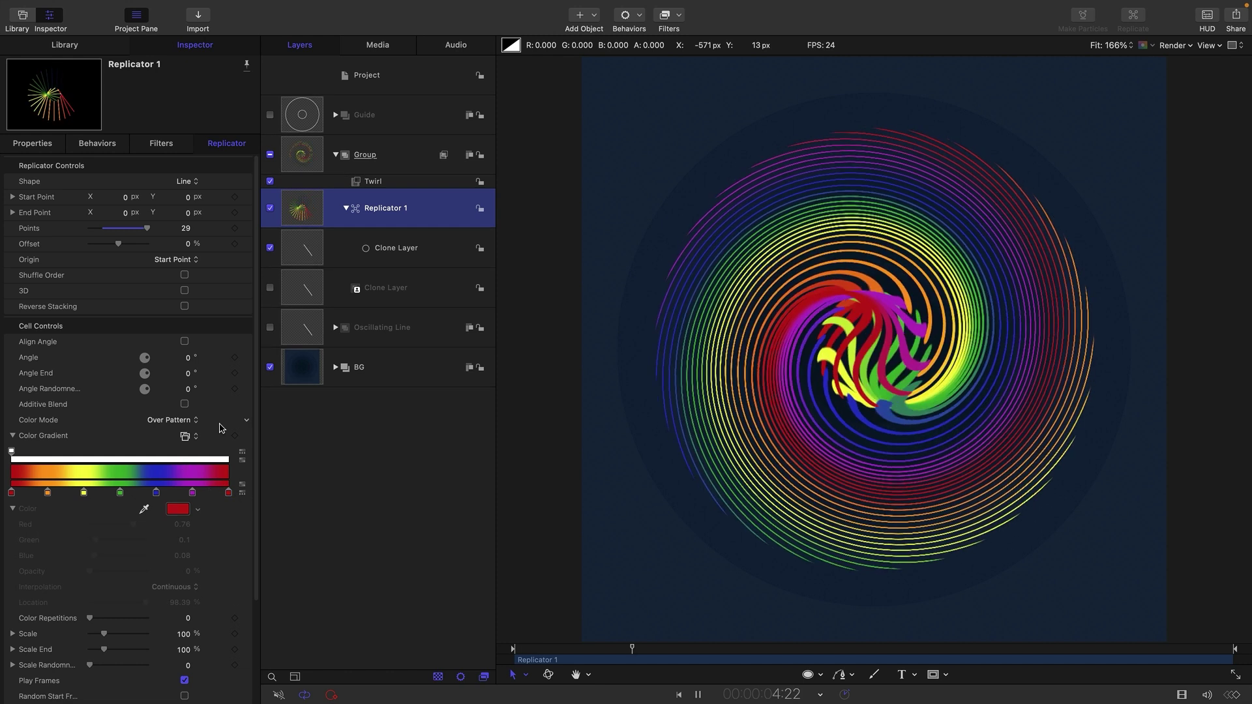
key("space")
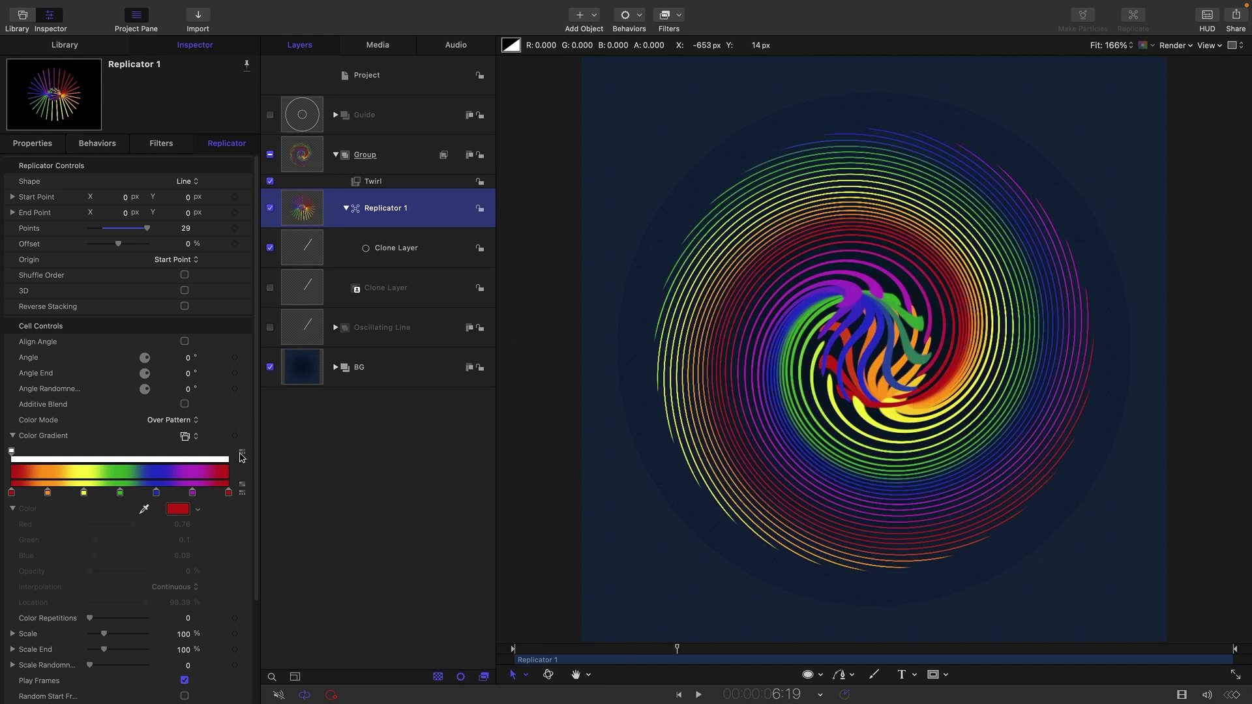
left_click(185, 405)
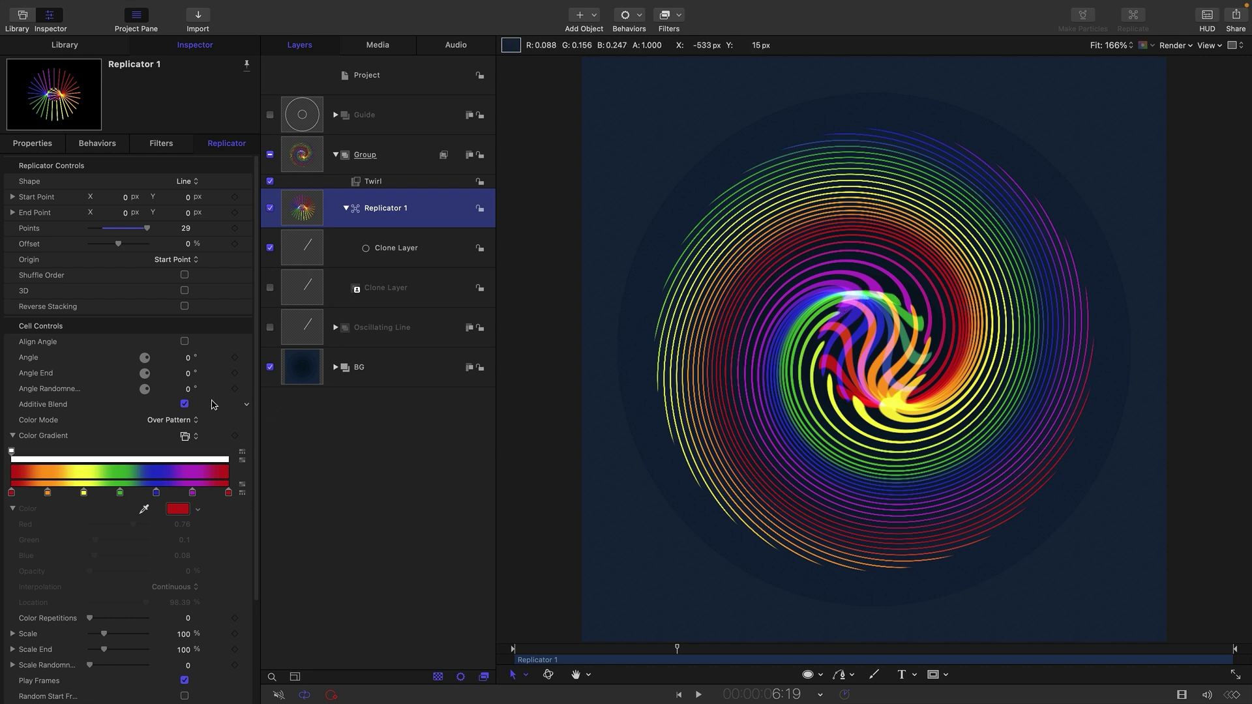
left_click(184, 404)
- Drop the oscillating line replicator's end Opacity Gradient stop to about 12%
left_click(335, 328)
left_click(346, 367)
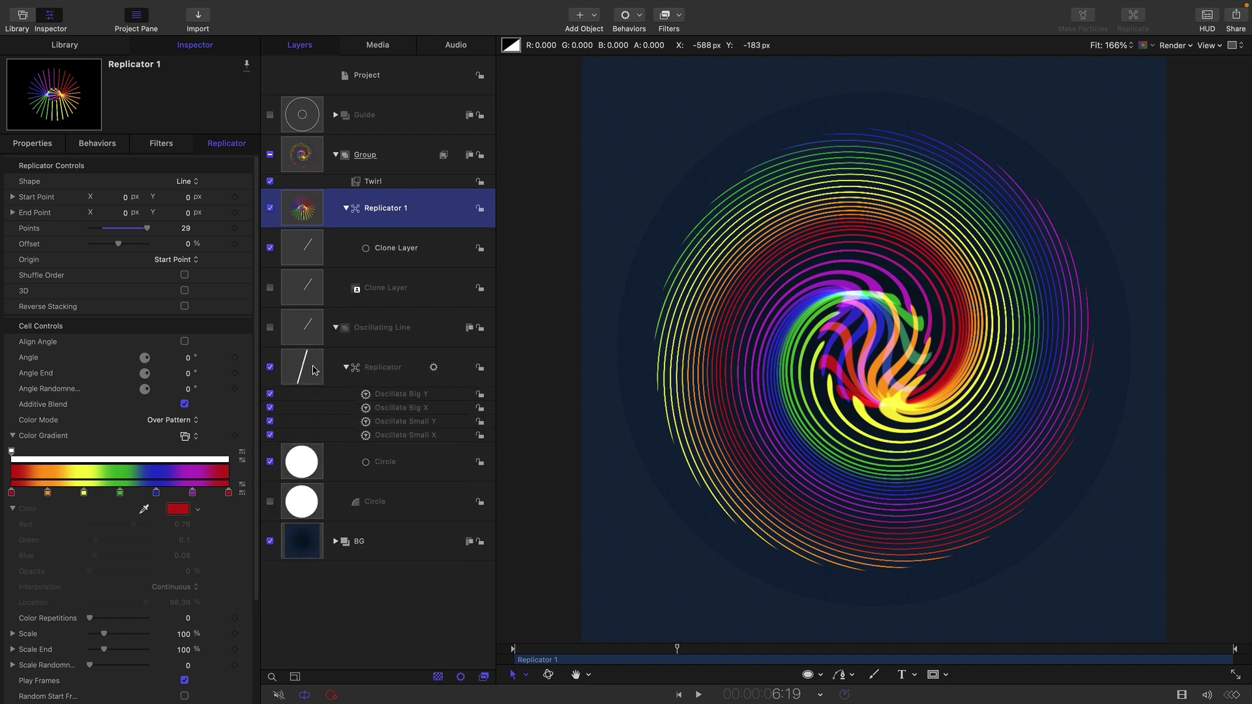
left_click(318, 371)
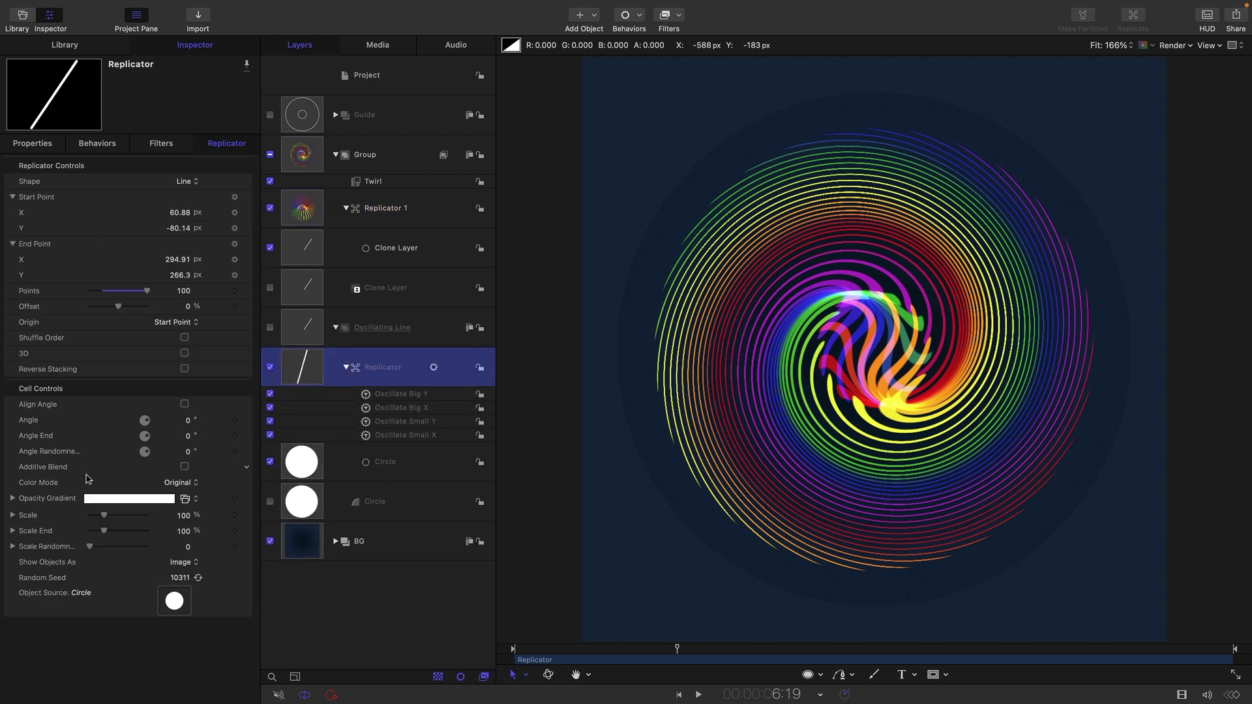
left_click(13, 498)
left_click(229, 520)
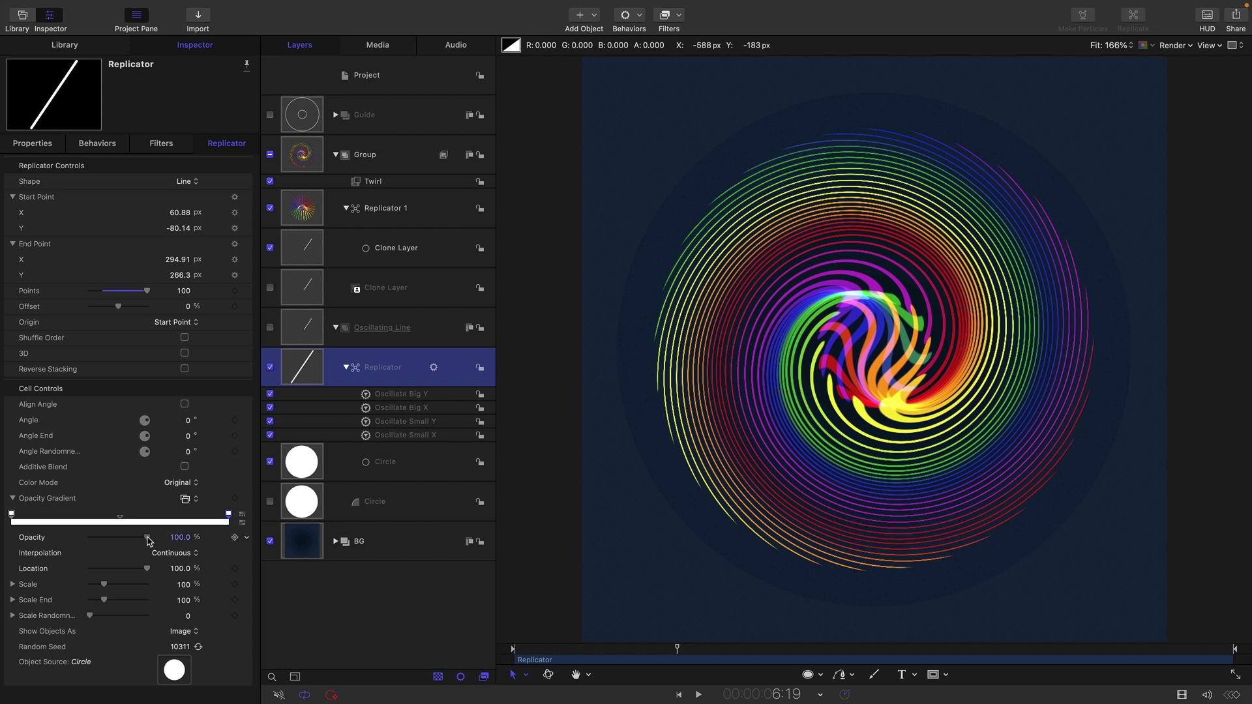
left_click_drag(147, 538, 75, 542)
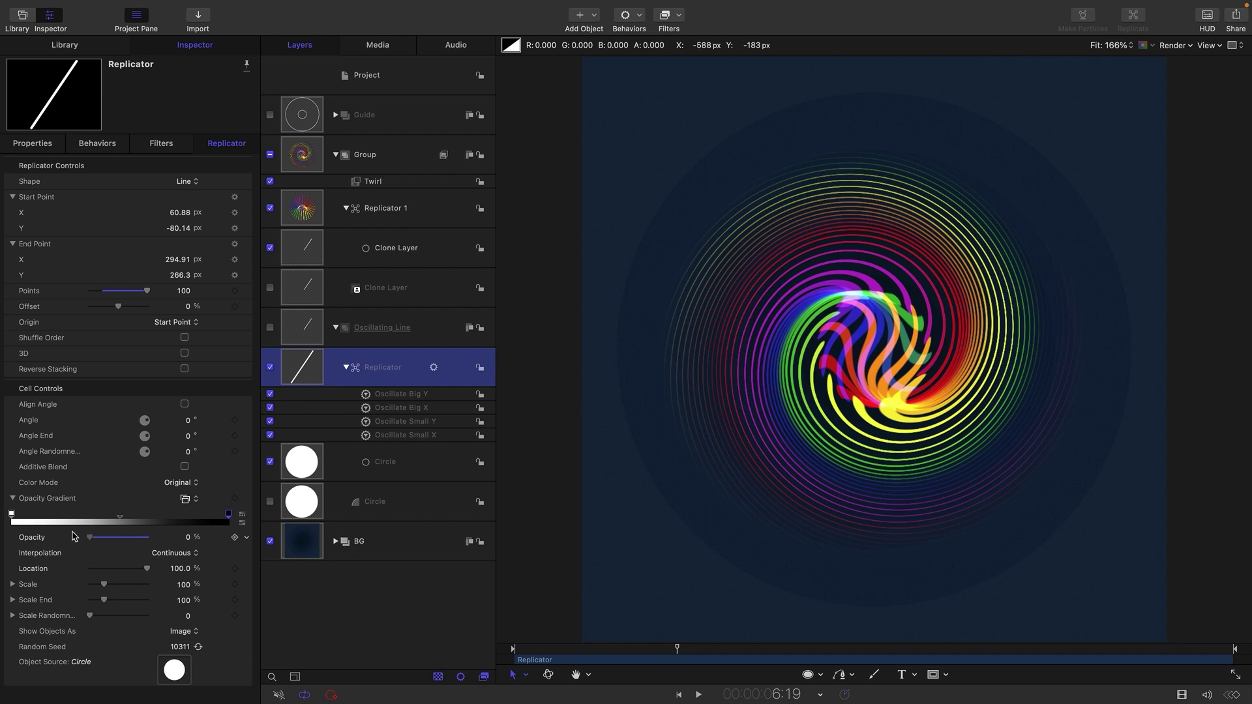
mouse_move(89, 538)
left_mouse_down()
mouse_move(264, 539)
mouse_move(98, 544)
left_mouse_up()
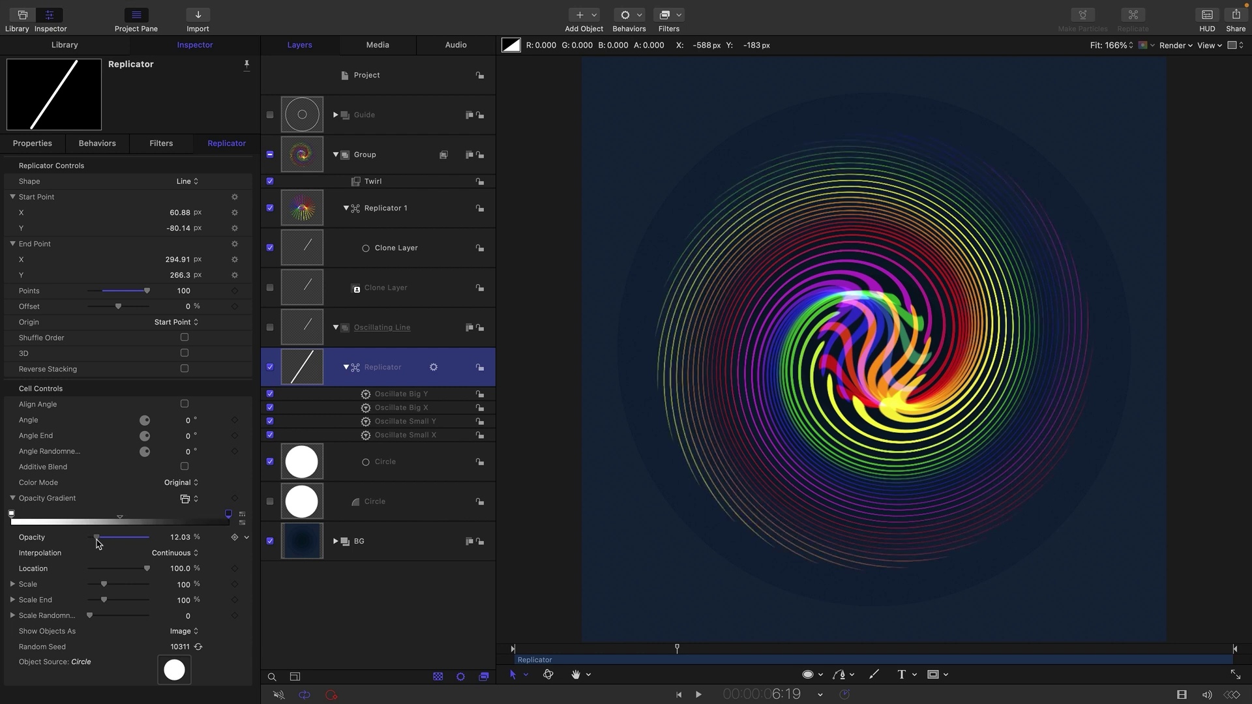
- Add a Hue/Saturation filter to the Group, lowering Saturation to -0.31
left_click(385, 155)
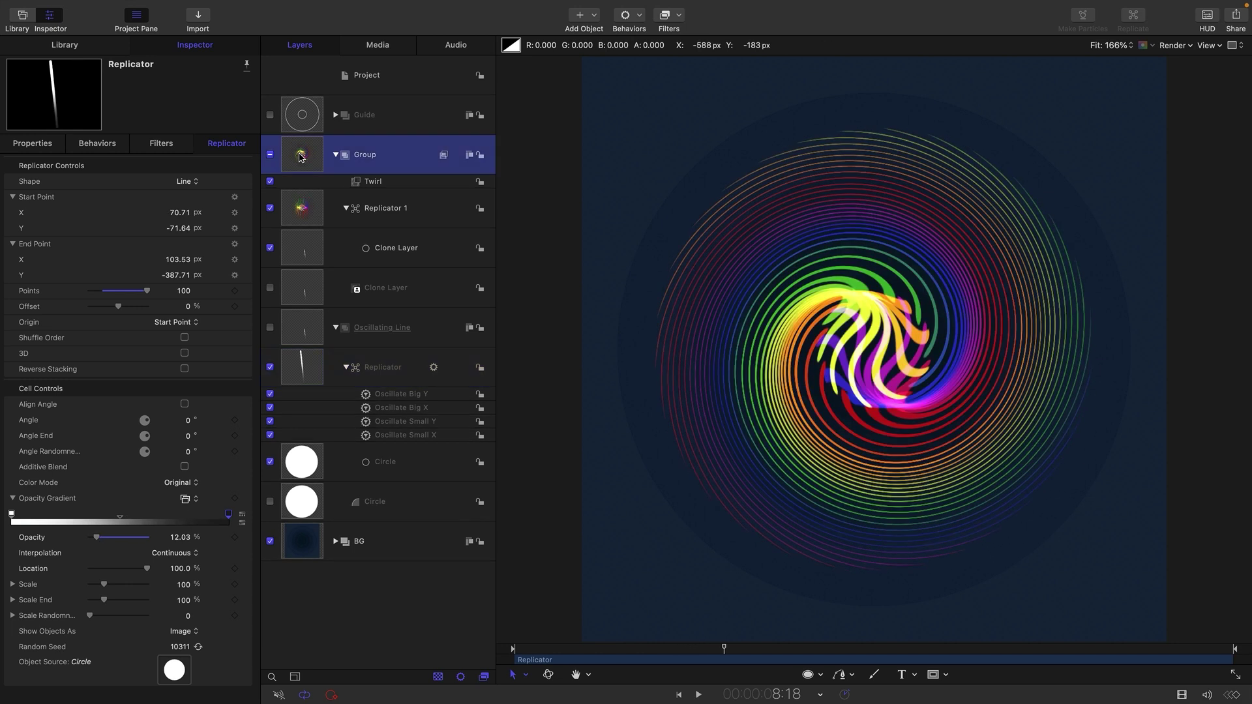
left_click(678, 18)
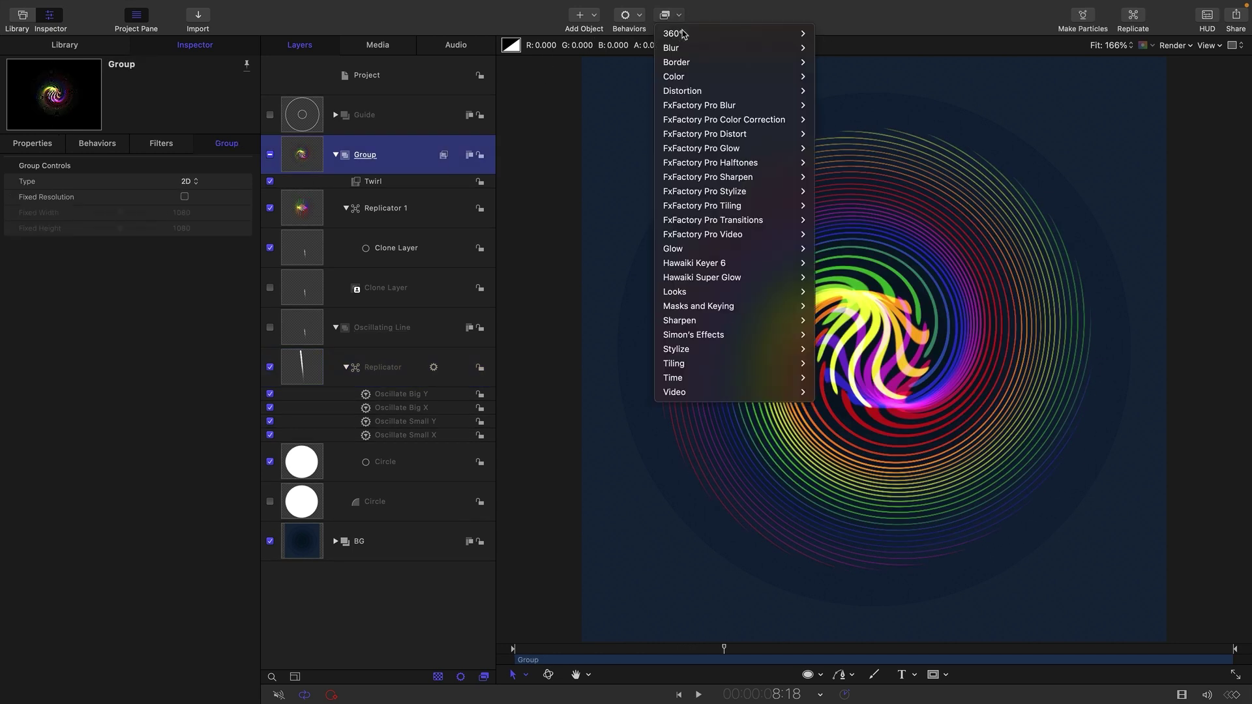
mouse_move(685, 81)
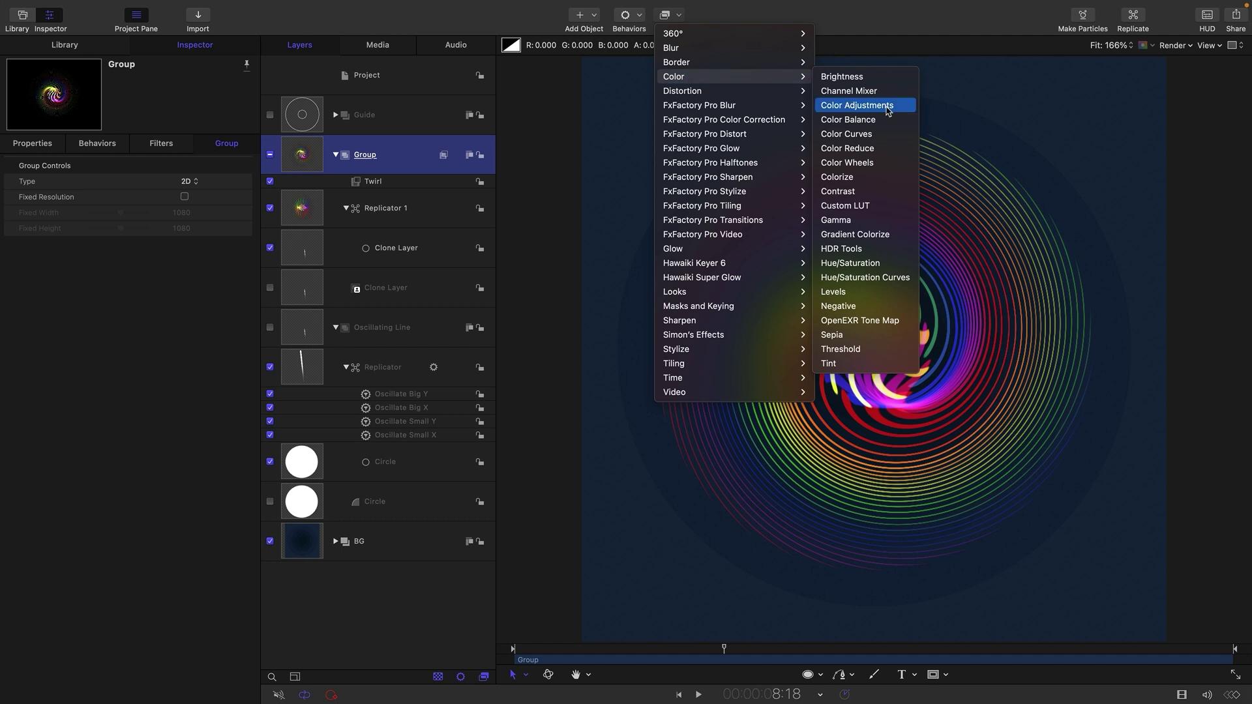
left_click(850, 263)
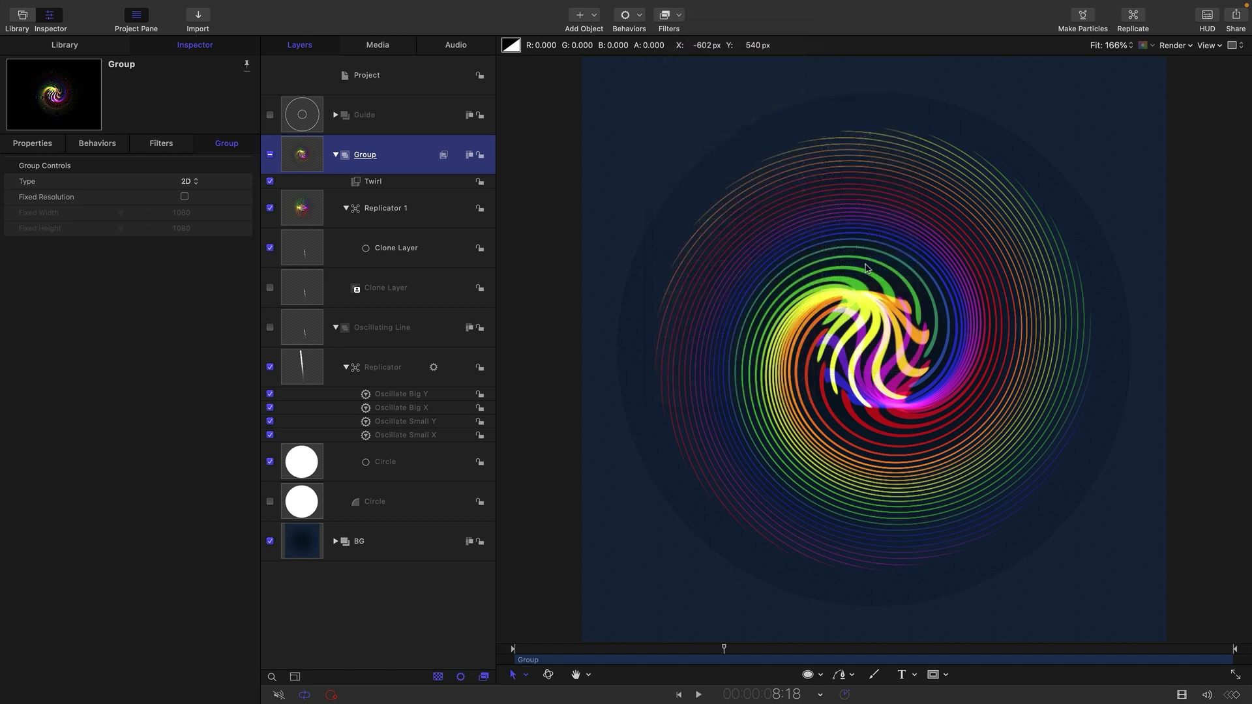
left_click_drag(102, 199, 100, 198)
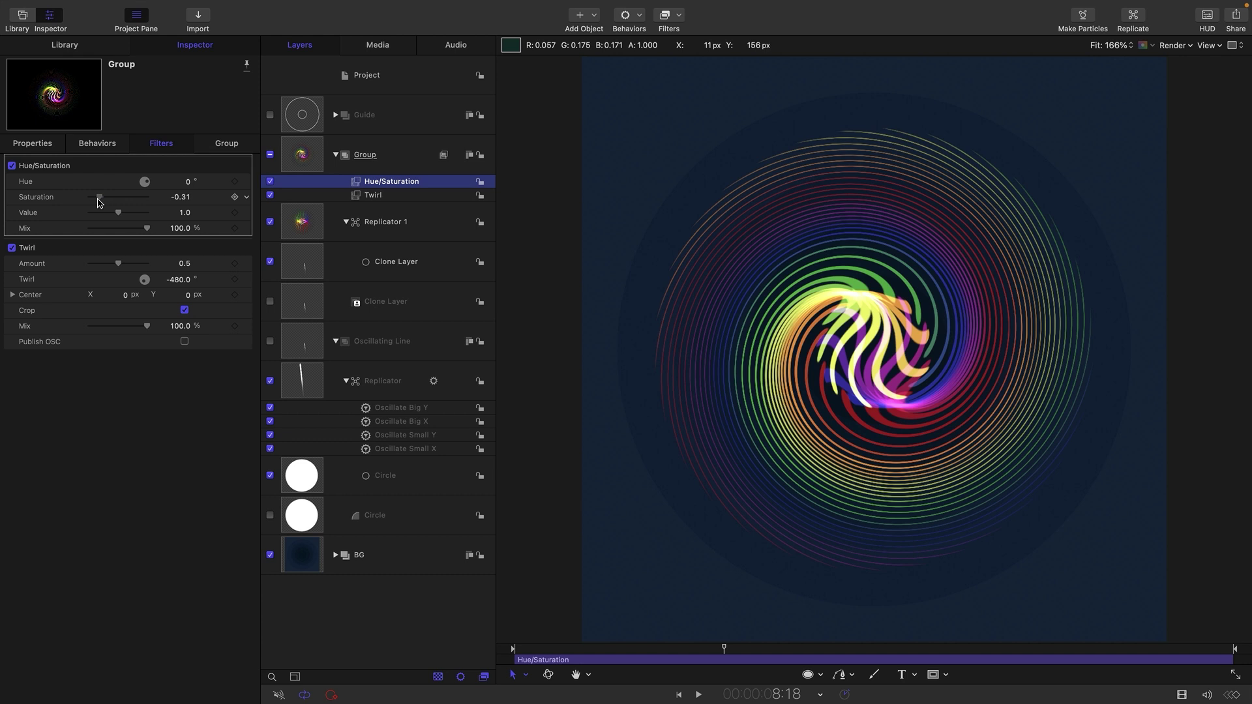
- Add a Radial Blur with 20° angle and 50% mix, then switch it off
left_click(680, 18)
mouse_move(683, 49)
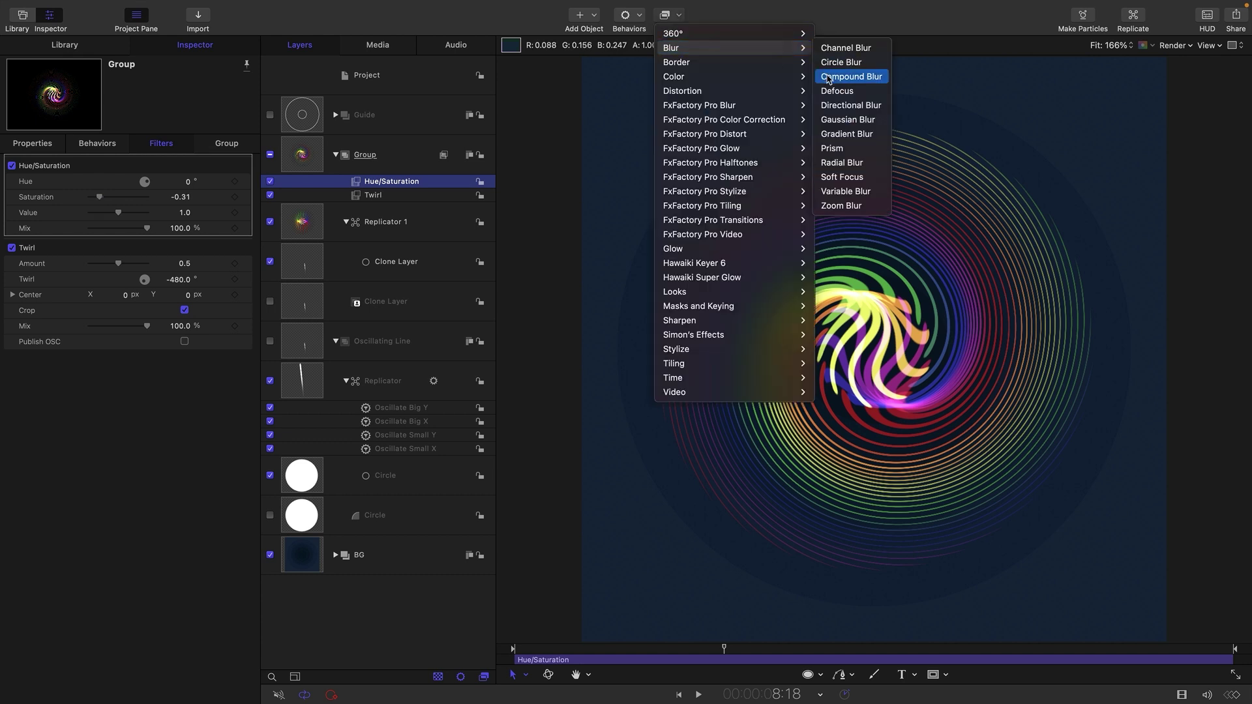
left_click(843, 167)
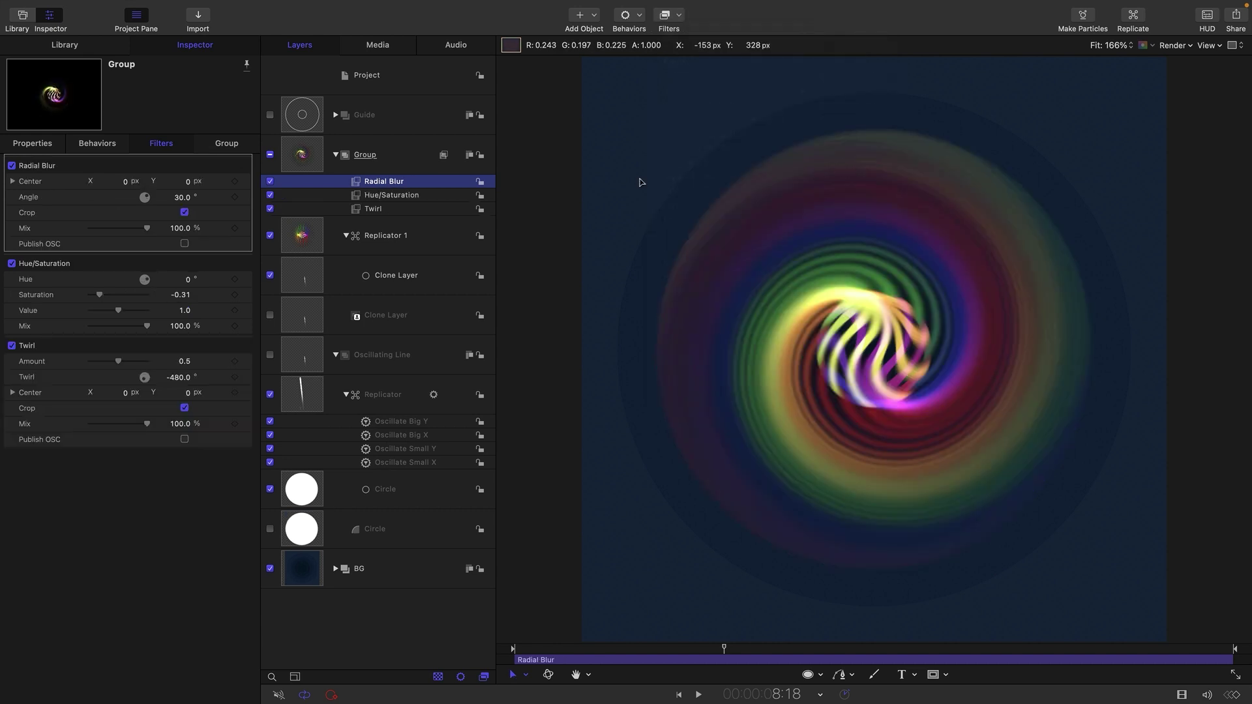
left_click(183, 198)
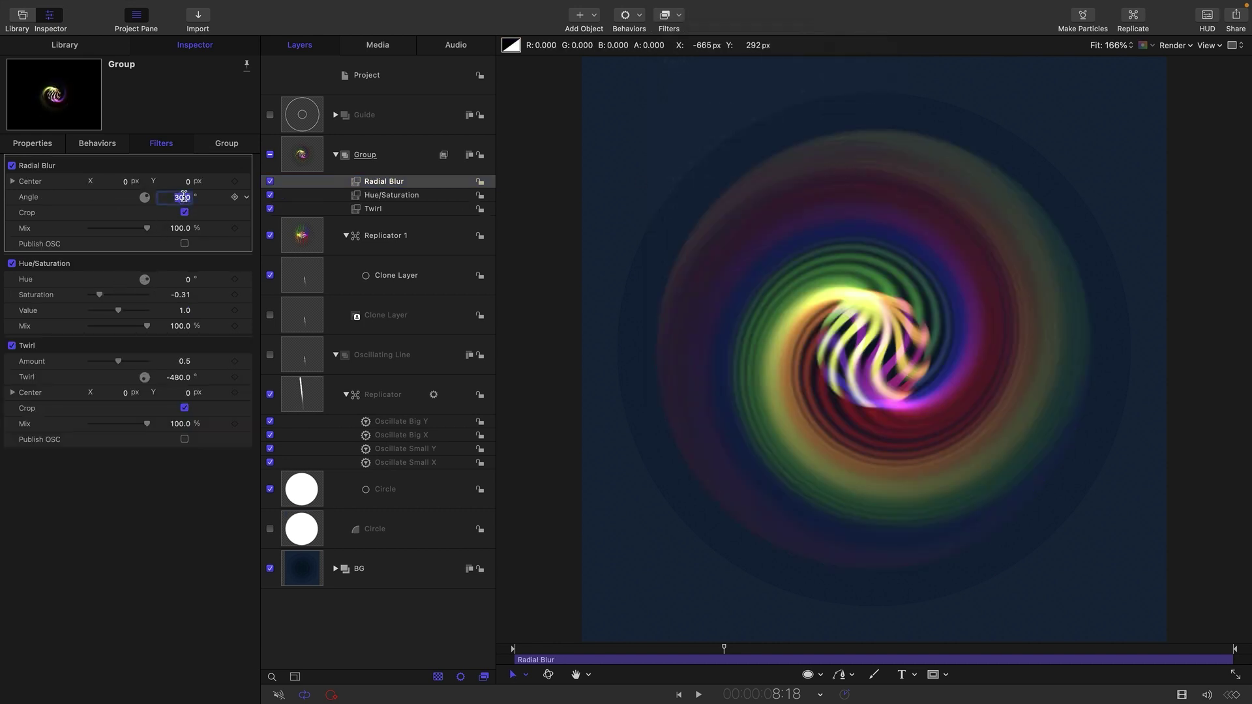
type("20")
key("Return")
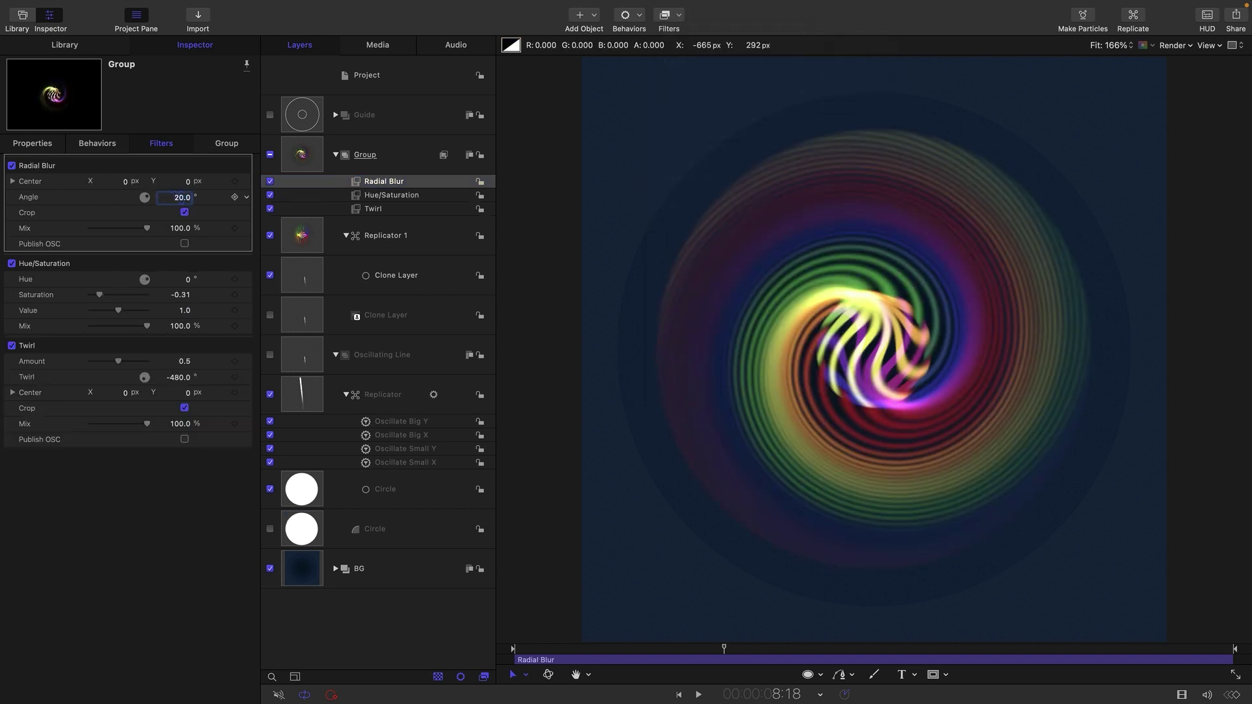
left_click(180, 229)
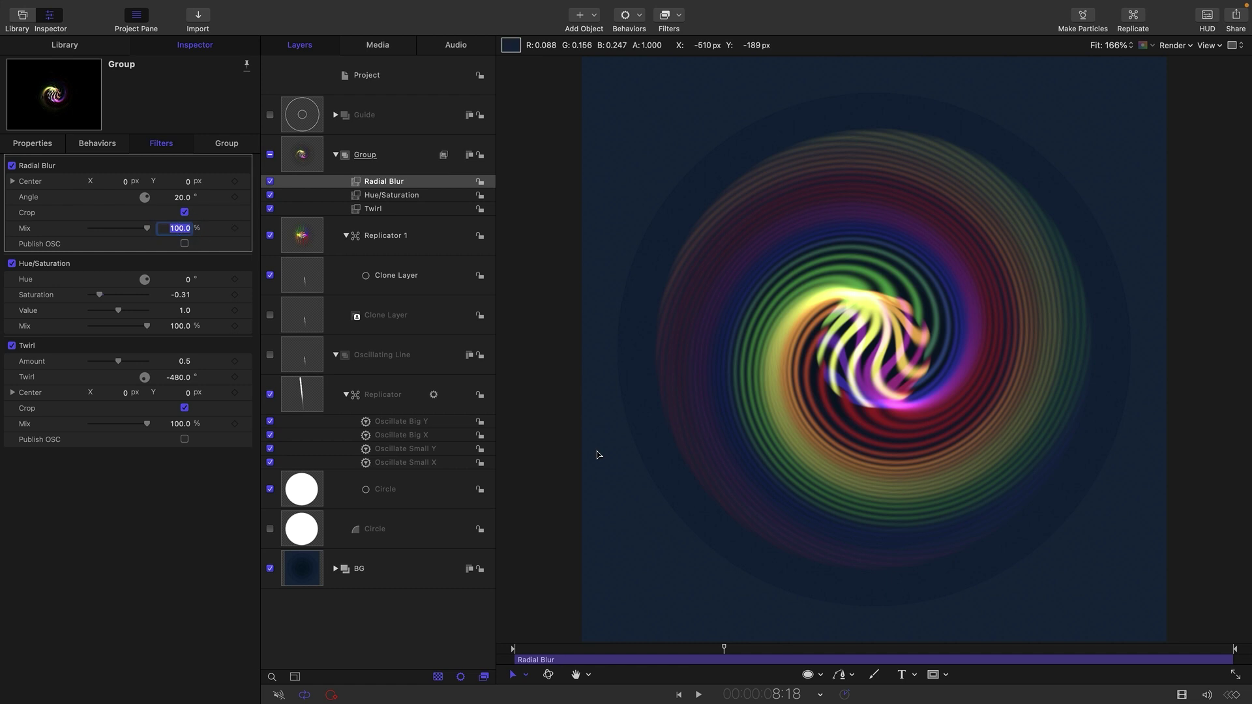
type("50")
key("Return")
key("space")
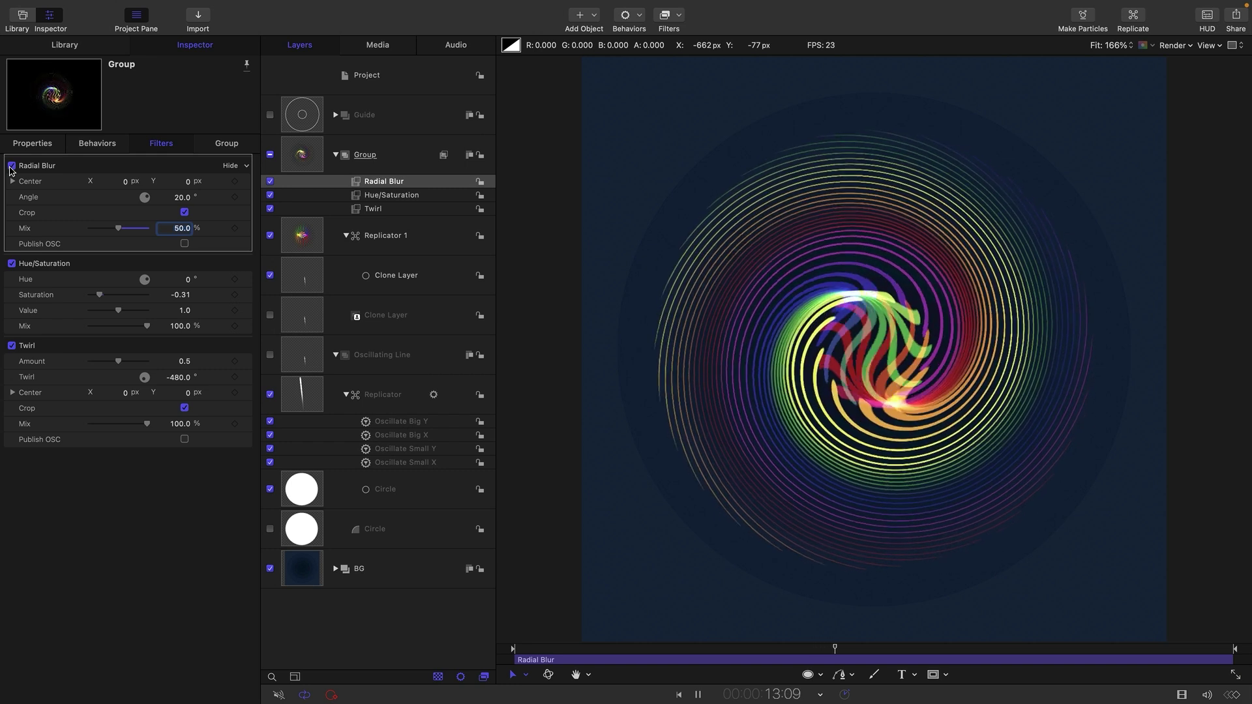
left_click(11, 166)
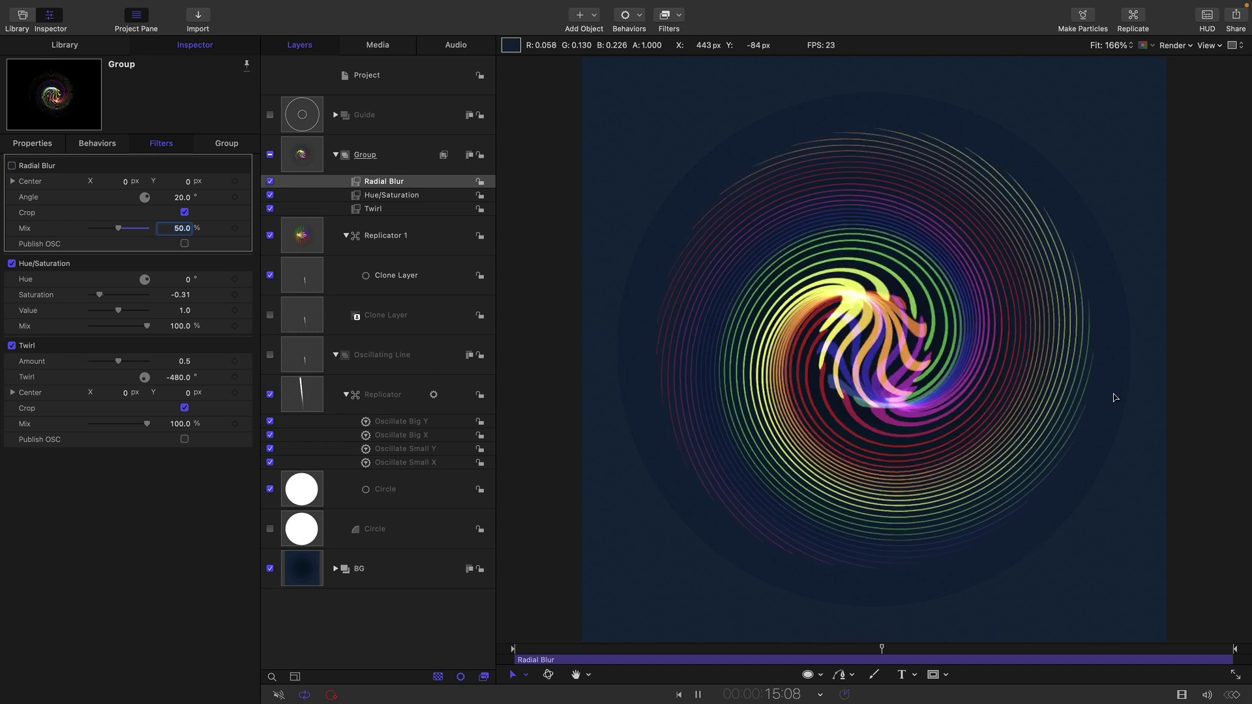
- Reduce Replicator 1 to 20 points
key("space")
left_click(385, 236)
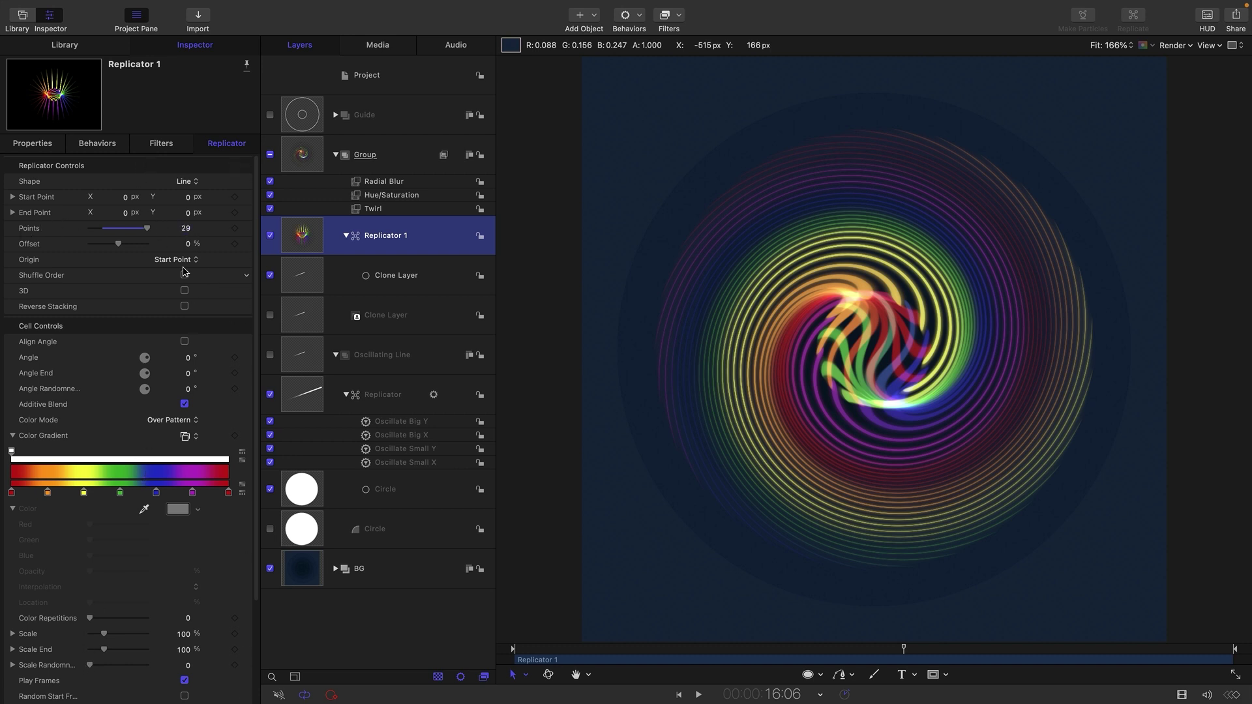
left_click(186, 228)
type("2")
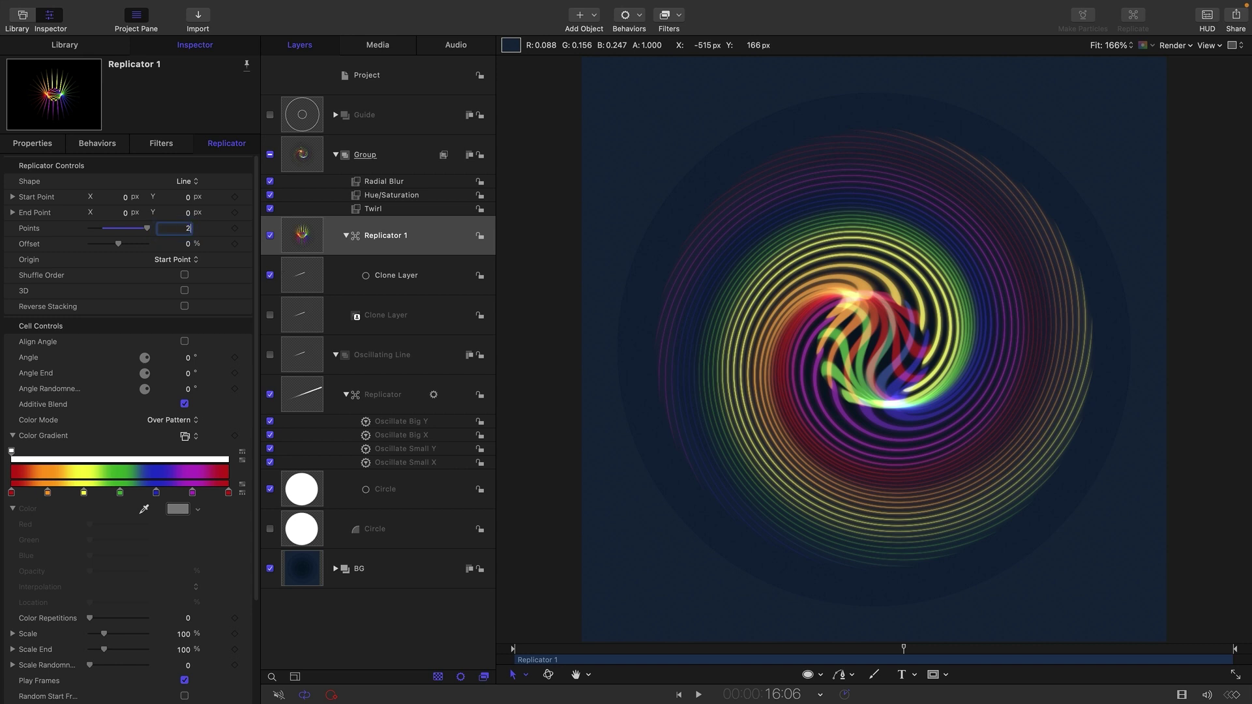
key("Return")
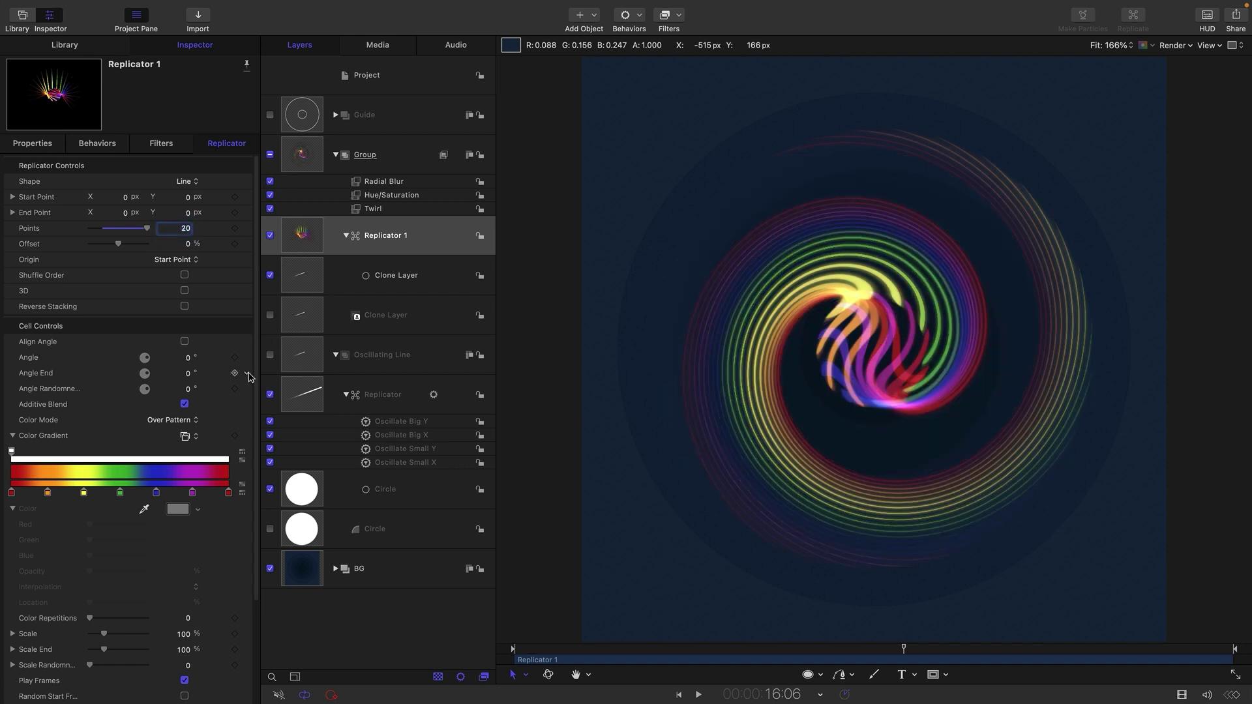
- Set the Source Frame Offset to 6 and preview the result
scroll(255, 392, "down", 1)
scroll(255, 392, "down", 5)
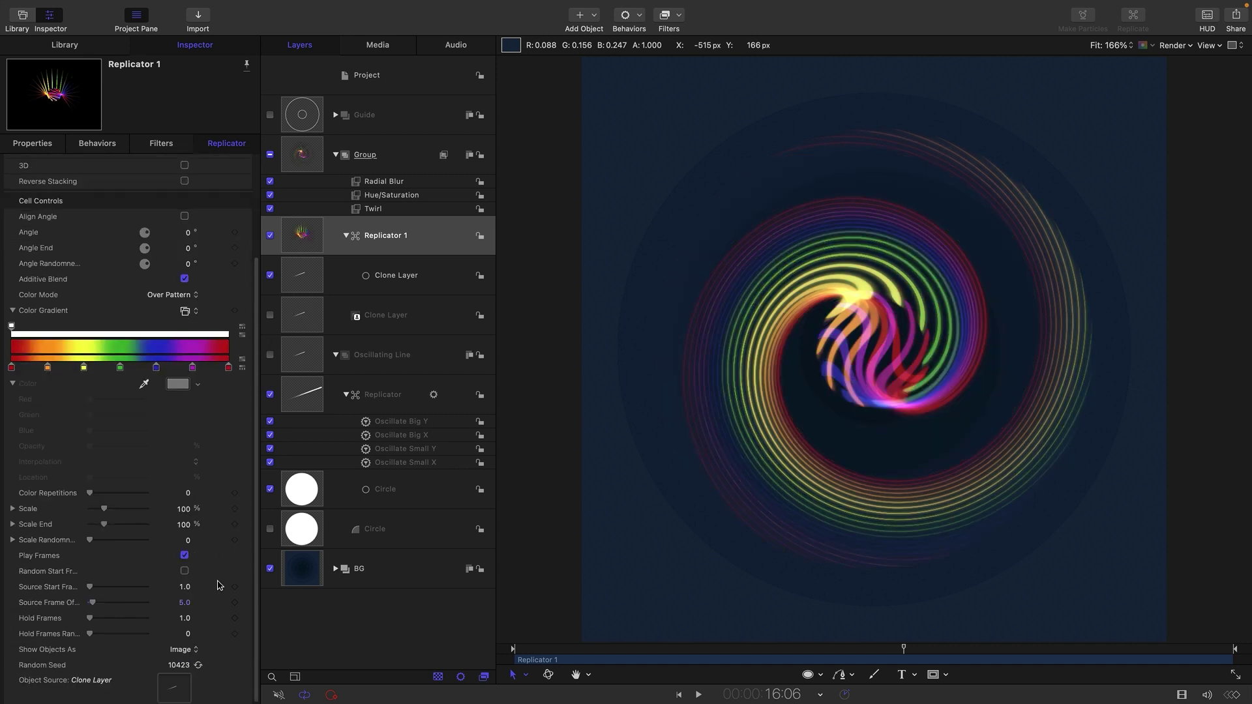
left_click(185, 602)
type("6")
mouse_move(441, 703)
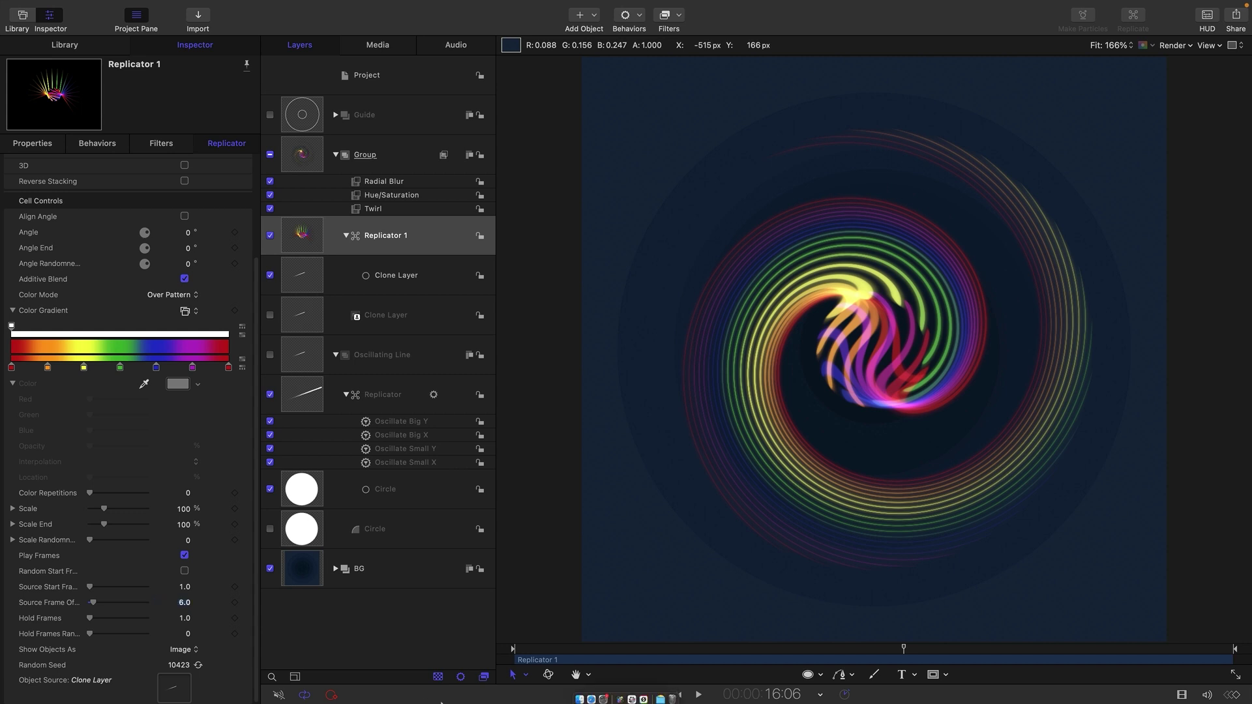
key("Return")
key("space")
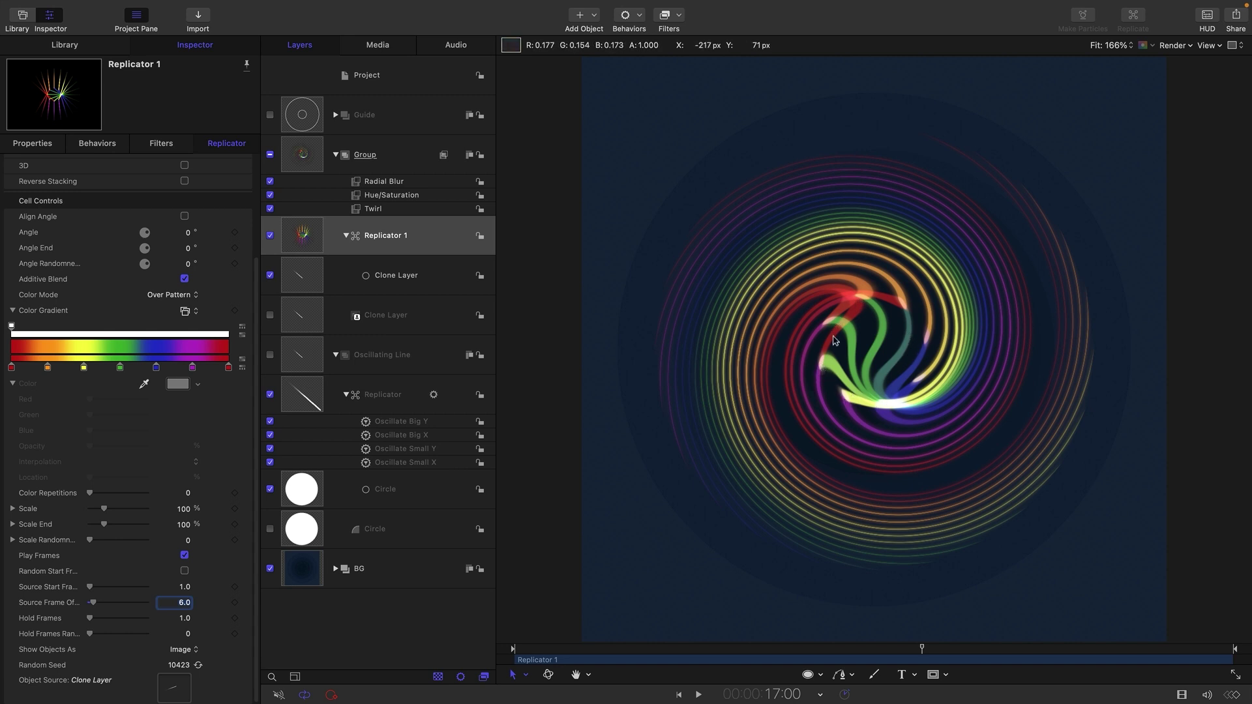
key("space")
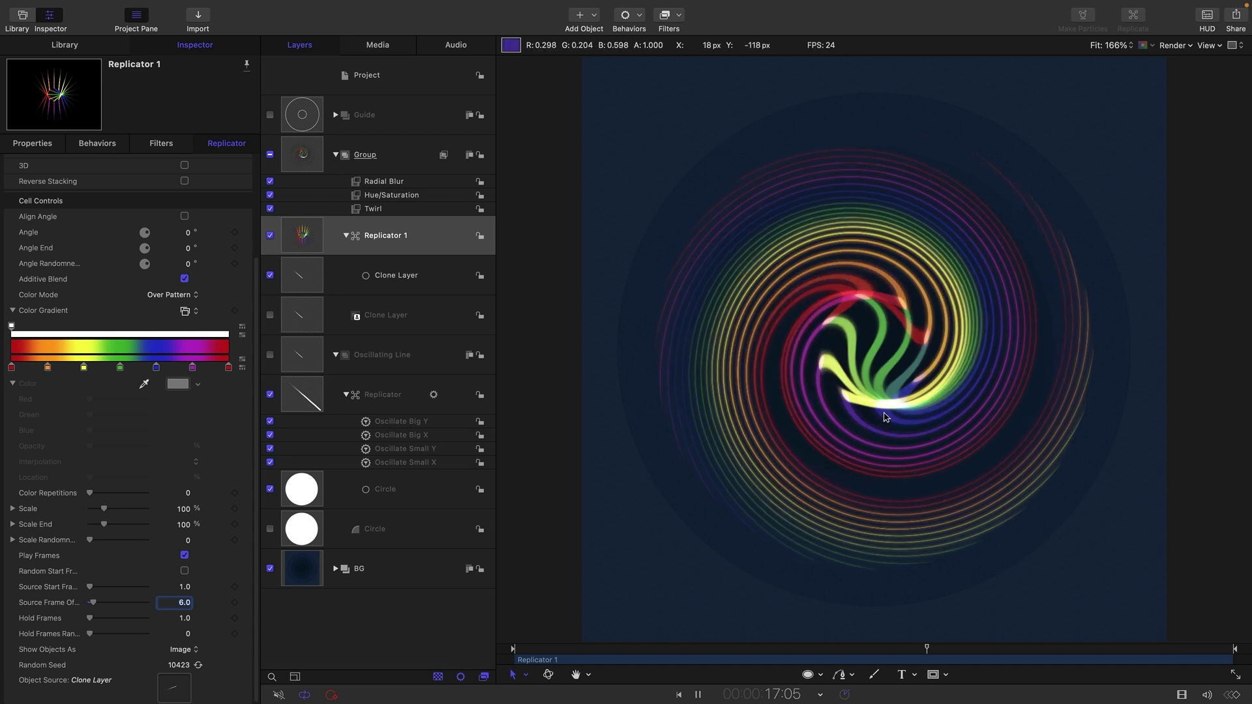